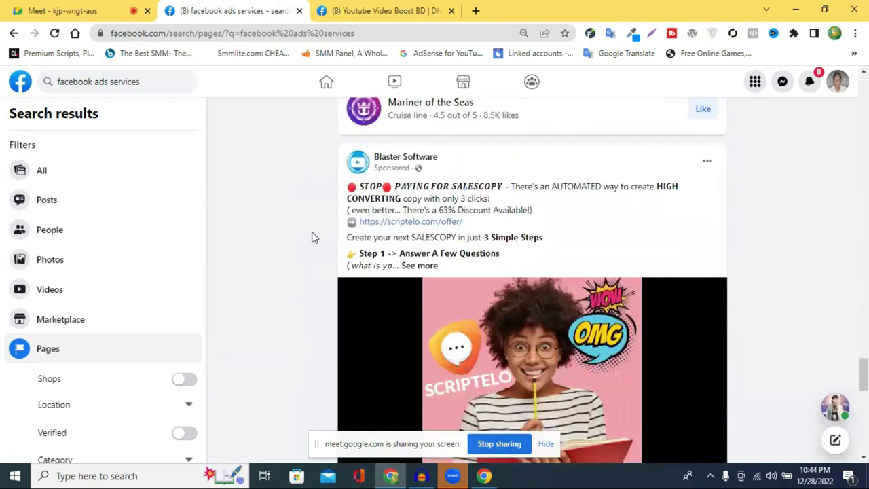
Look through the Facebook pages listed for the search "facebook ads services"
scroll(522, 233, down, 15)
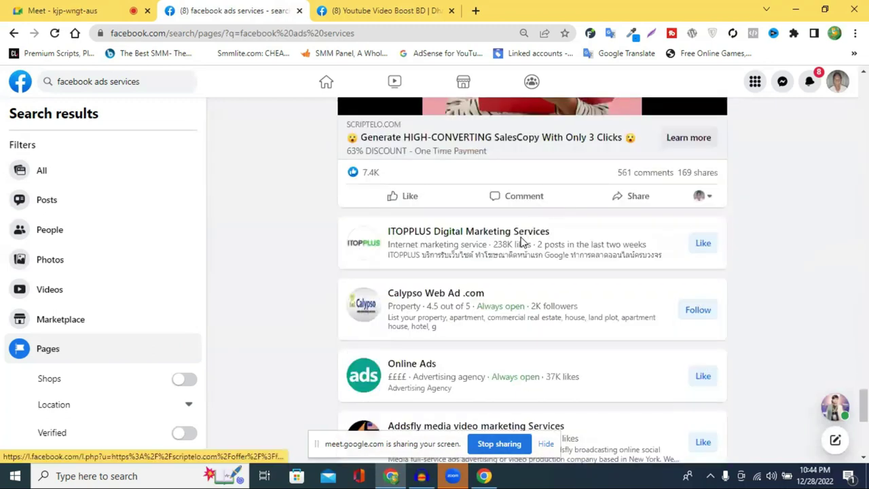
scroll(505, 239, down, 8)
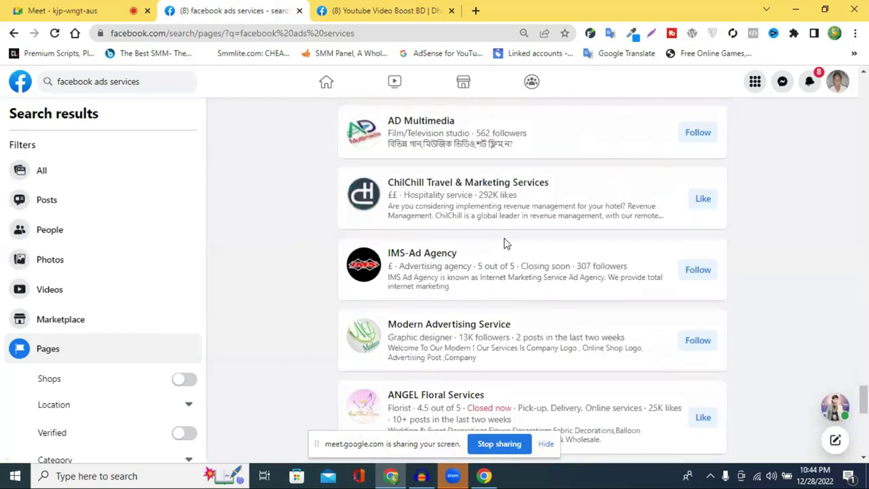
scroll(505, 243, down, 2)
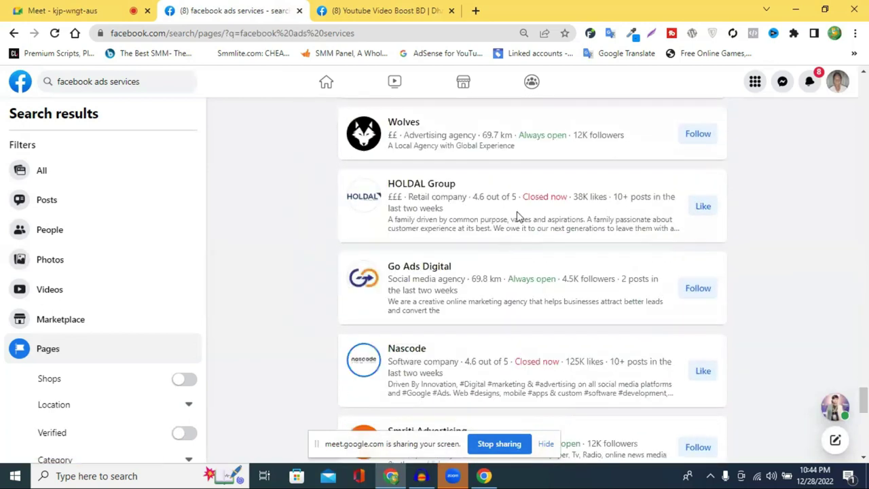
scroll(380, 258, up, 3)
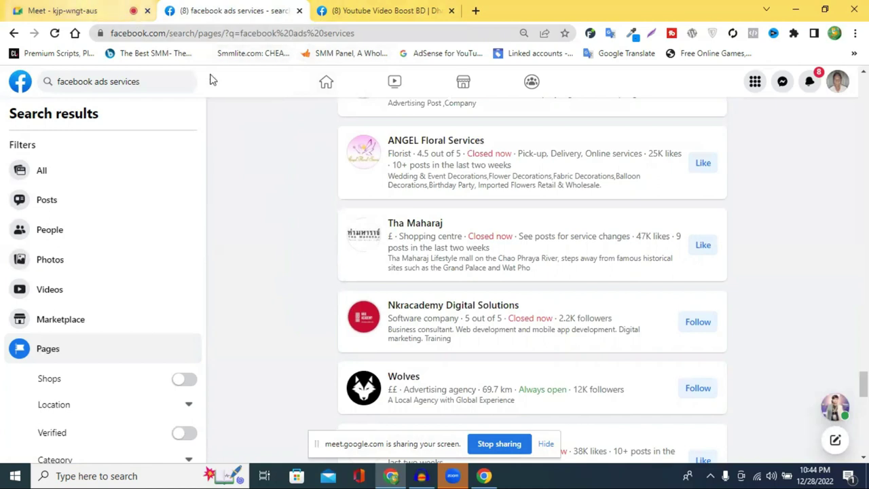
click(102, 6)
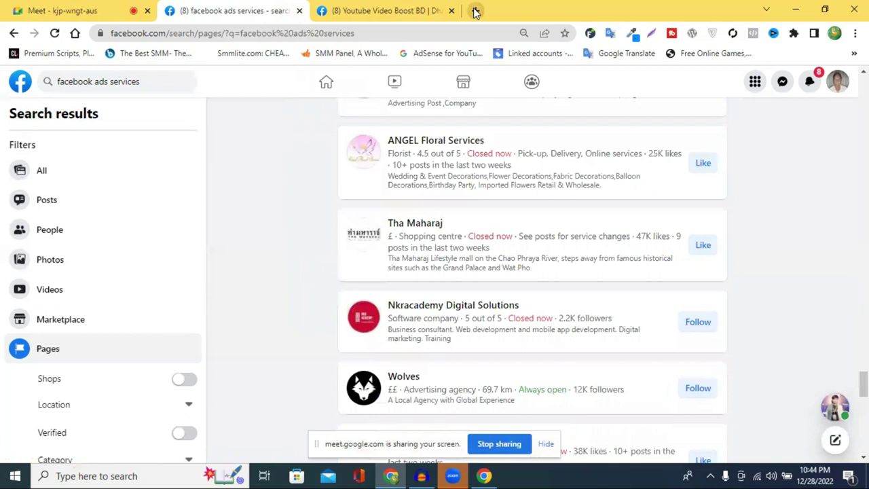
Open a new browser tab and close both Facebook tabs
click(475, 10)
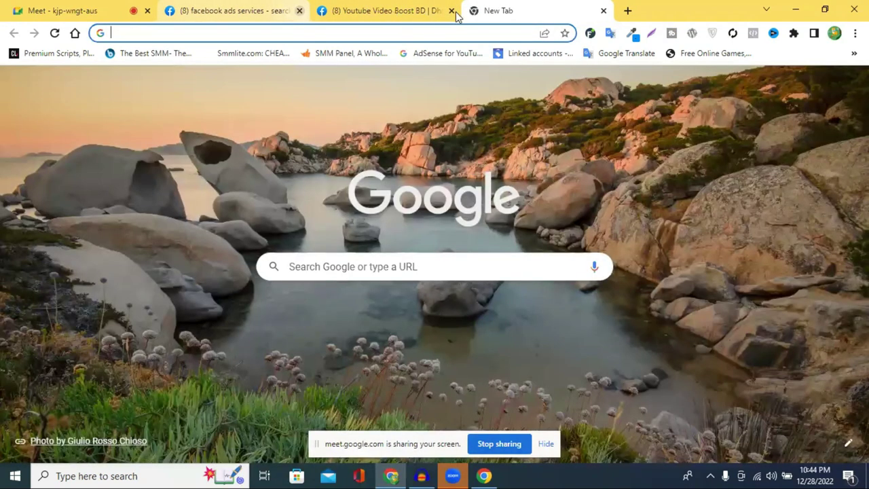
click(452, 11)
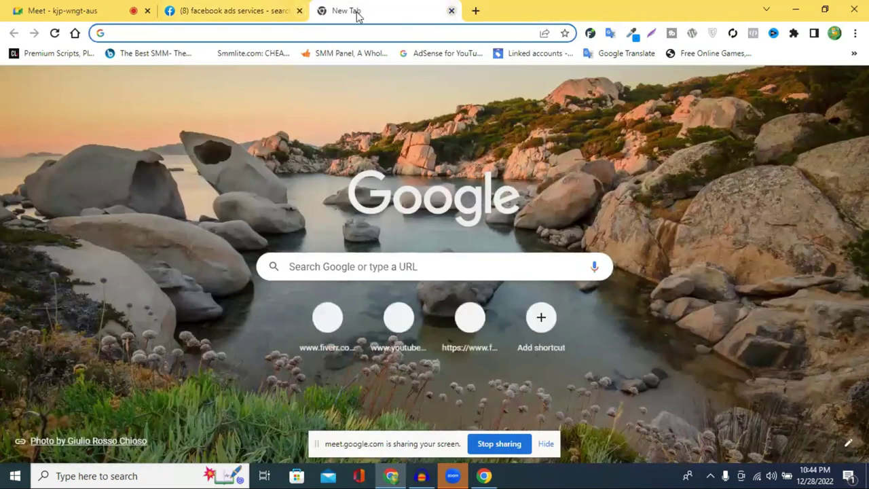
click(300, 11)
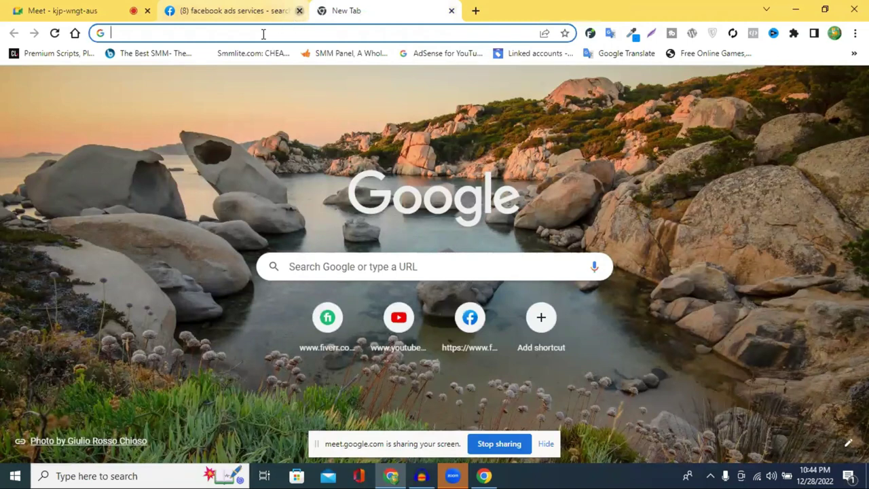
Go to ads.google.com and sign in with the second listed Google Ads account
click(264, 34)
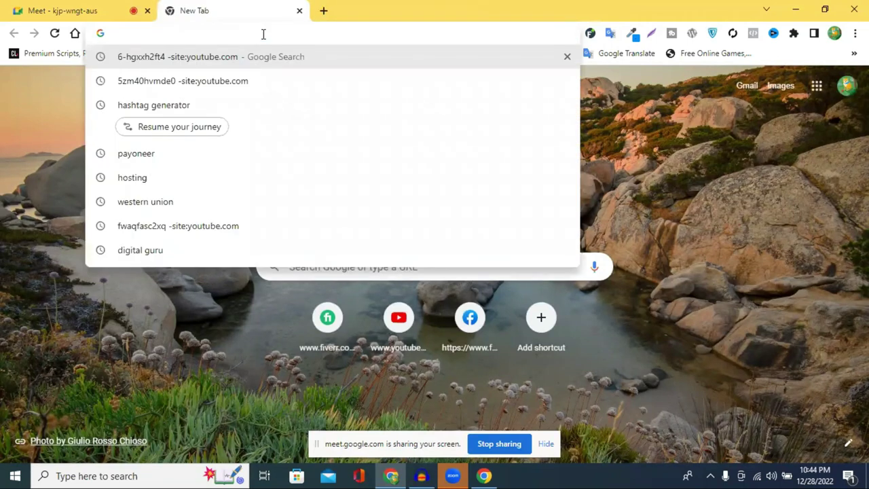
text(ad)
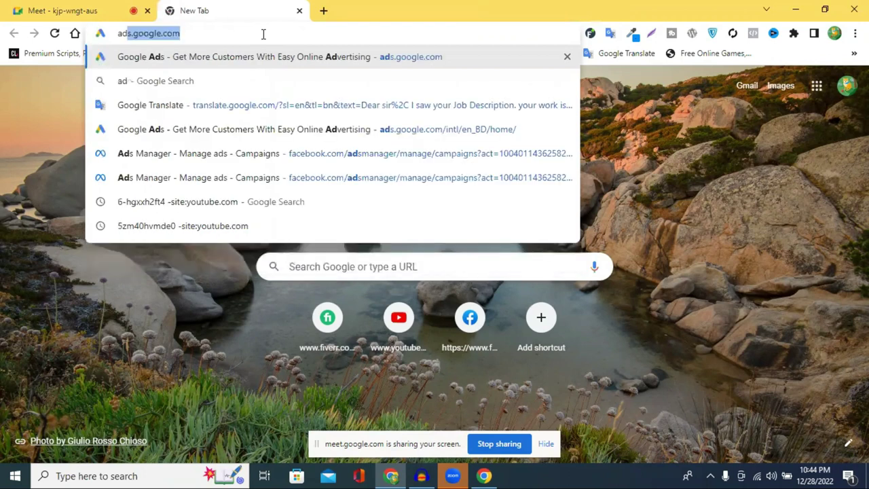
key(Return)
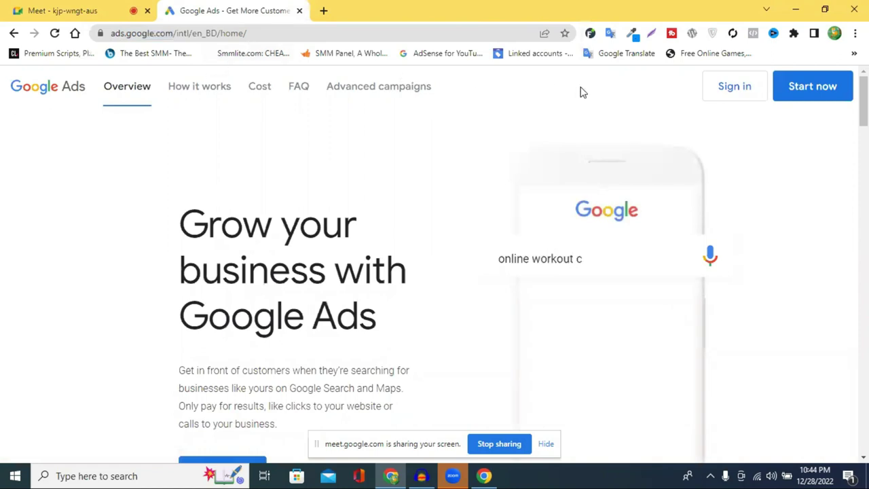
click(725, 95)
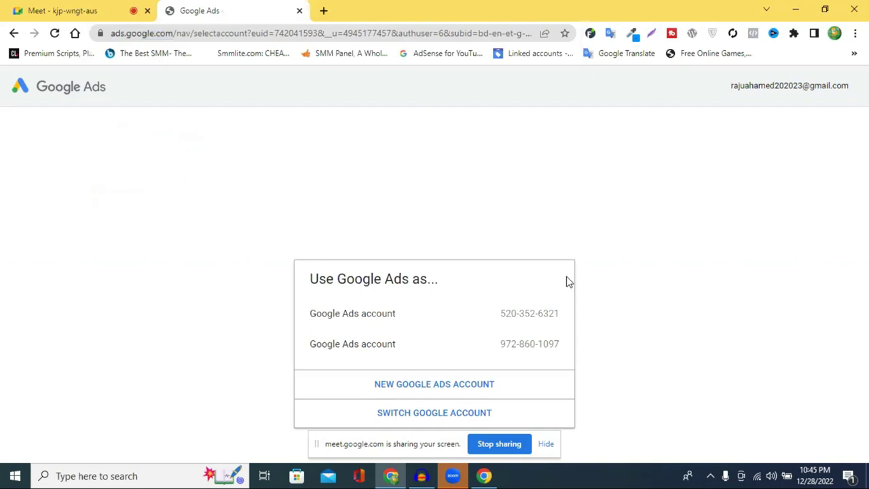
click(500, 346)
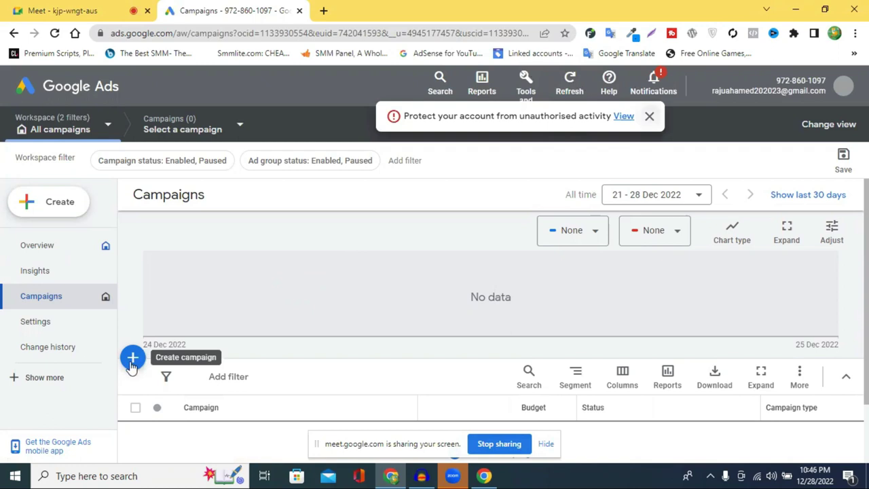
Dismiss the notification about protecting the account from unauthorised activity
click(670, 77)
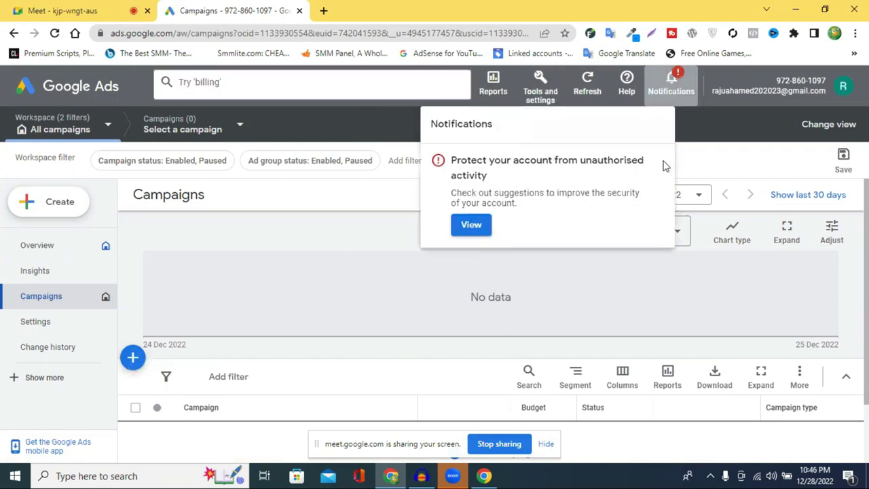
click(658, 162)
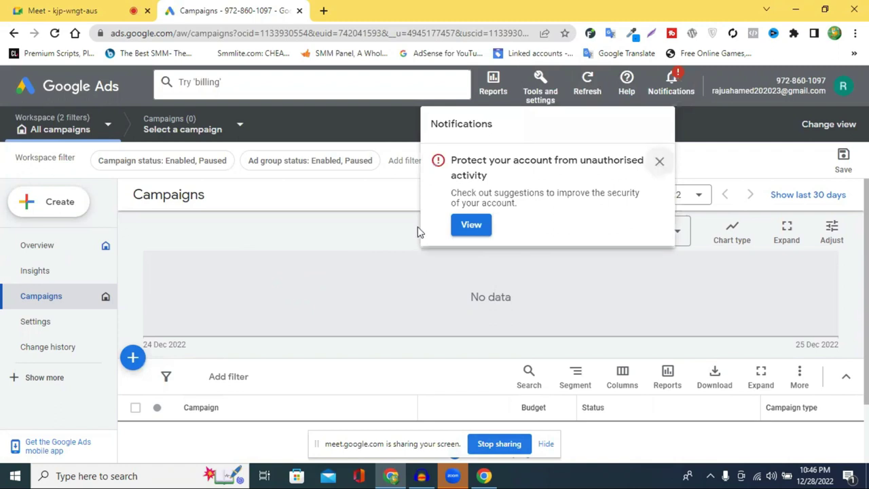
key(Escape)
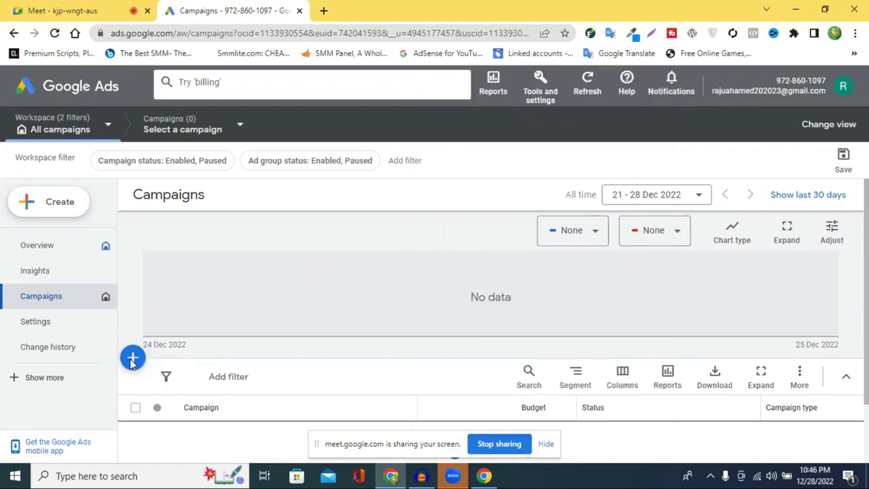
Start creating a new campaign from the Campaigns page
click(132, 359)
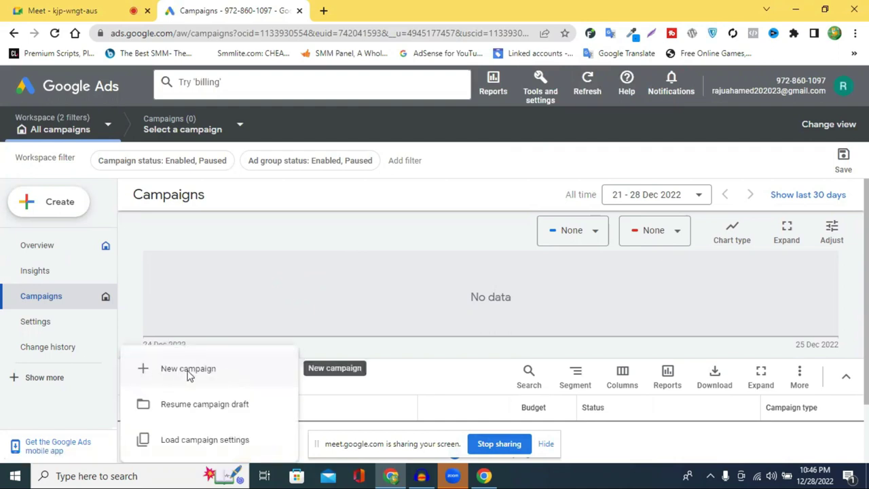
click(188, 371)
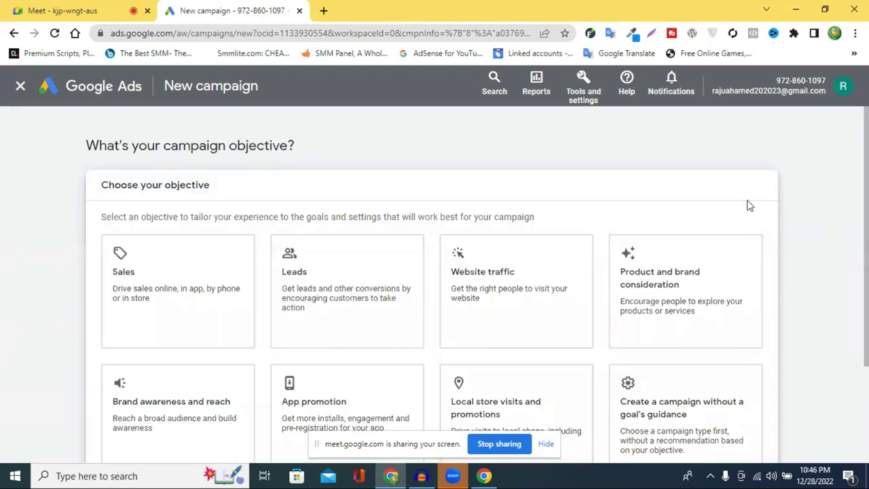
Examine the available campaign objectives, from Sales and Leads through to creating a campaign without a goal's guidance
scroll(519, 233, down, 2)
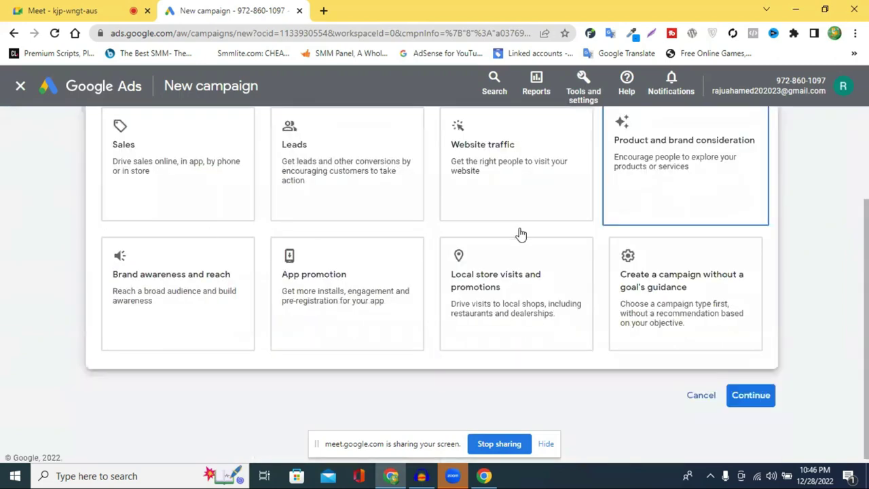
click(116, 213)
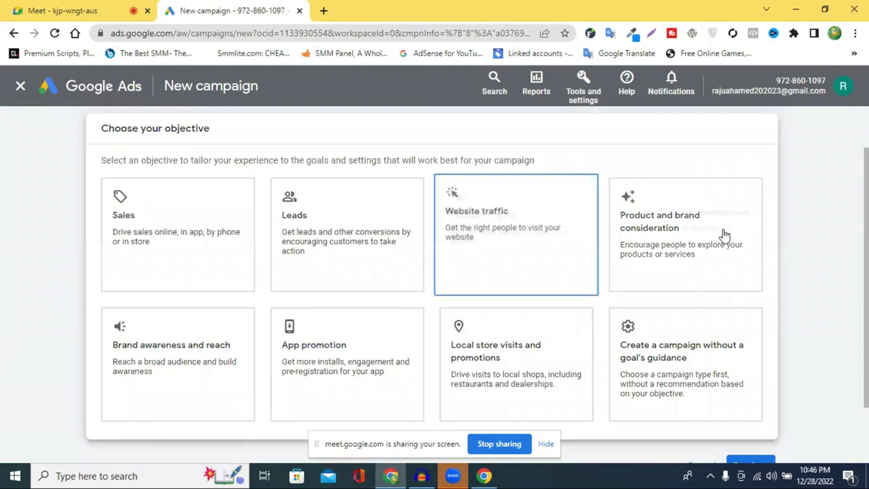
scroll(722, 233, down, 1)
click(632, 287)
click(475, 261)
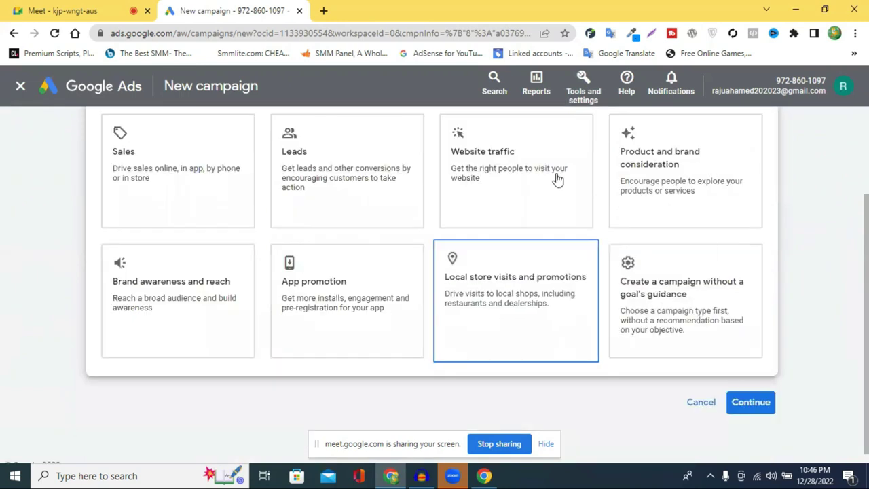
click(448, 261)
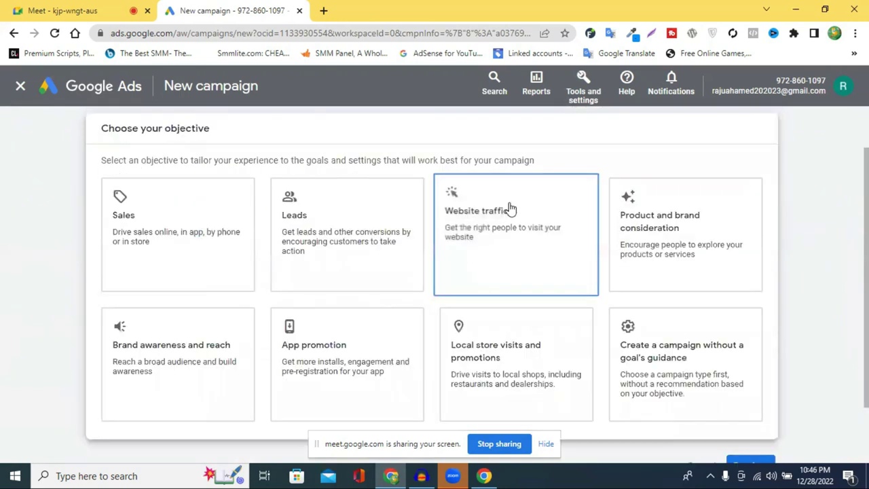
click(510, 209)
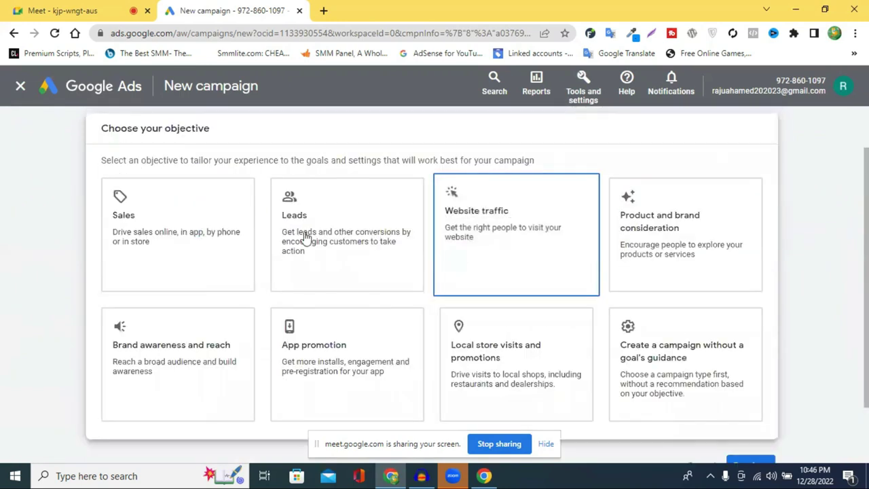
click(712, 269)
click(751, 230)
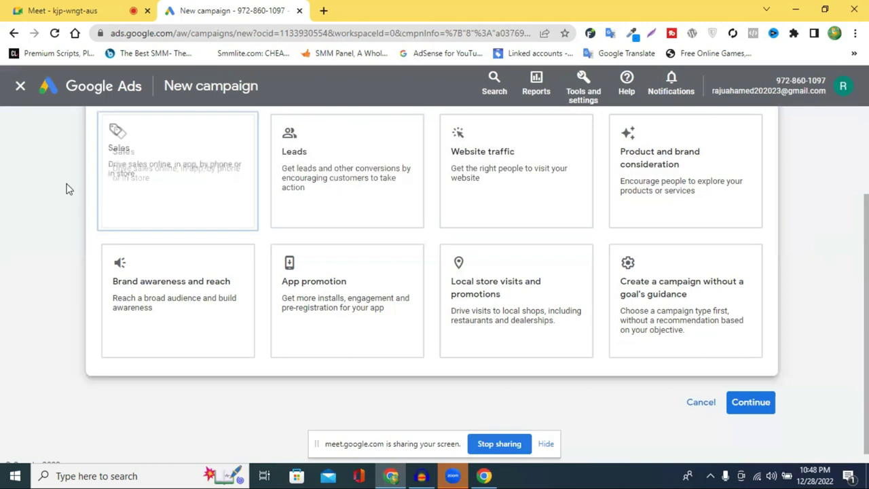
scroll(48, 169, up, 1)
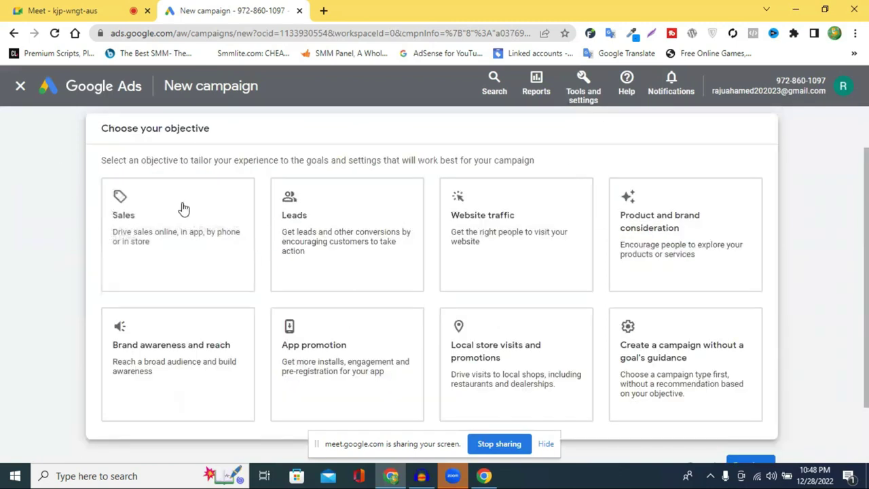
click(706, 231)
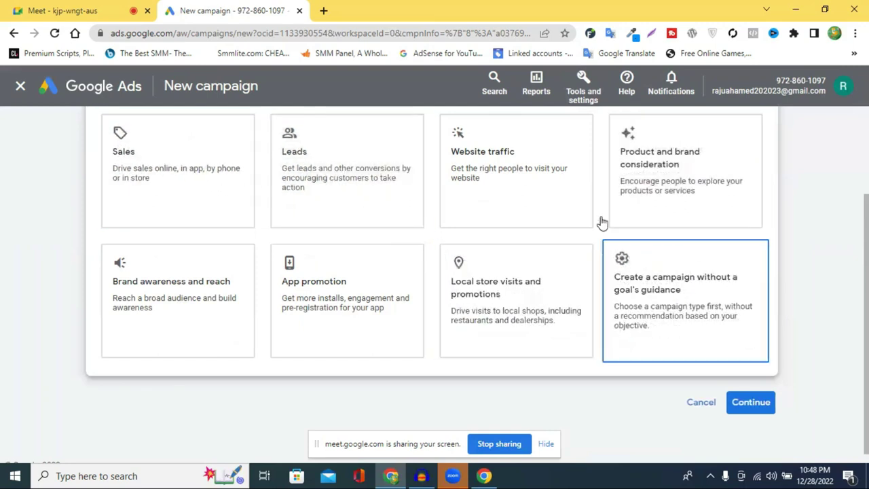
click(652, 306)
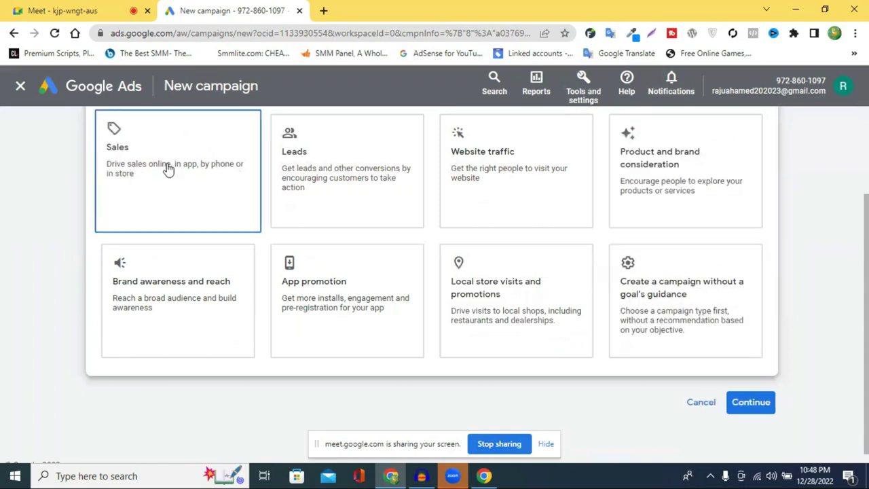
click(354, 161)
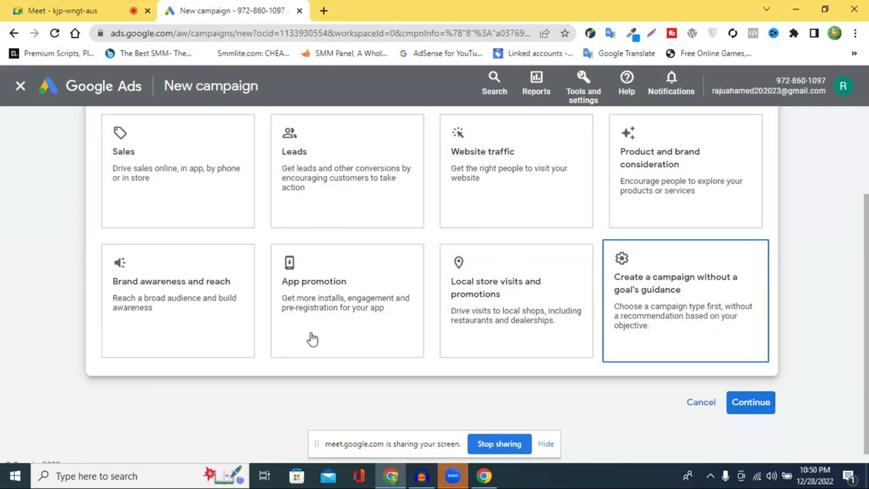
click(136, 296)
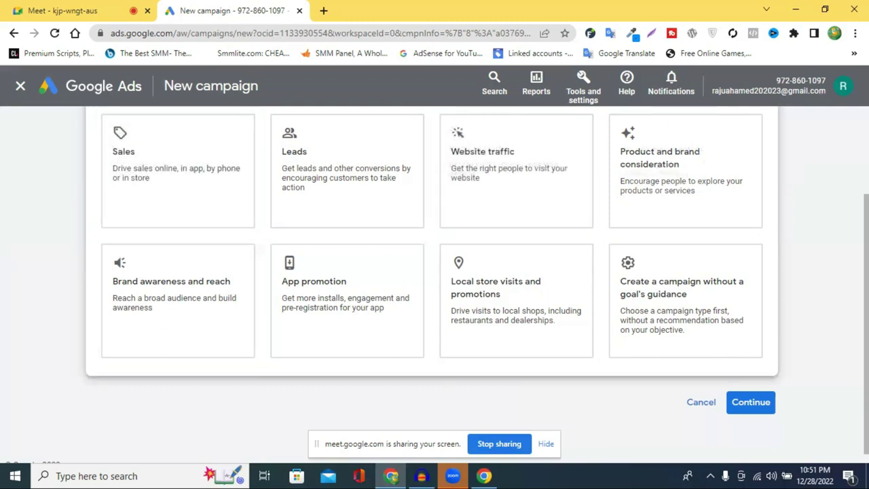
click(739, 305)
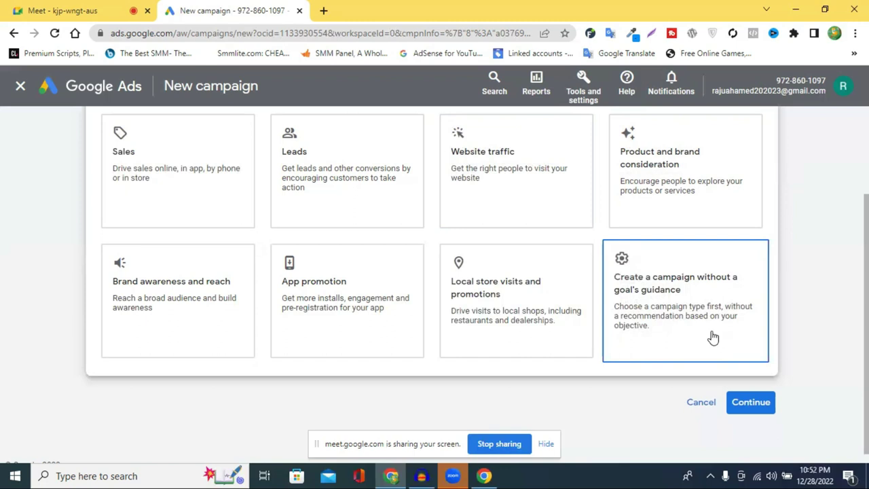
click(592, 356)
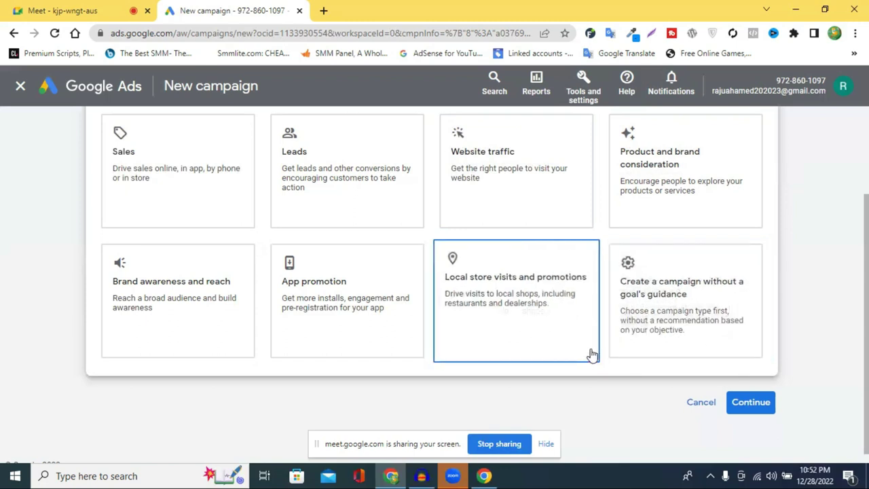
click(142, 301)
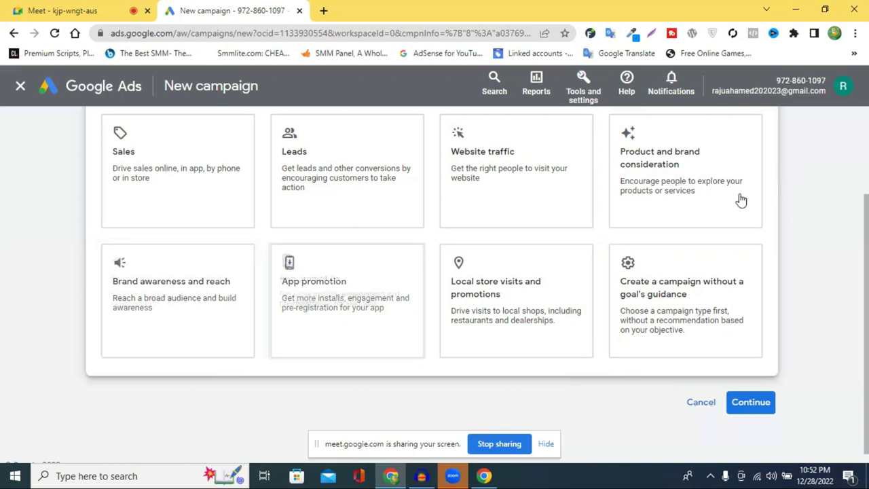
Choose Brand awareness and reach as the campaign objective and examine the campaign types offered for it
click(129, 271)
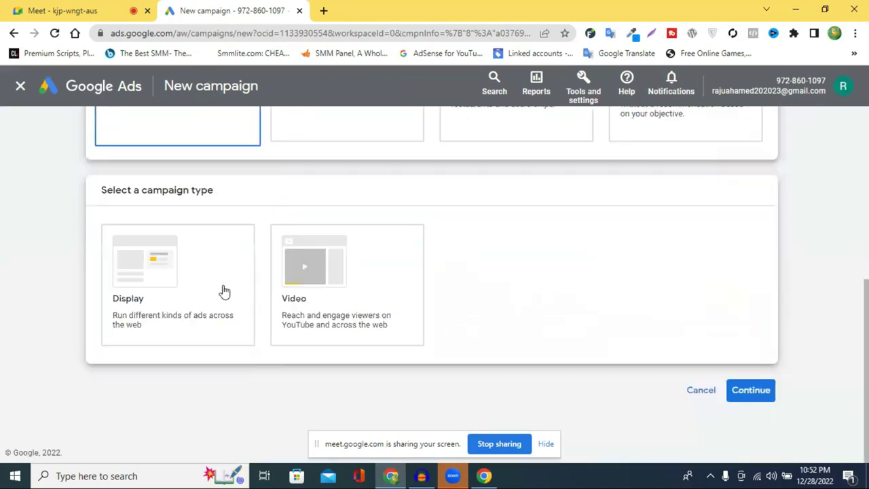
scroll(572, 260, up, 2)
scroll(584, 260, down, 1)
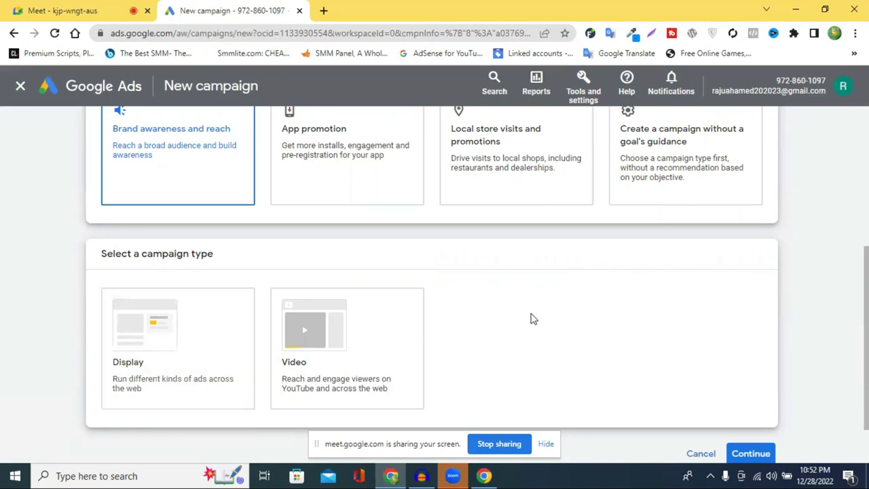
scroll(537, 314, down, 1)
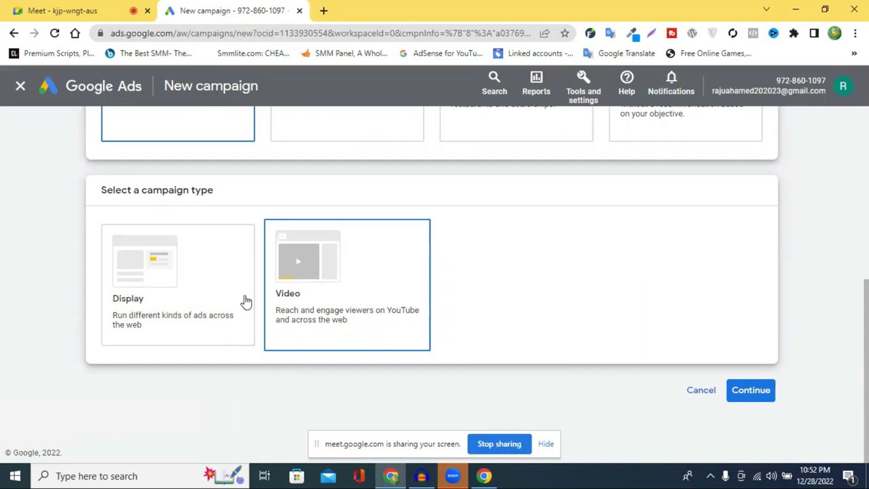
Choose Video as the campaign type
click(139, 294)
click(380, 292)
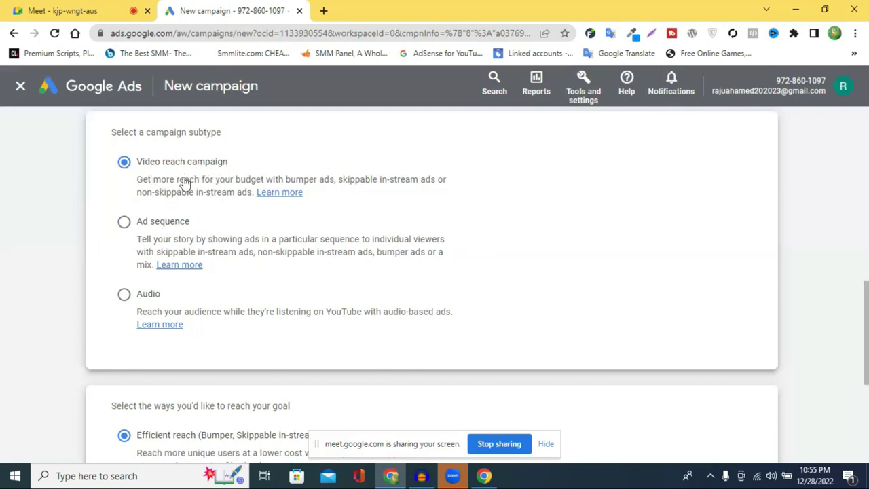
Examine the video campaign subtypes and the ways to reach the goal, including Efficient reach, Non-skippable in-stream and Target frequency
scroll(196, 182, down, 2)
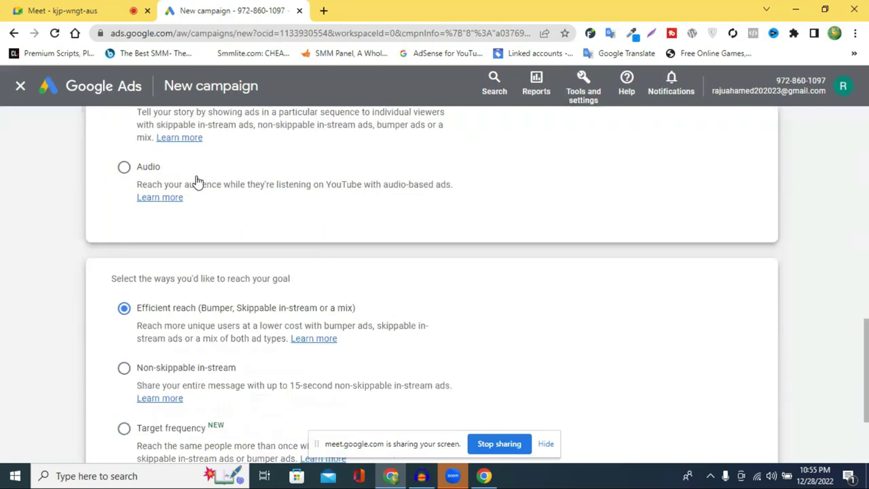
scroll(324, 293, up, 2)
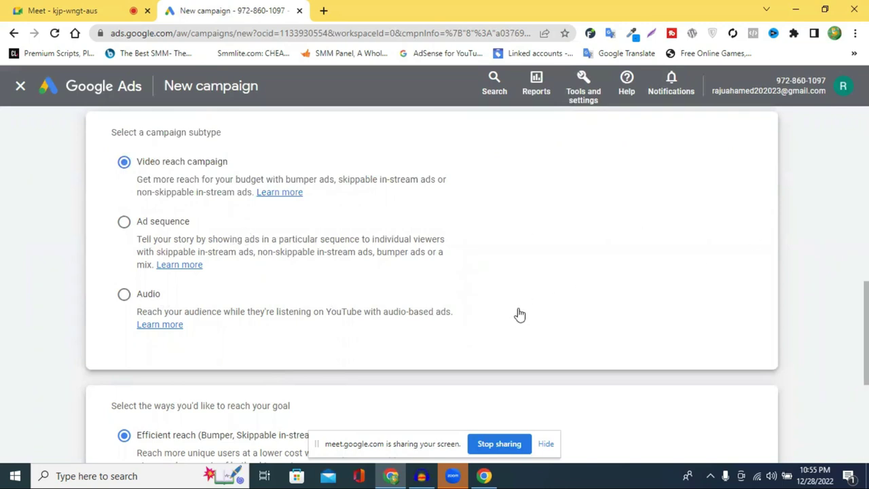
scroll(518, 309, down, 1)
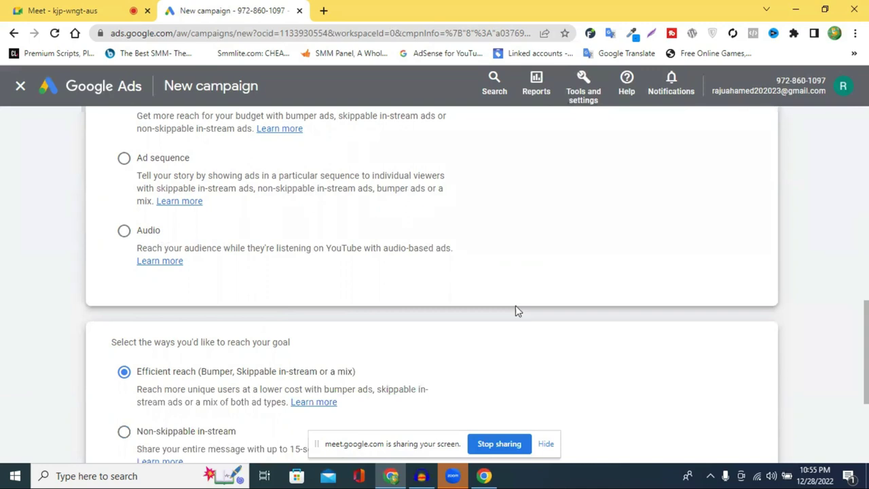
scroll(184, 340, down, 1)
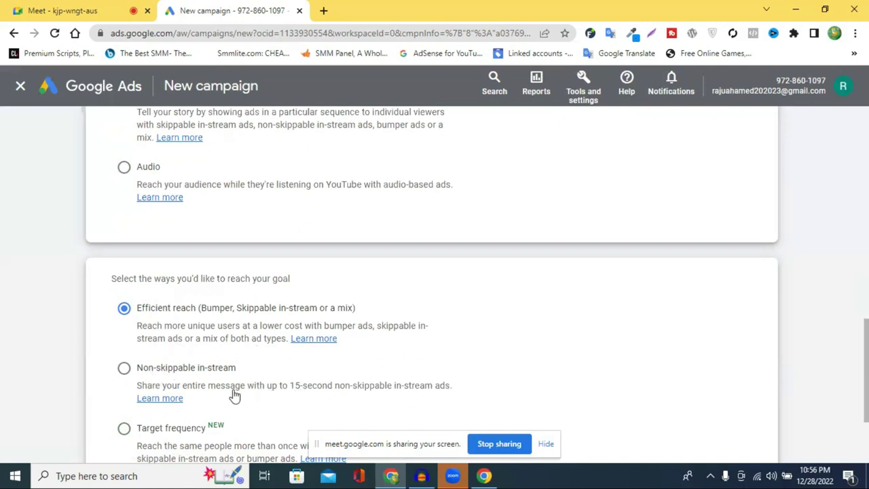
scroll(204, 302, up, 2)
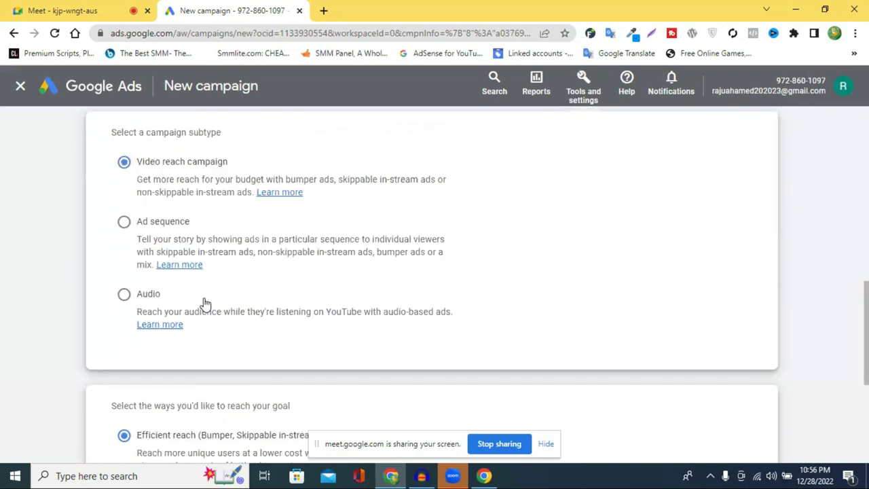
scroll(170, 285, down, 2)
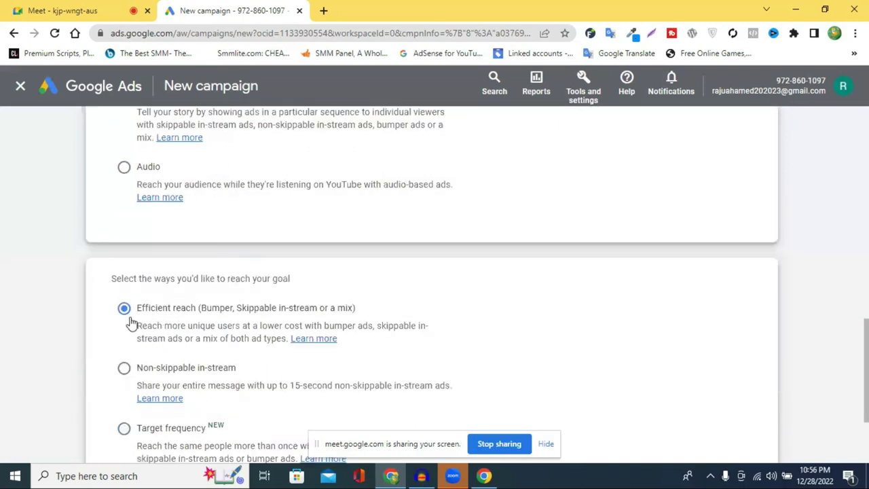
scroll(248, 315, up, 3)
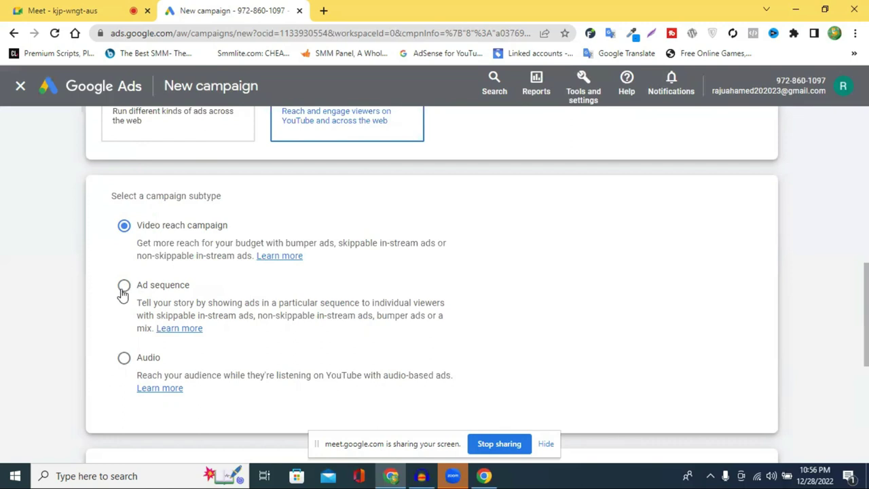
scroll(343, 285, down, 2)
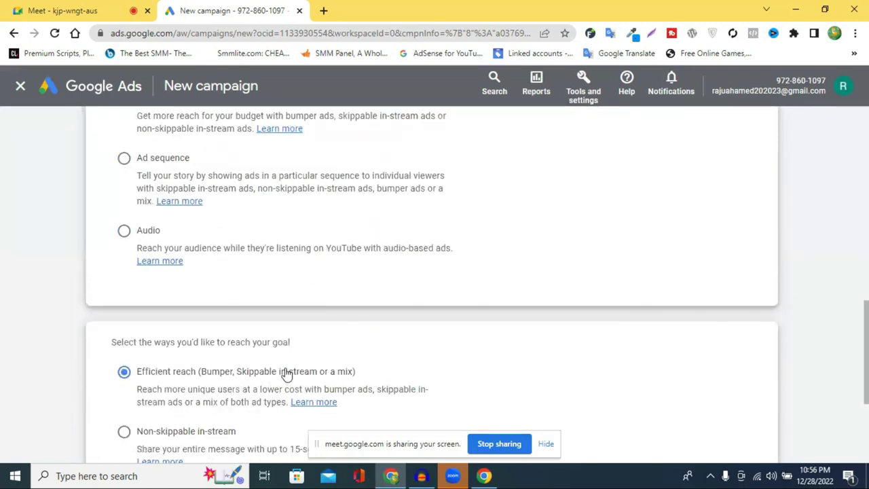
scroll(397, 367, down, 2)
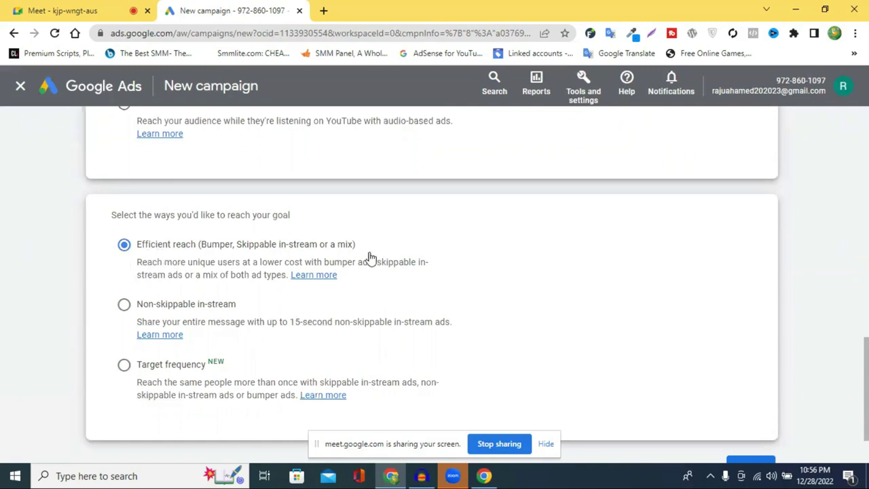
scroll(364, 269, up, 3)
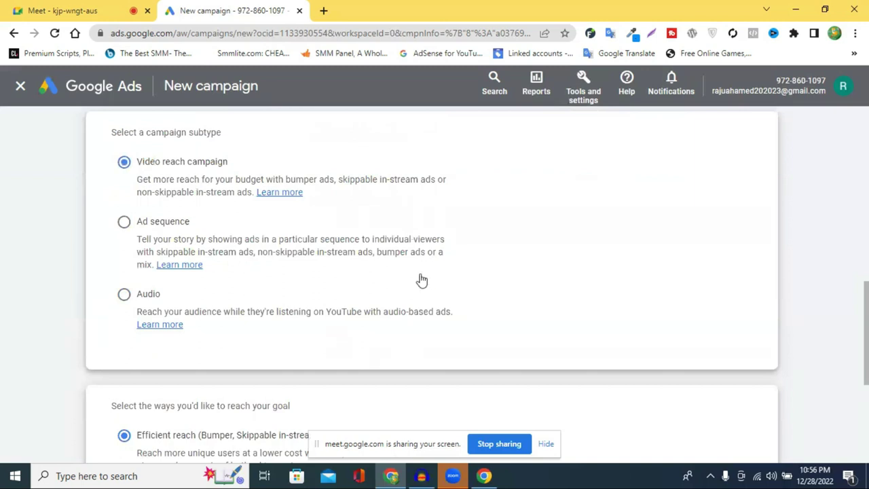
scroll(380, 285, down, 1)
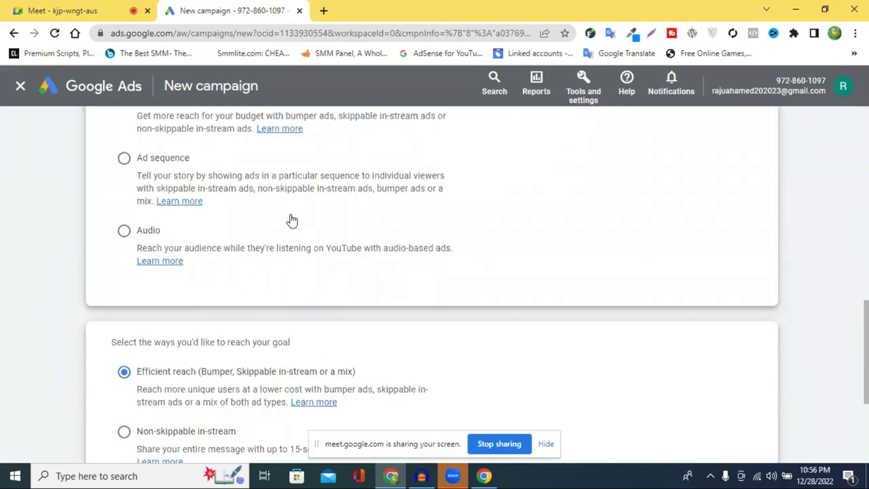
scroll(290, 220, up, 1)
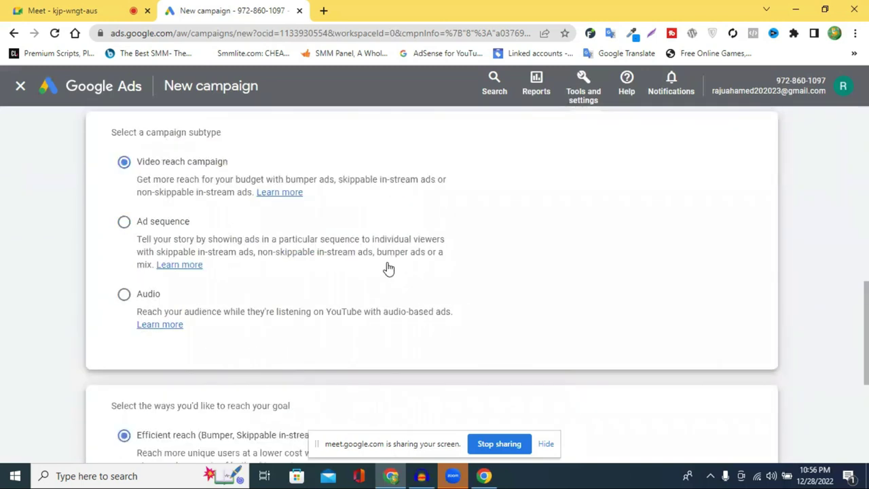
Continue to the campaign settings with the Video reach campaign subtype and the Efficient reach (Bumper, Skippable in-stream or a mix) option
scroll(388, 269, down, 1)
scroll(449, 367, down, 3)
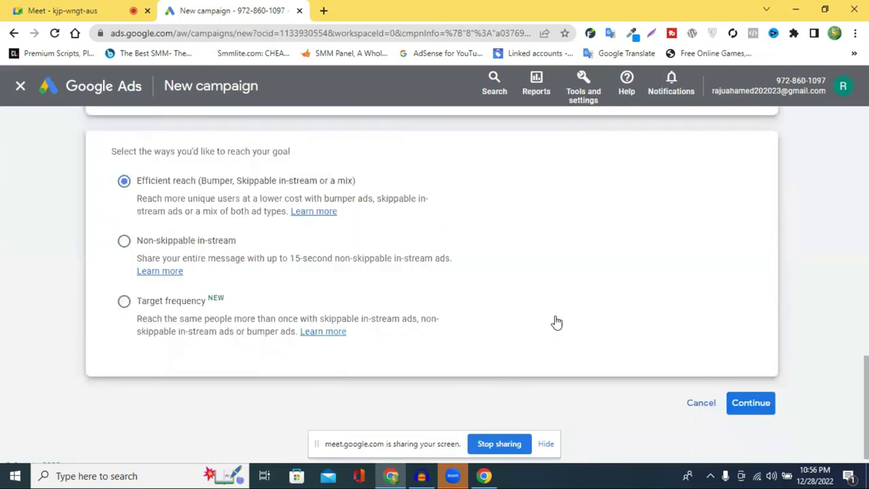
scroll(557, 323, down, 1)
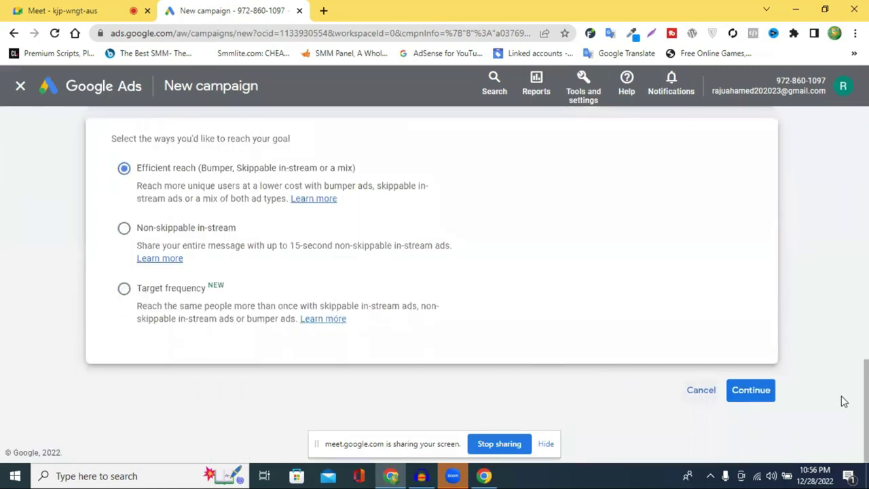
click(751, 391)
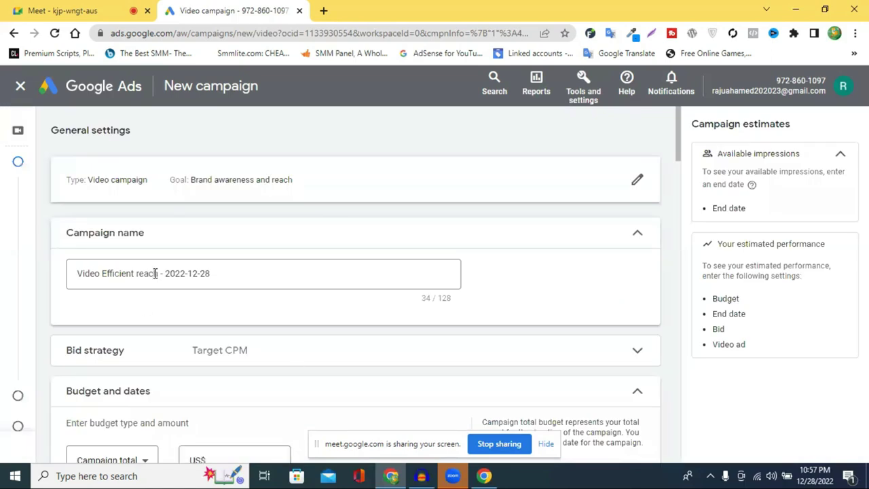
Replace the default campaign name with "freelancer", the owner's first name in capitalised form, and "video ads"
double_click(156, 273)
key(ctrl+a)
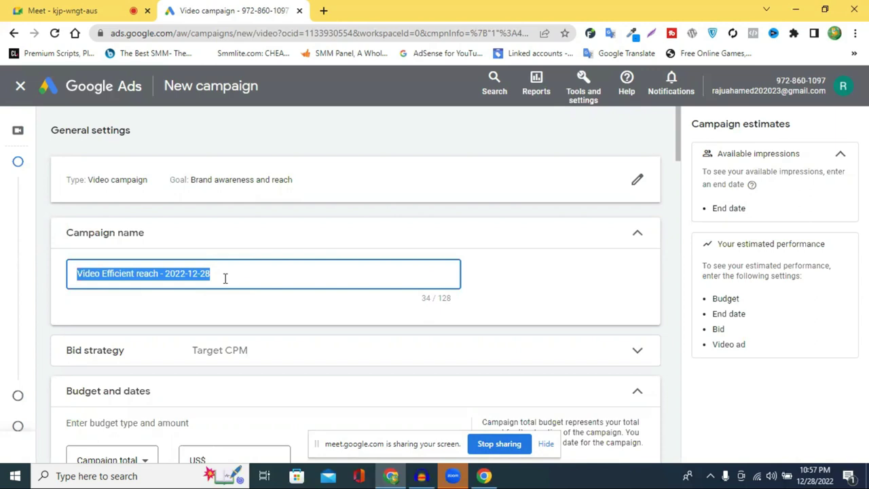
text(free)
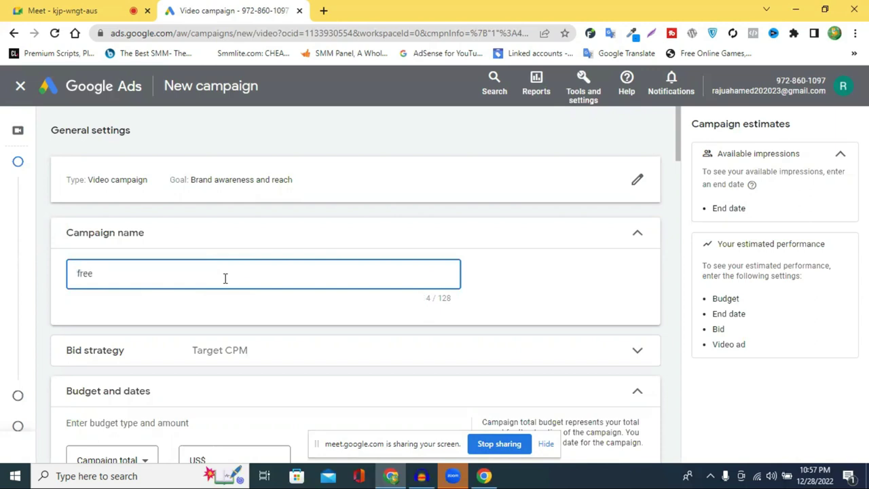
text(lancer raju video)
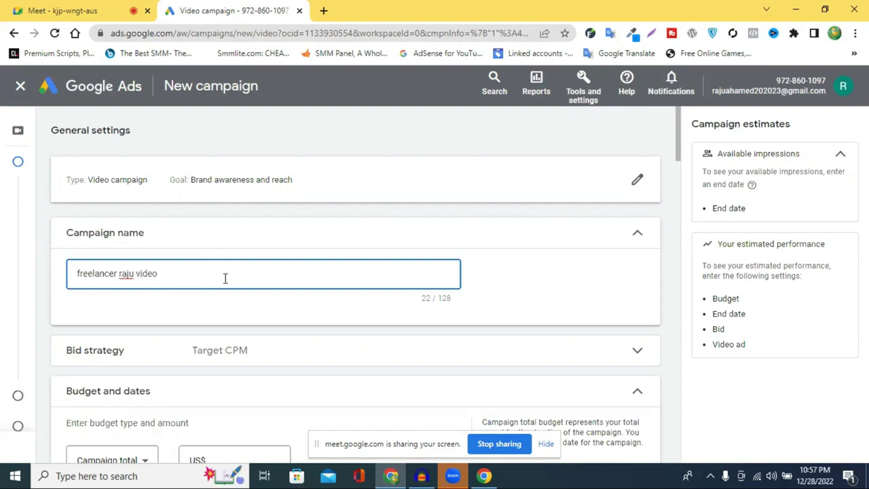
text( ads)
right_click(126, 273)
click(180, 86)
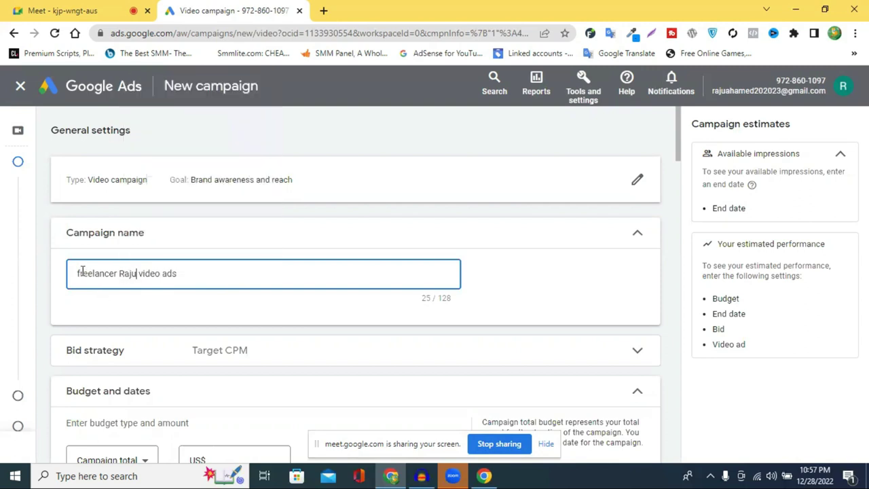
Capitalise the words "Freelancer", "Video" and "Ads" in the campaign name
click(79, 270)
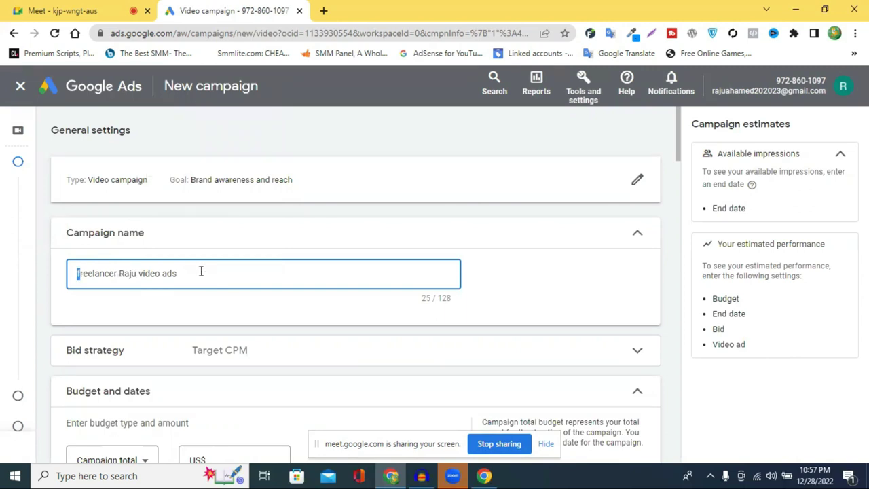
key(Delete)
text(F)
key(End)
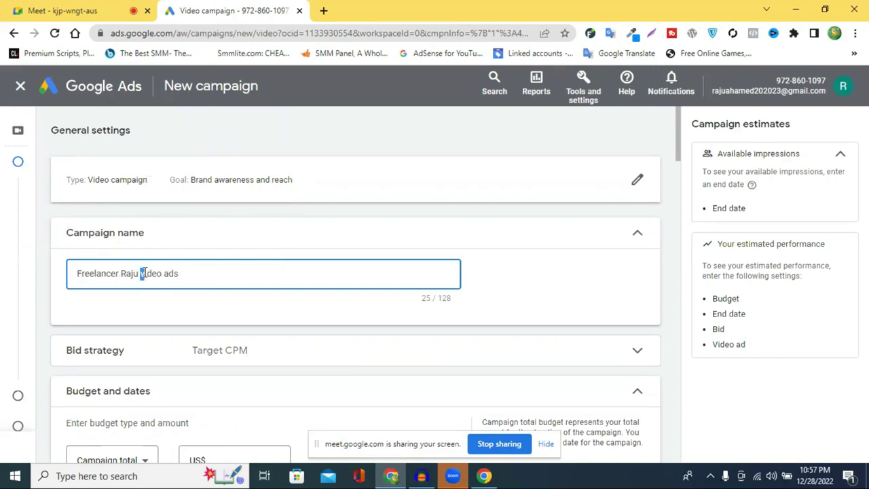
drag(143, 272, 155, 272)
drag(165, 274, 170, 274)
click(170, 274)
click(581, 281)
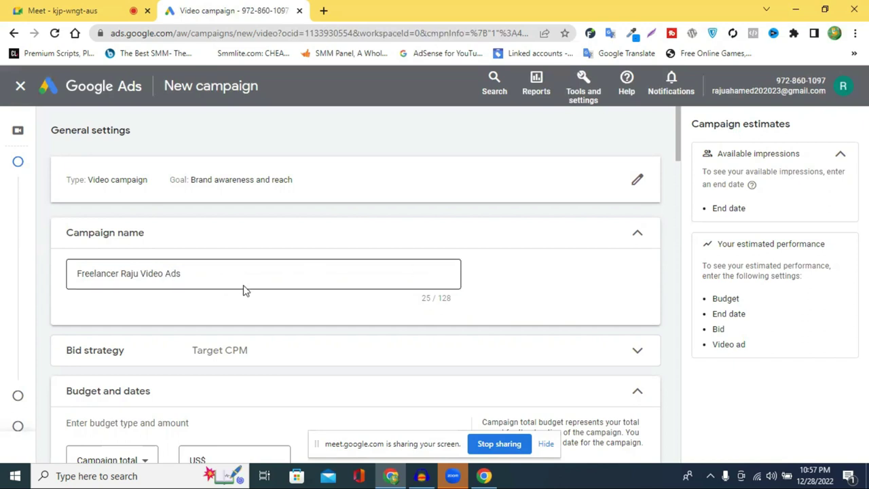
Expand the Bid strategy section and read the explanation of Target CPM (cost-per-thousand impressions)
scroll(245, 289, down, 1)
click(136, 297)
scroll(233, 299, down, 1)
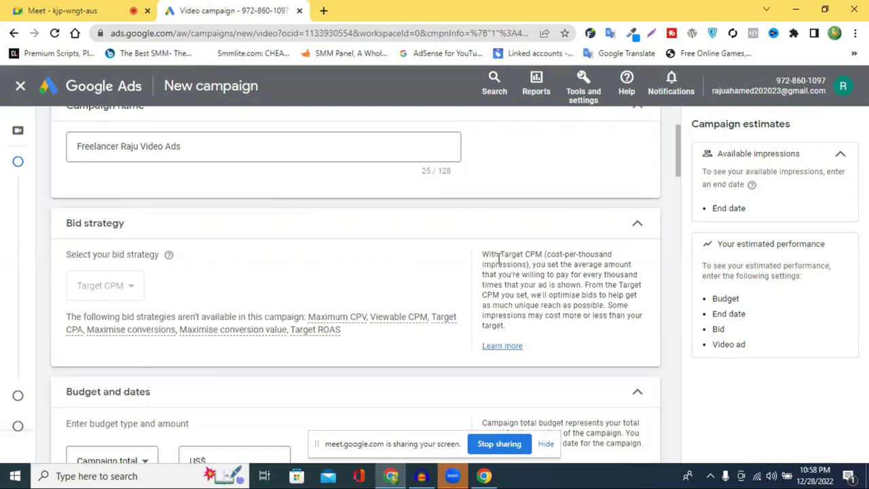
drag(547, 256, 528, 264)
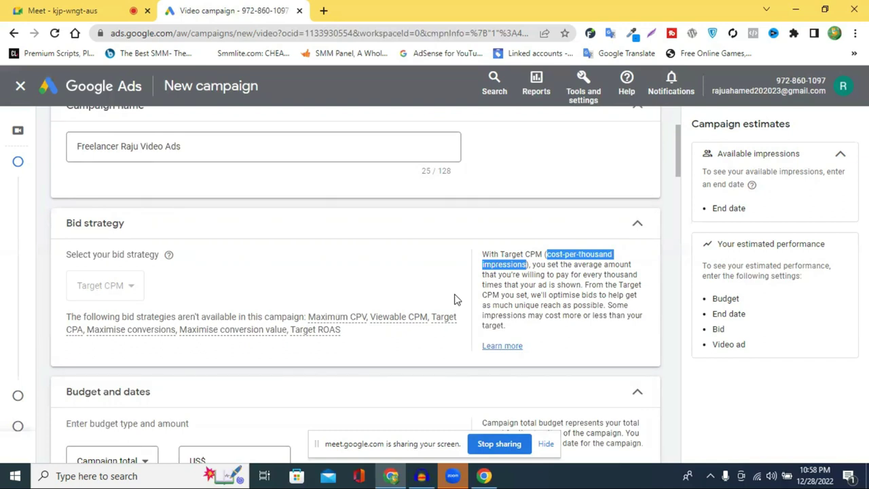
click(534, 265)
mouse_move(545, 254)
mouse_down()
mouse_move(620, 258)
mouse_move(540, 268)
mouse_up()
triple_click(540, 267)
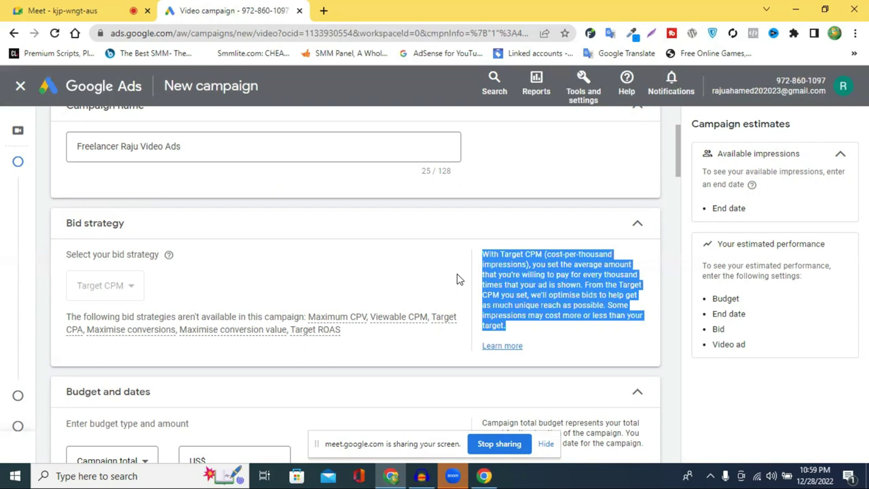
triple_click(514, 269)
click(462, 271)
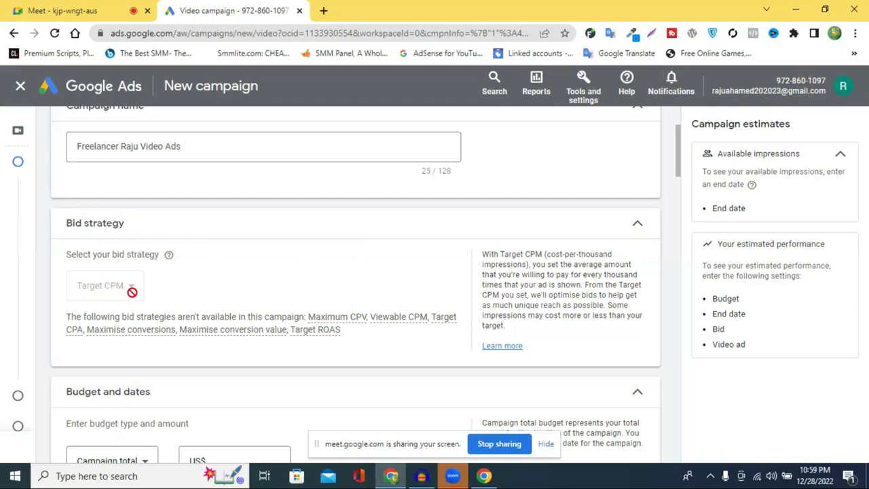
Try the Daily budget type and return to Campaign total
scroll(311, 283, down, 2)
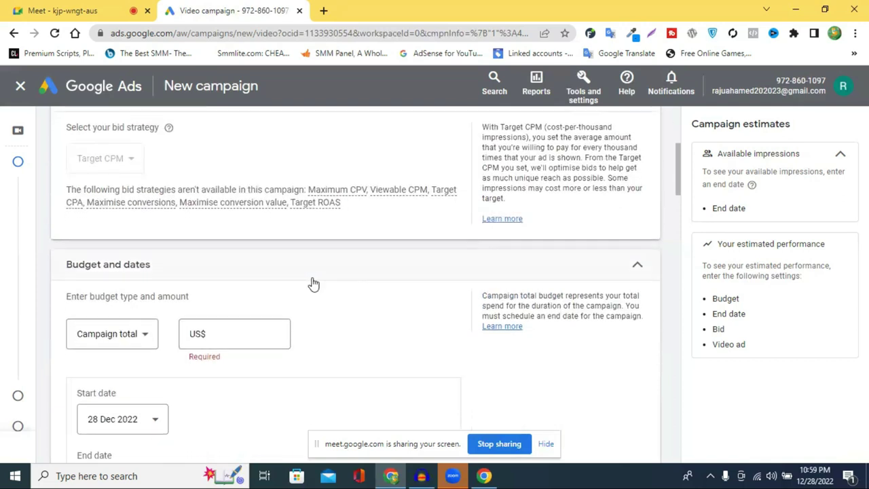
click(122, 338)
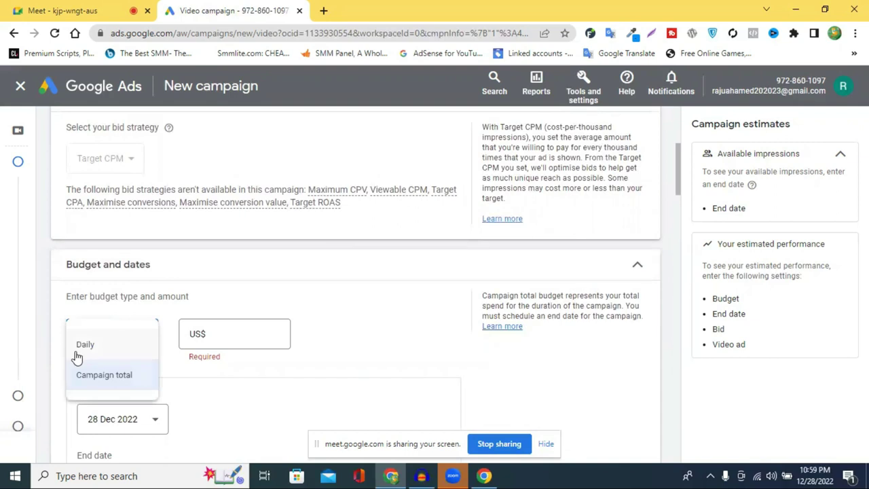
click(77, 354)
click(109, 336)
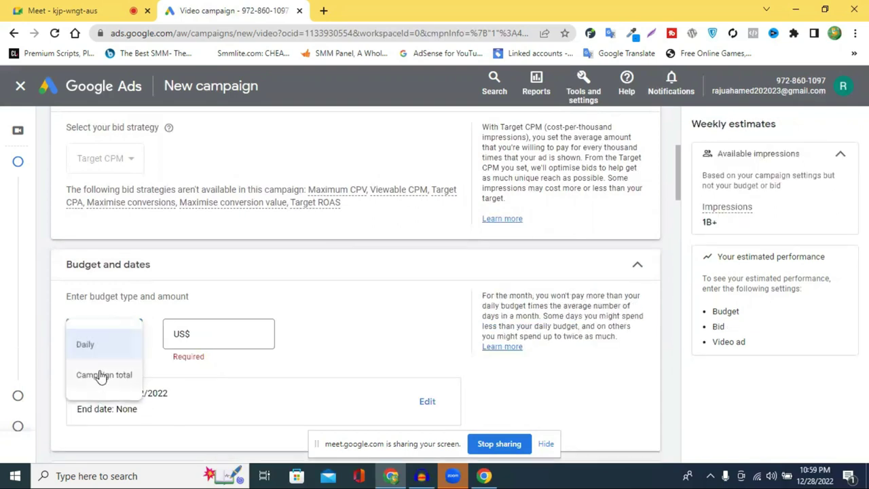
click(101, 385)
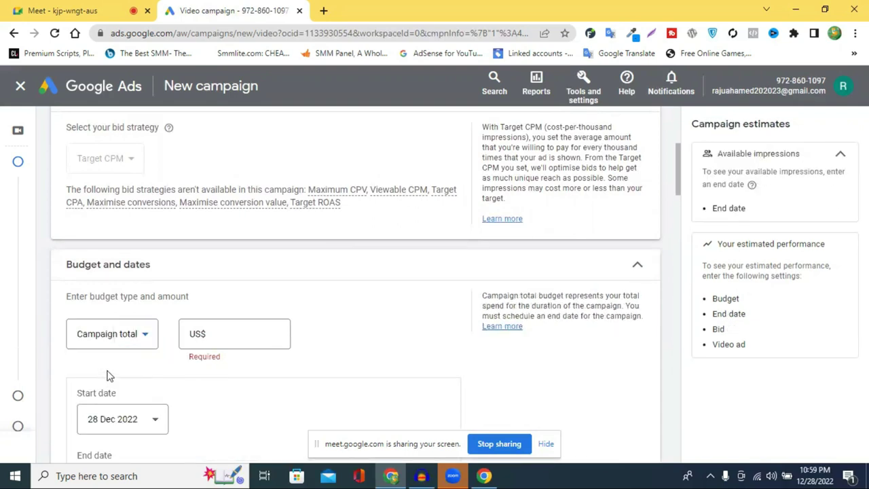
Set the budget type to Daily with an amount of US$2.00
click(121, 334)
click(101, 345)
click(198, 333)
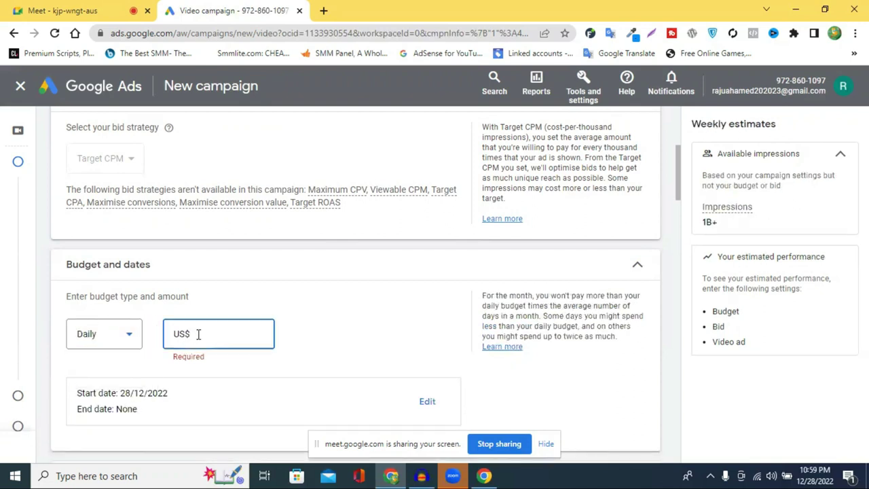
text(2)
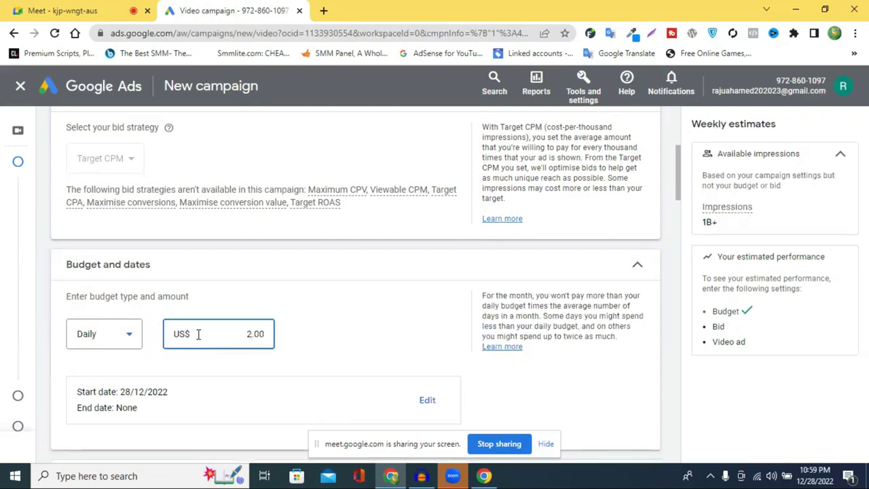
Set the daily budget amount to US$5.00 and check the weekly estimate of available impressions
click(344, 354)
click(250, 333)
key(Delete)
text(5)
click(348, 309)
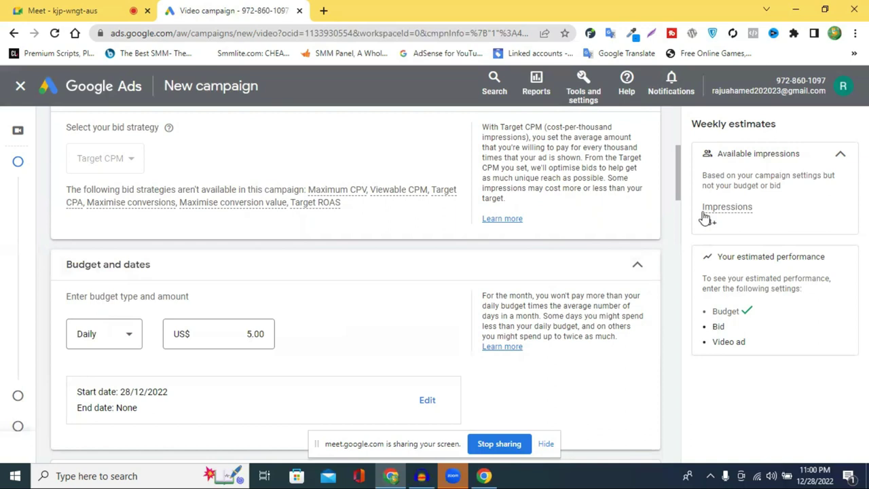
mouse_move(742, 217)
drag(721, 227, 704, 227)
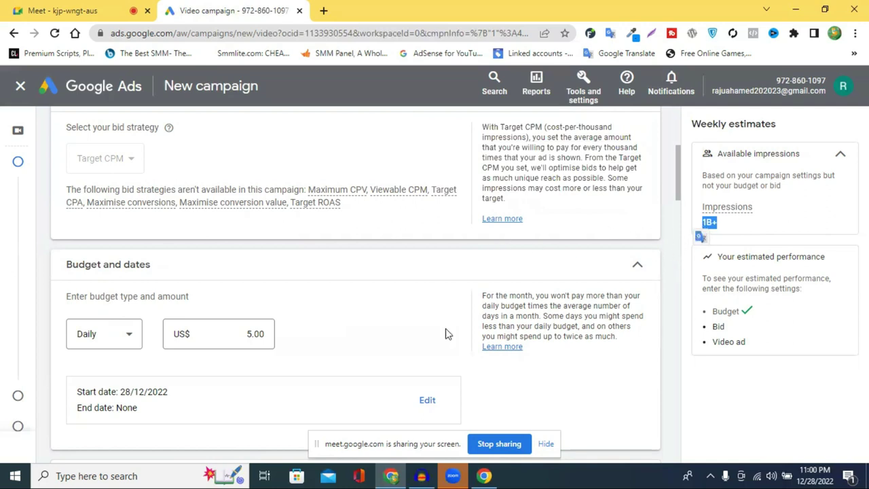
Open the campaign dates for editing, choose None as the end date, and collapse the Budget and dates section
scroll(391, 292, down, 1)
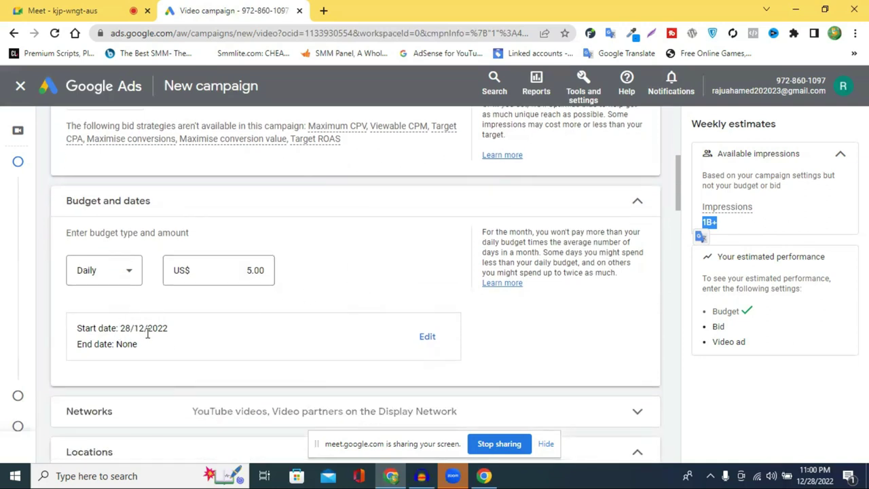
click(428, 337)
scroll(174, 374, down, 1)
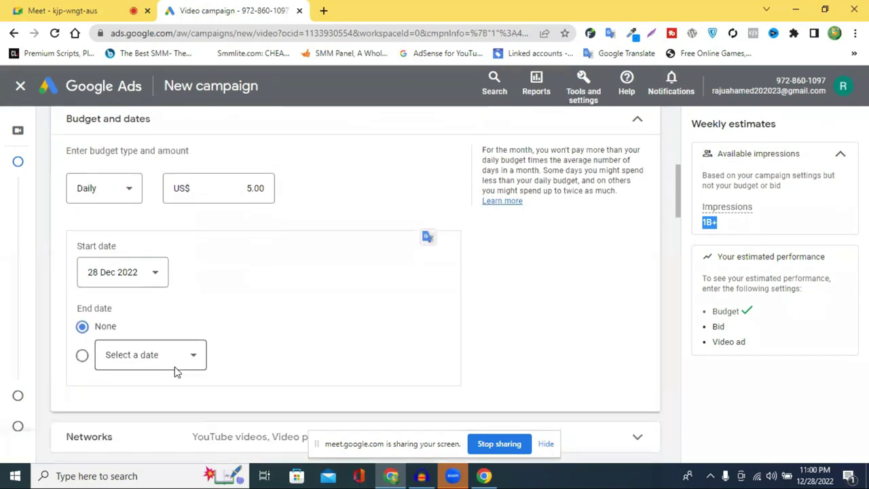
scroll(175, 372, down, 1)
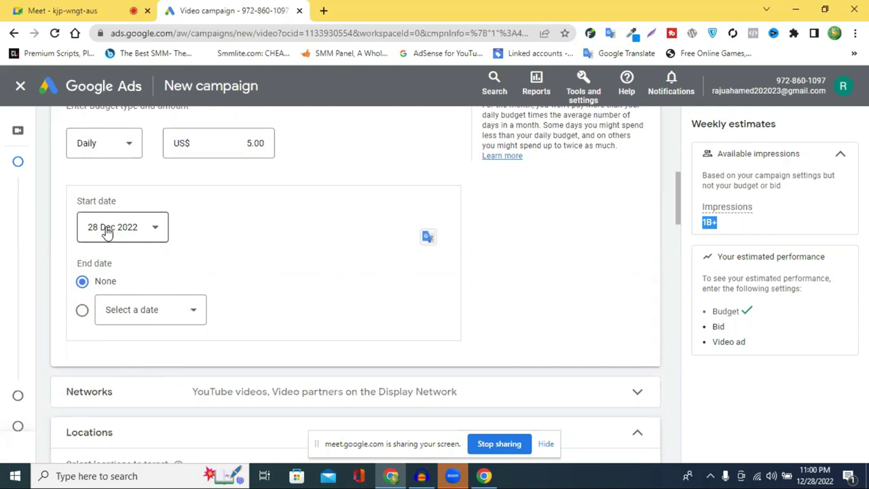
click(82, 281)
scroll(310, 268, up, 3)
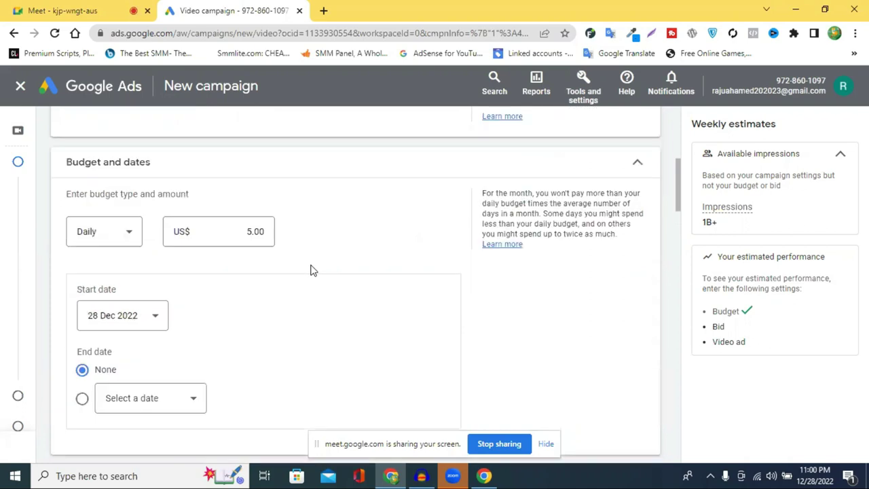
scroll(162, 384, down, 1)
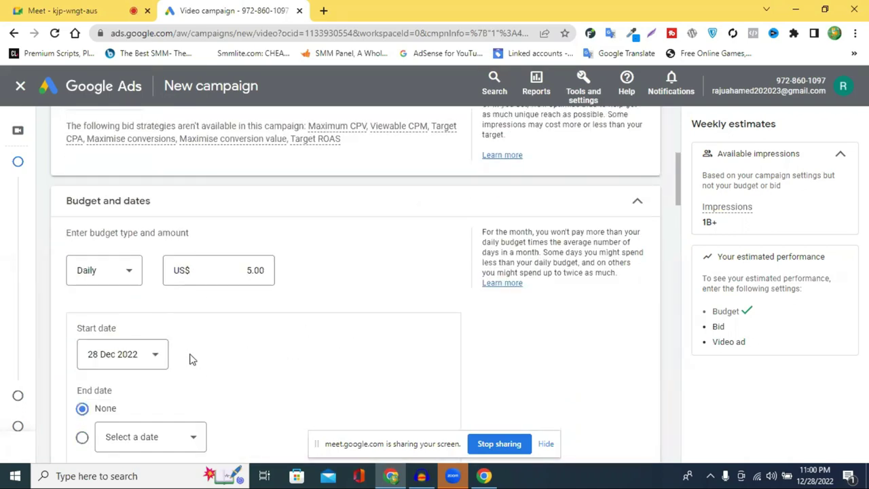
click(637, 204)
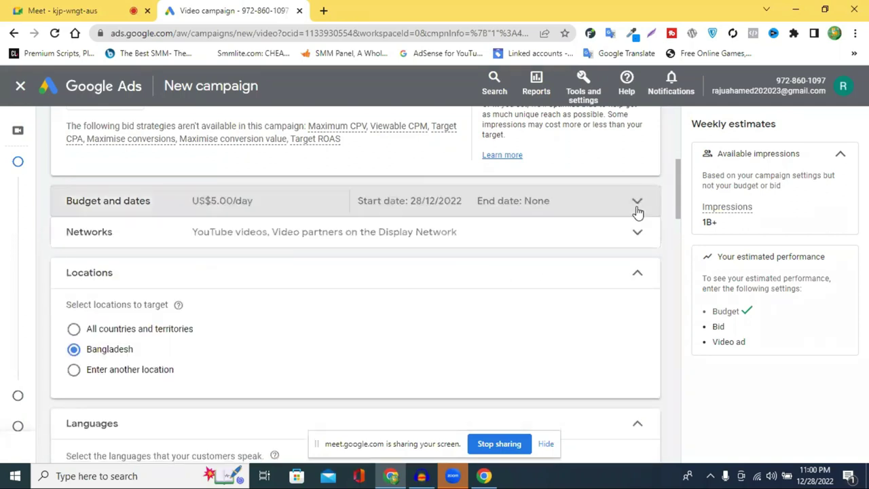
Exclude Video partners on the Display Network from the campaign's networks
click(601, 247)
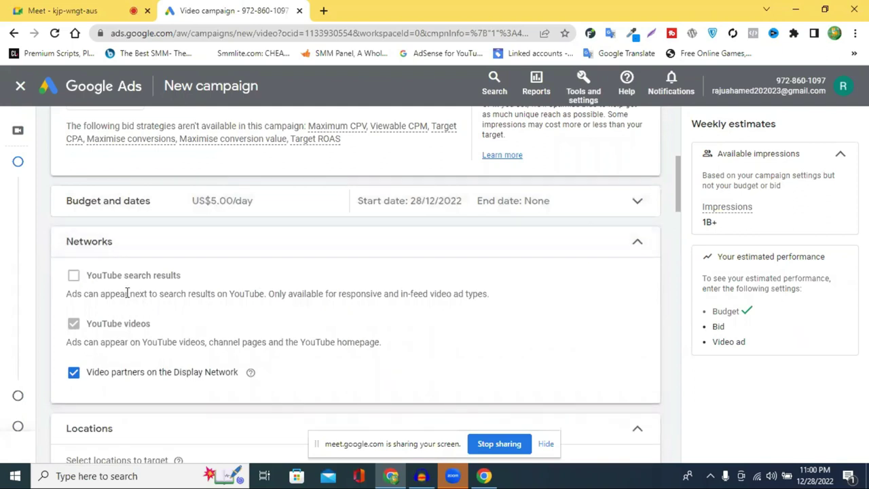
mouse_move(128, 281)
click(74, 374)
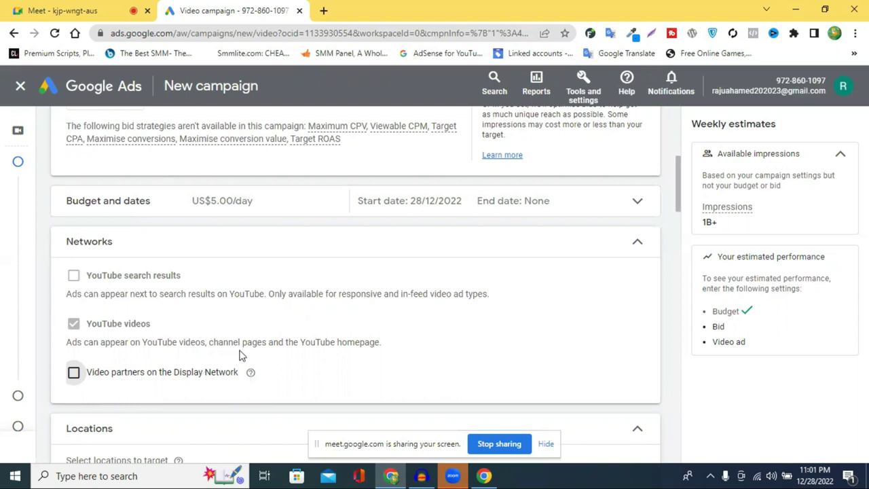
click(639, 244)
Try targeting the United States as another location, remove it, and return the target location to Bangladesh
scroll(170, 318, down, 1)
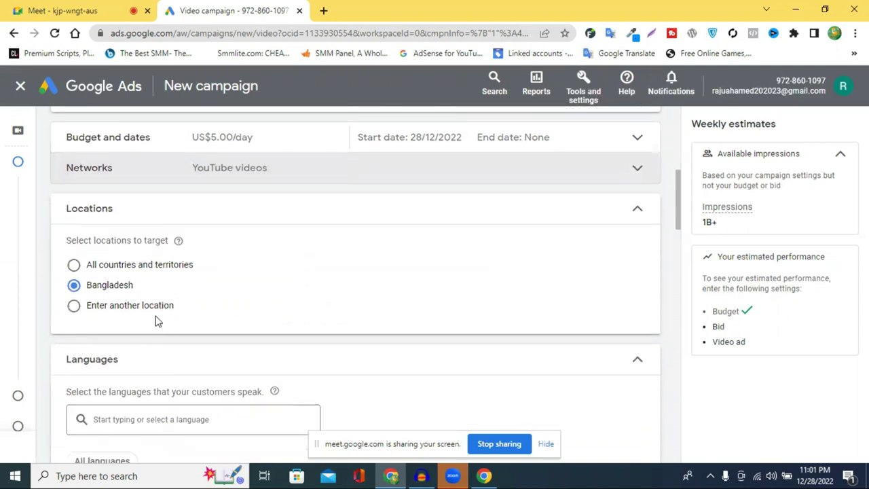
click(73, 307)
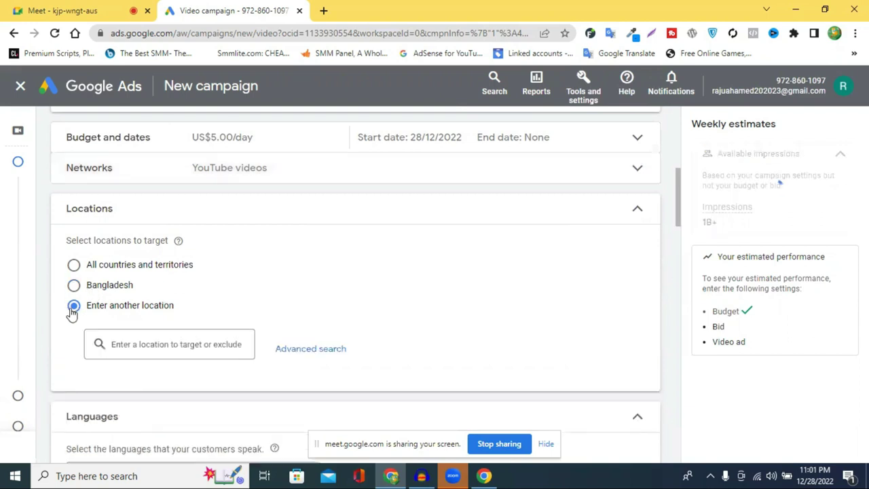
click(173, 343)
text(u)
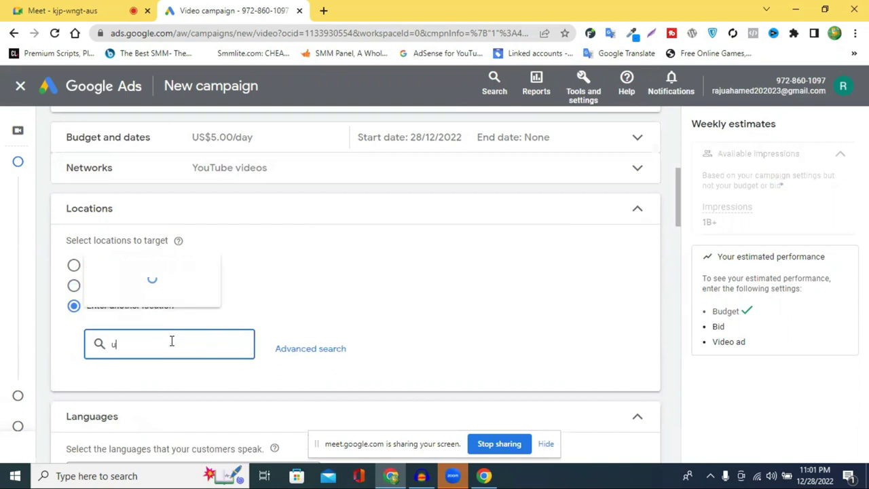
text(sa)
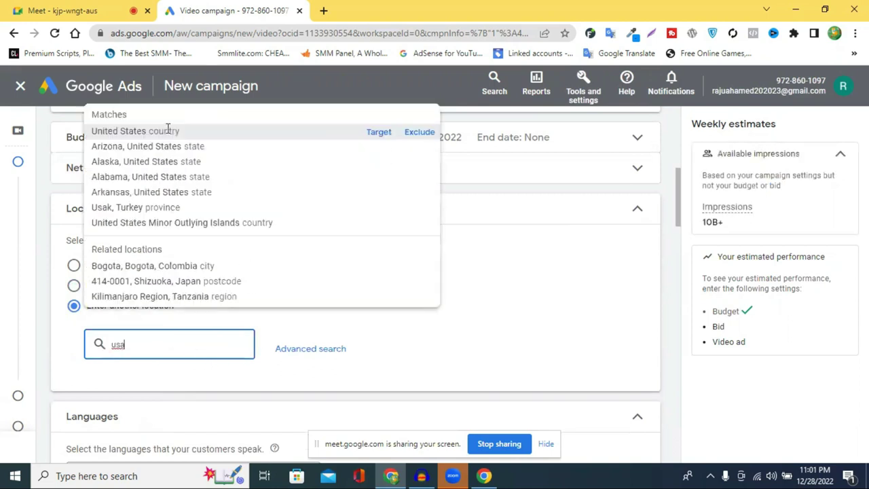
click(168, 131)
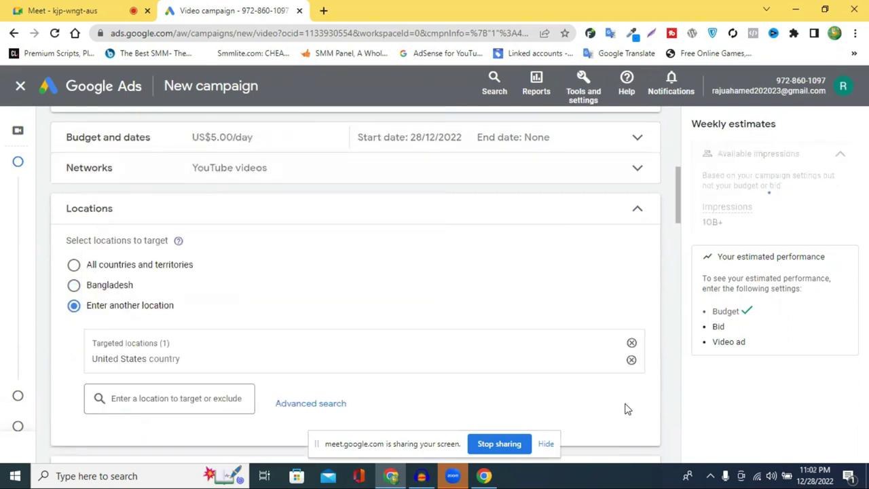
click(632, 345)
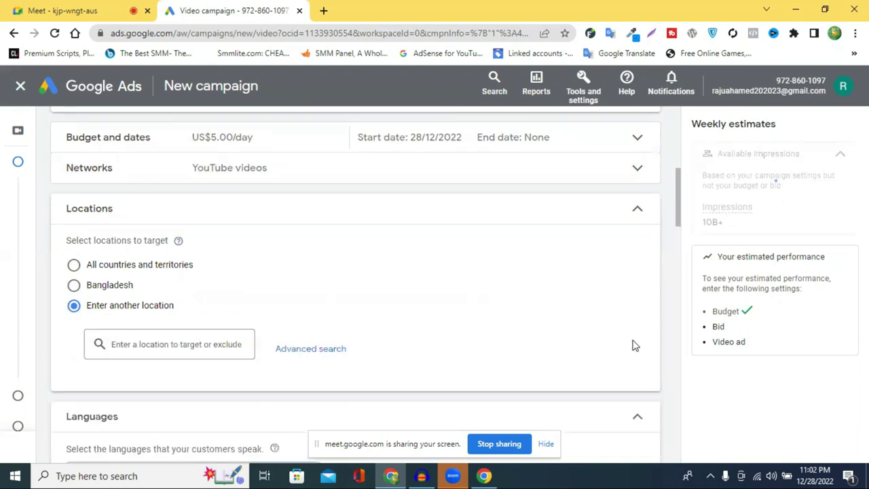
click(111, 288)
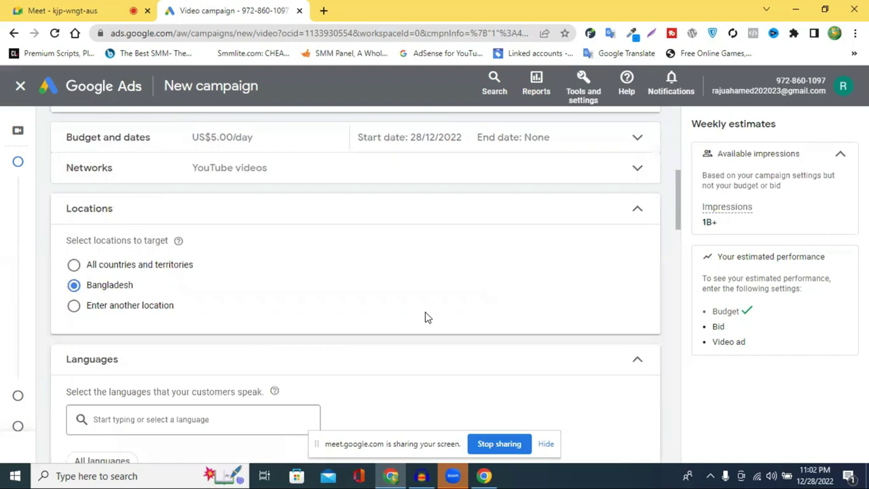
Add Bengali and English as the languages that customers speak
scroll(425, 318, down, 2)
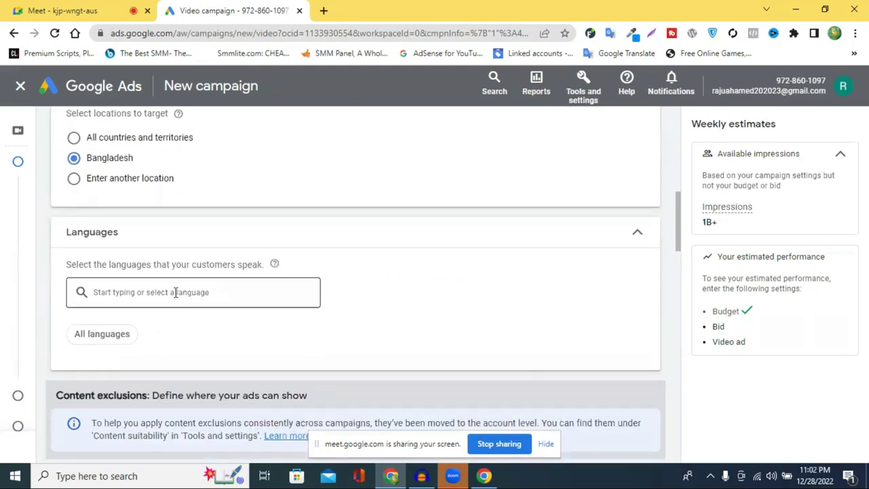
click(175, 292)
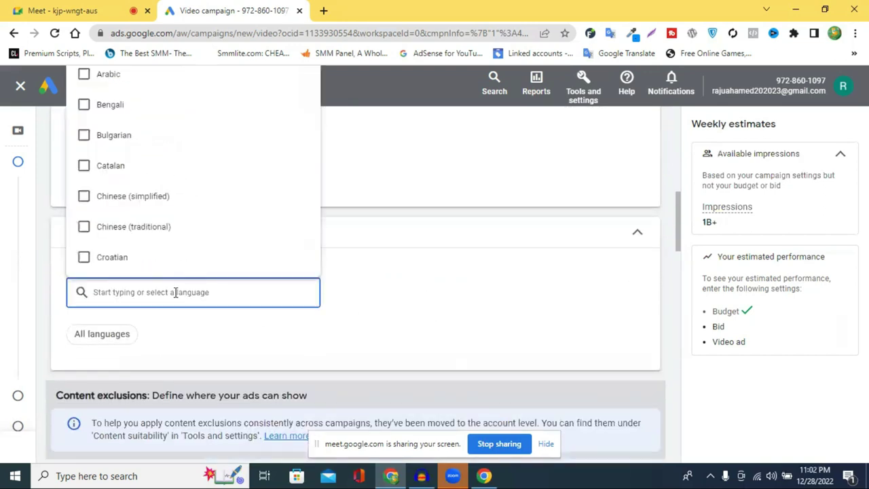
click(114, 107)
click(120, 292)
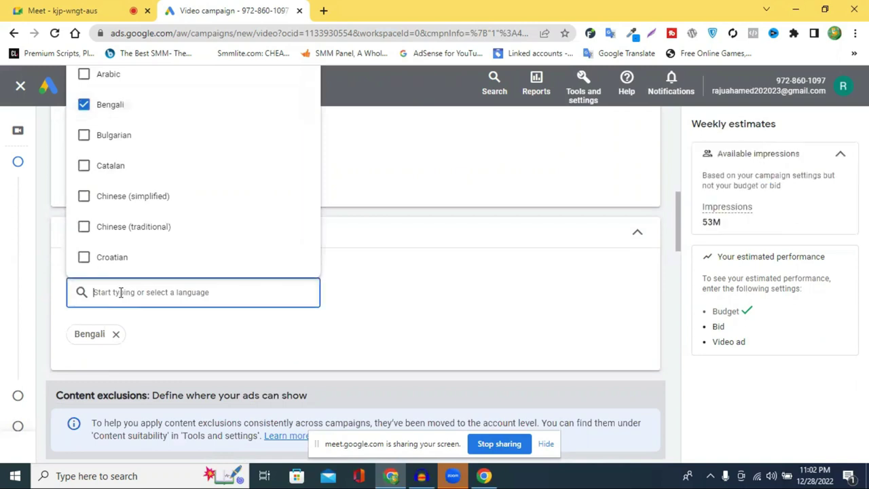
text(e)
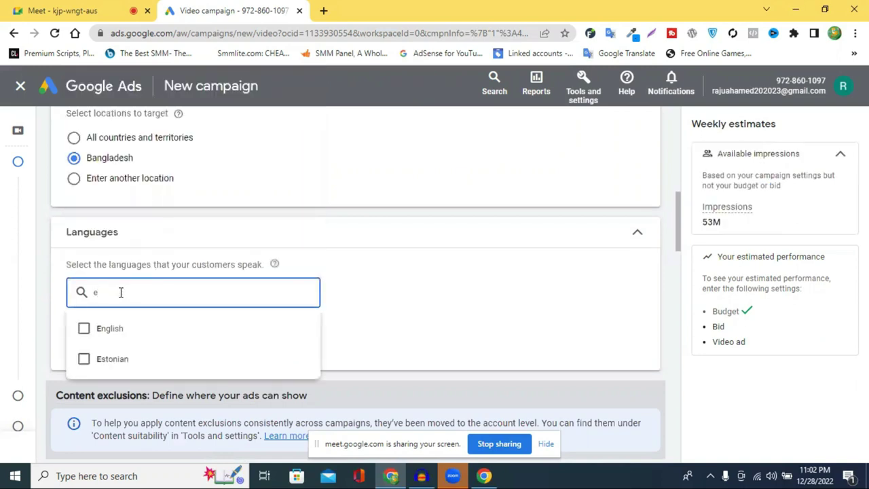
click(117, 333)
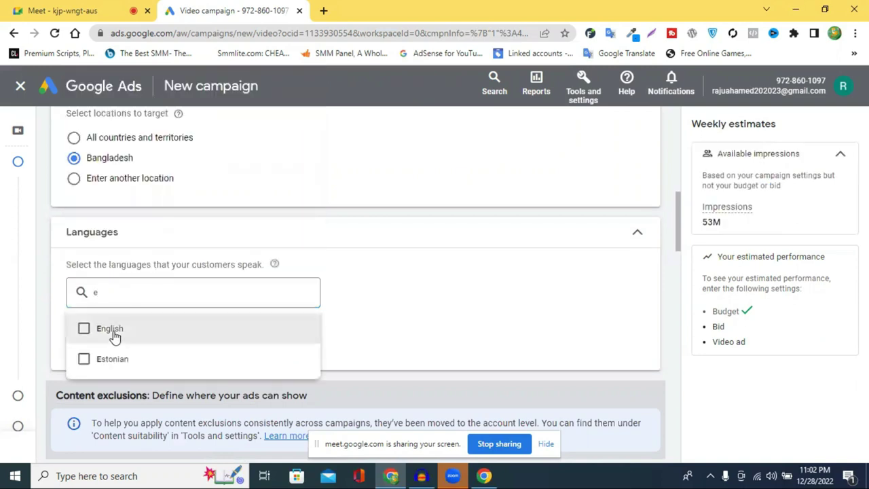
click(467, 325)
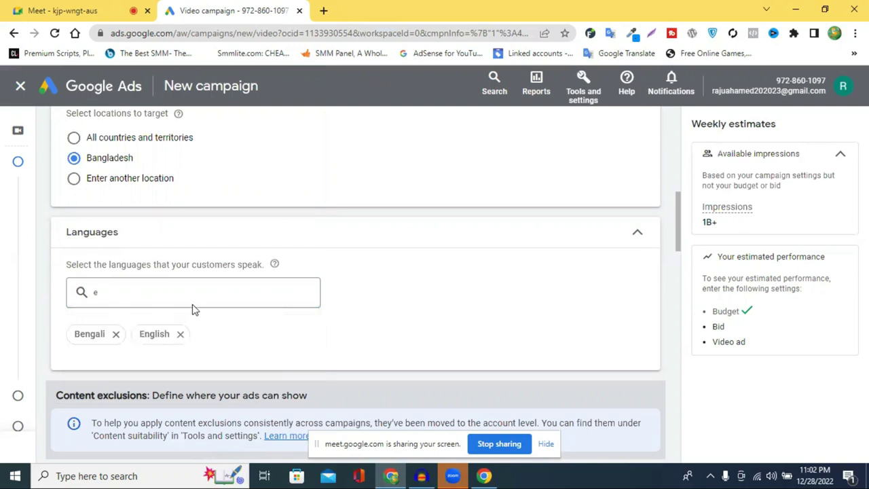
click(109, 293)
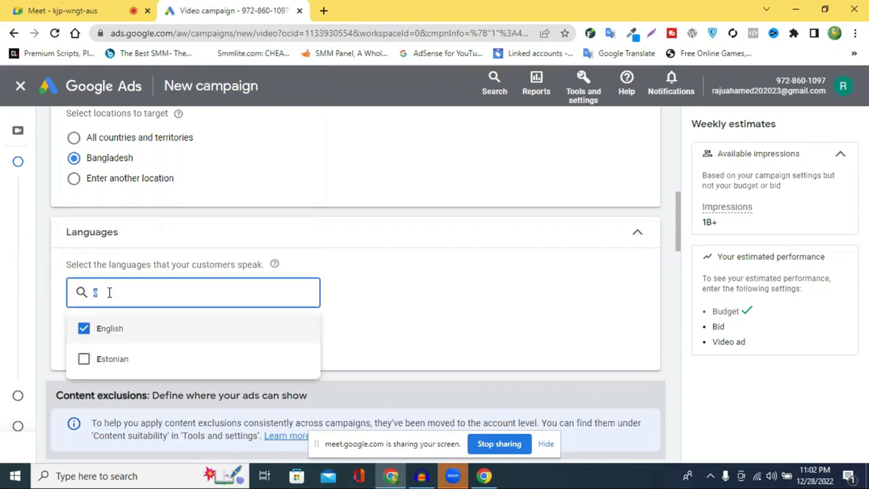
key(BackSpace)
click(407, 323)
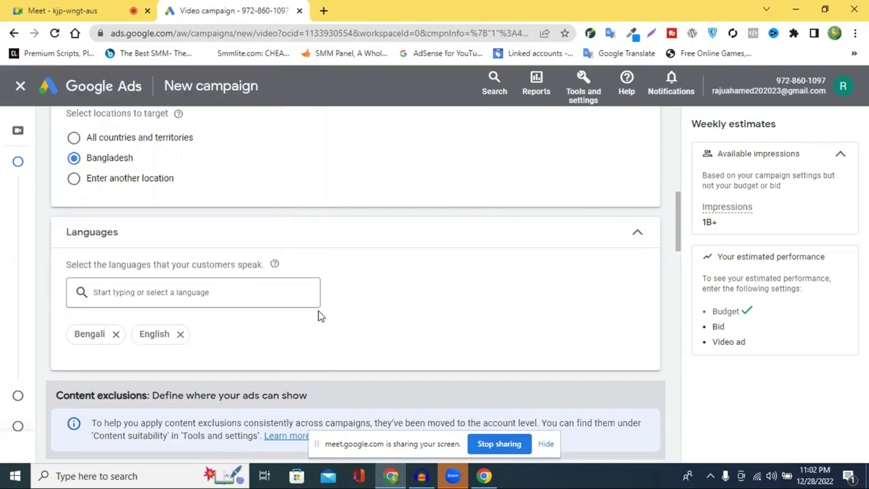
View the Related videos settings and the dialog for adding videos, and close it without adding any
scroll(369, 290, down, 2)
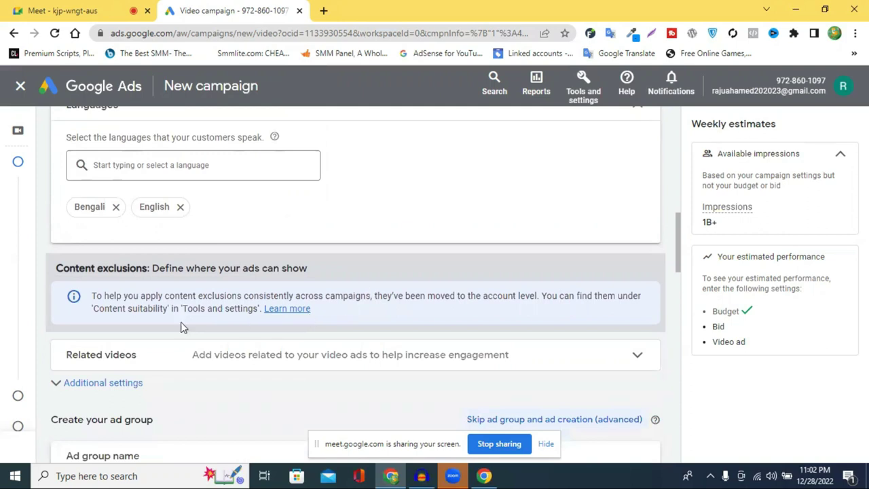
click(617, 367)
scroll(536, 306, down, 3)
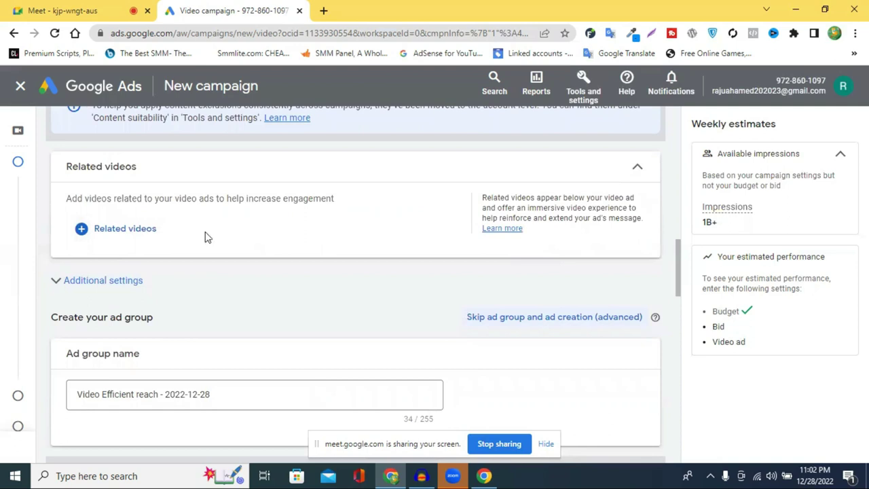
click(109, 236)
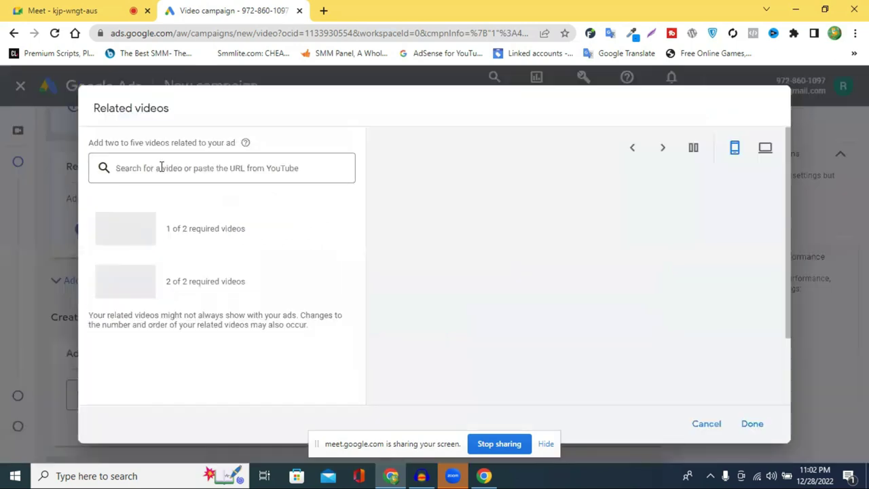
click(158, 167)
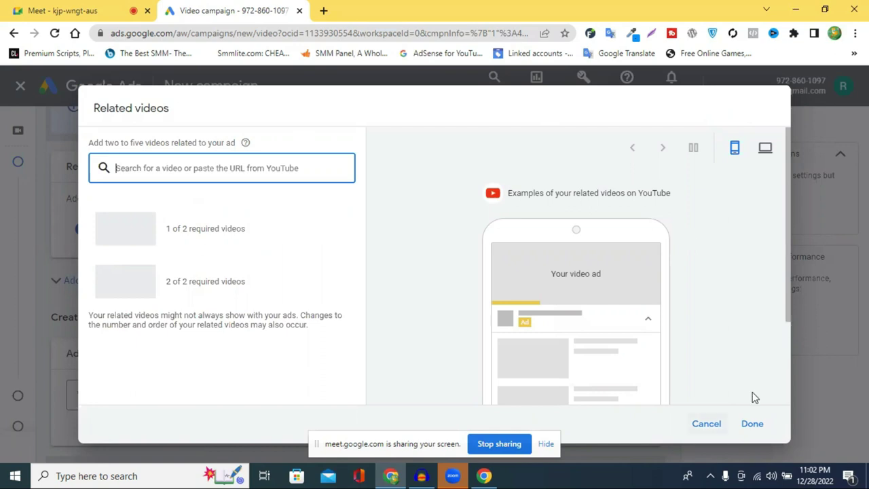
key(Escape)
Rename the ad group as "freelancer ads camp- 2022-12-28"
scroll(192, 269, down, 1)
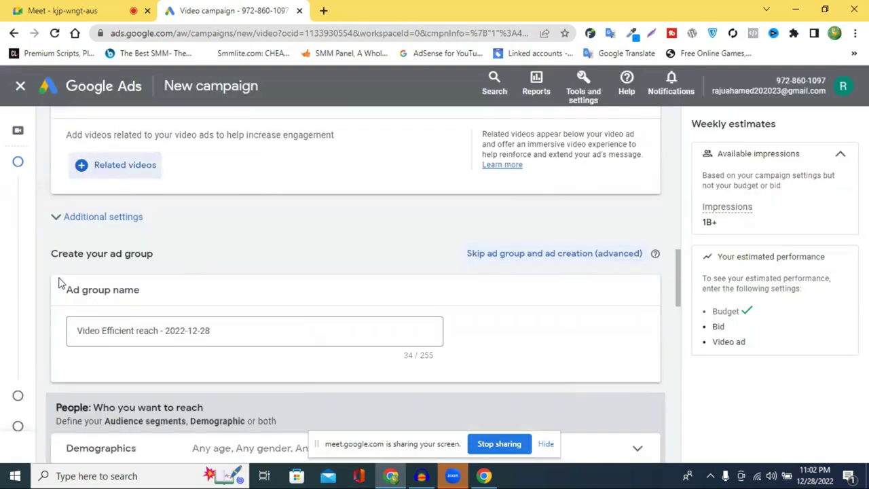
scroll(234, 329, down, 1)
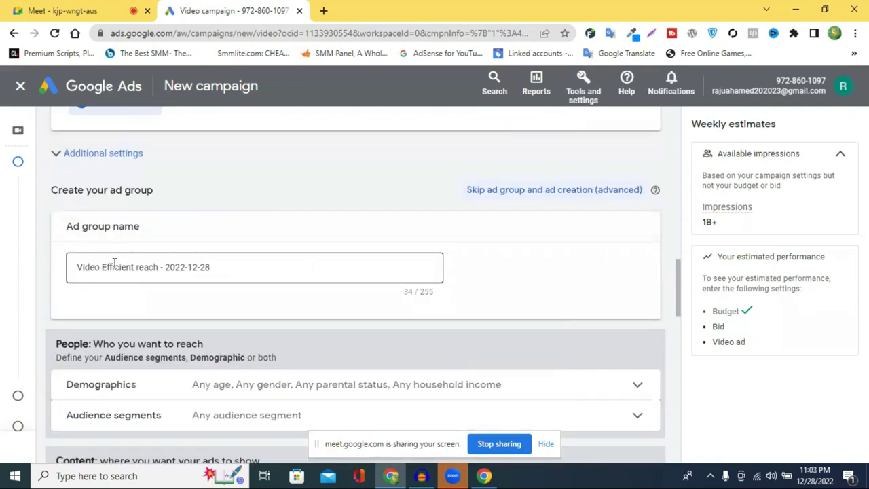
double_click(114, 267)
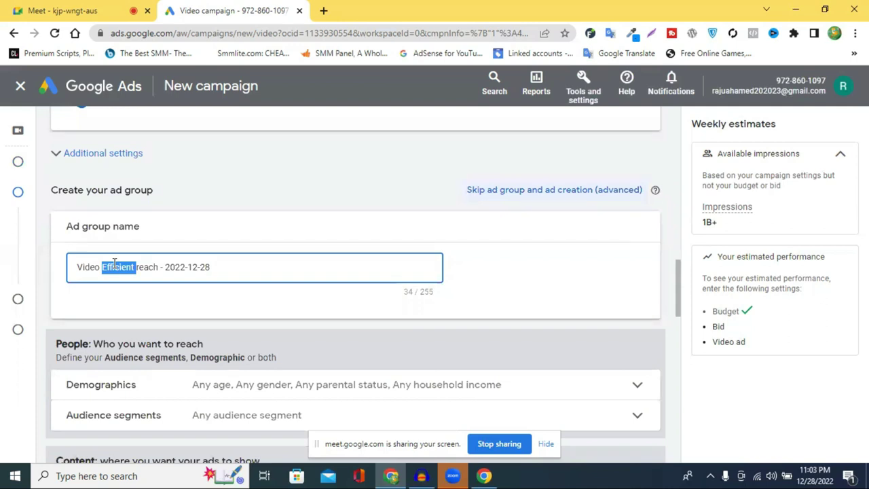
key(BackSpace)
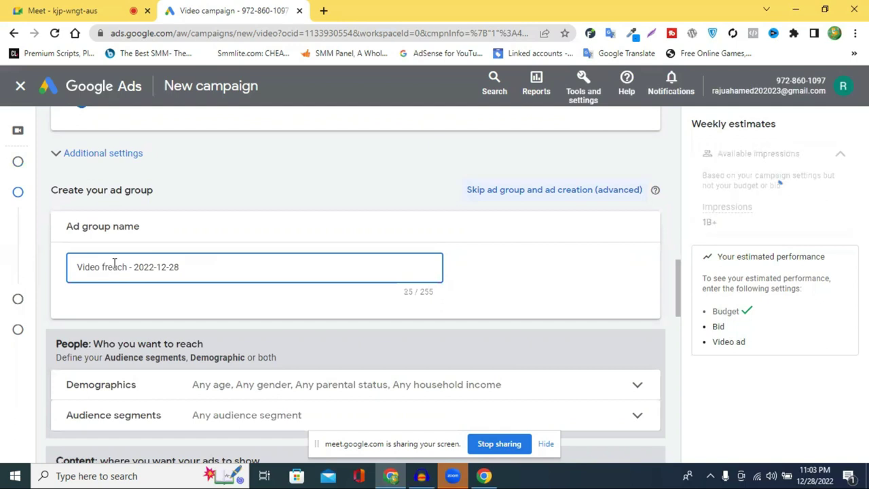
key(BackSpace)
key(BackSpace)
key(BackSpace)
key(BackSpace)
key(BackSpace)
key(BackSpace)
key(BackSpace)
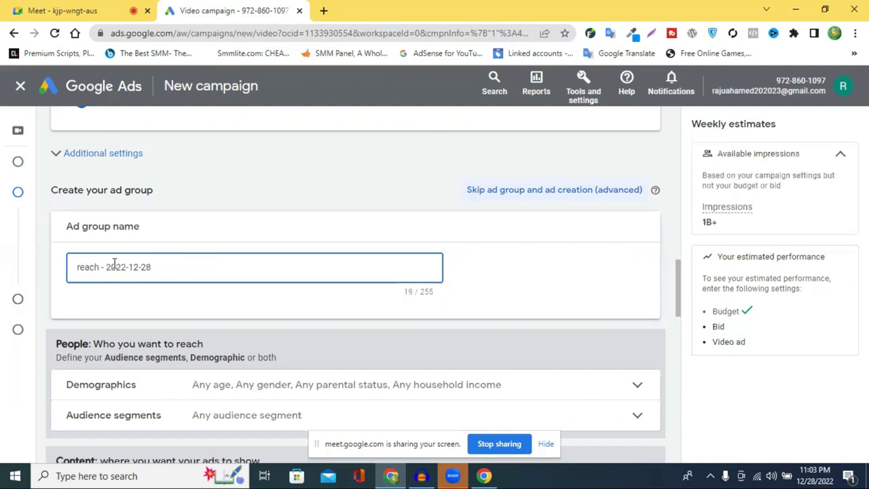
text(free)
key(BackSpace)
text(lancer )
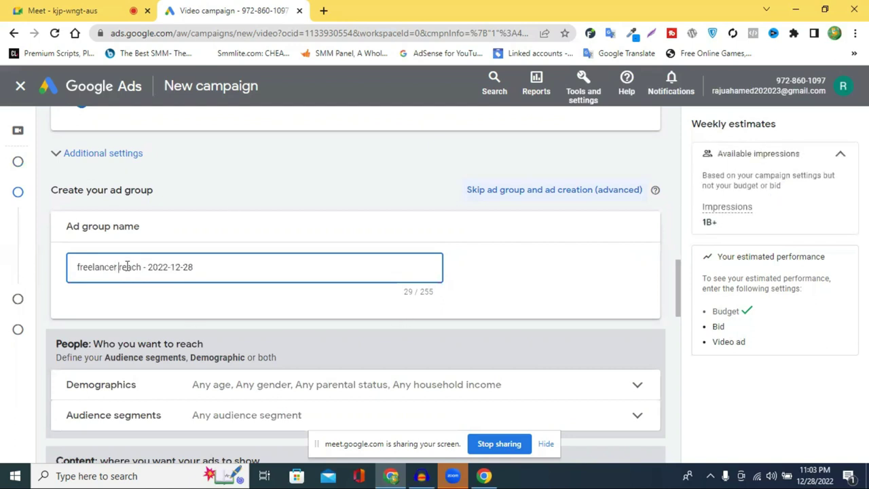
text(ads)
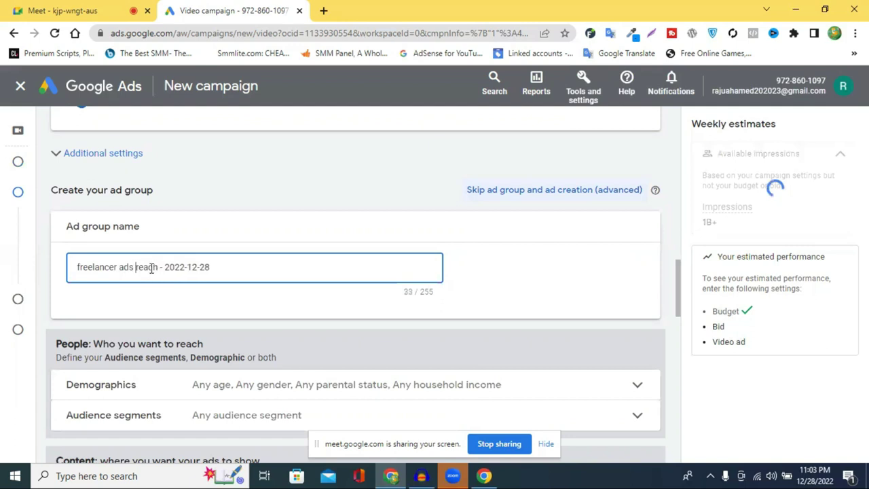
double_click(151, 268)
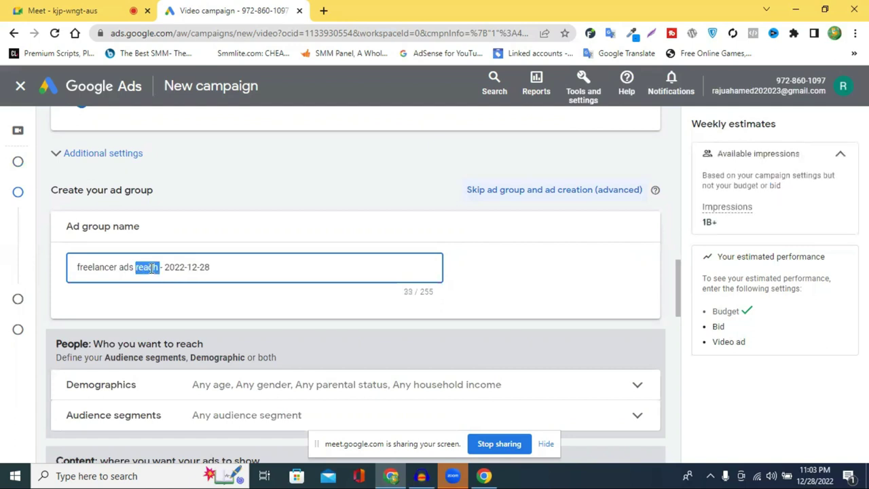
text(camp)
click(555, 315)
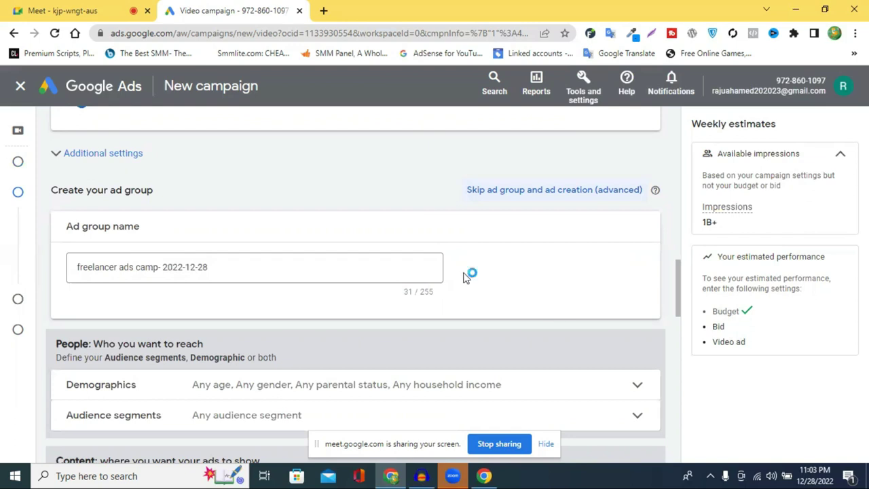
Exclude the age groups 55 - 64, 65+ and Unknown from the ad group's demographic targeting
scroll(149, 333, down, 1)
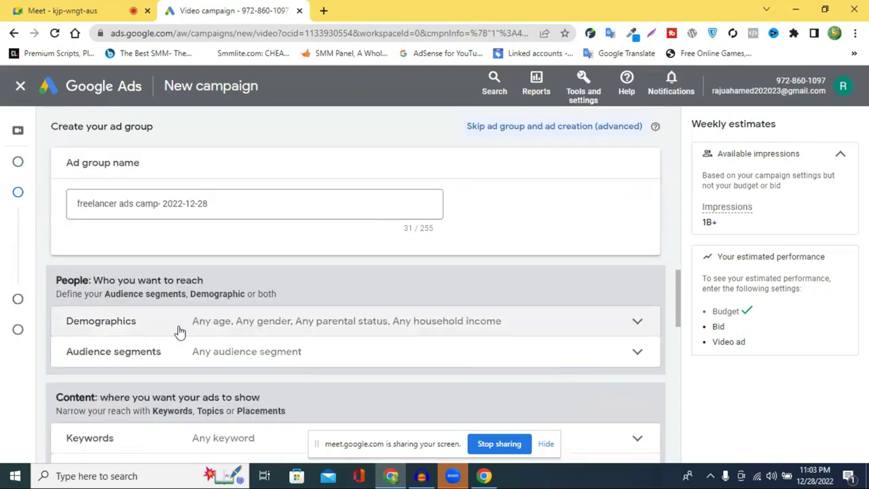
click(251, 327)
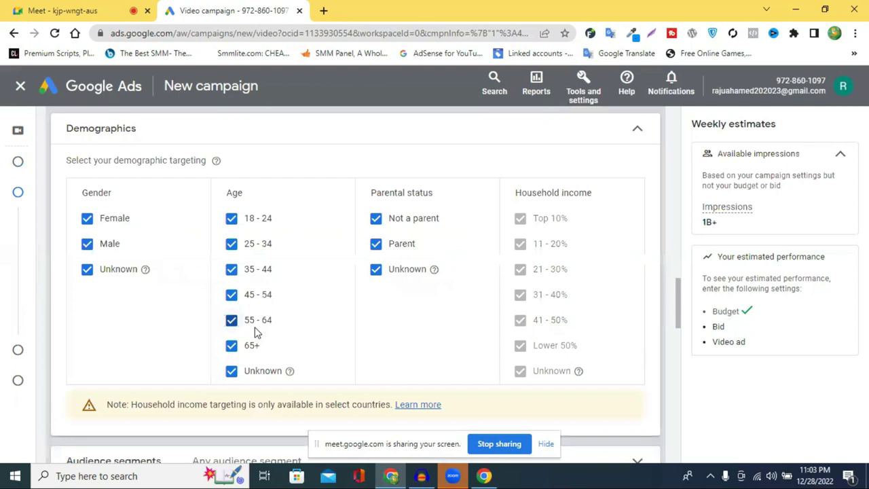
scroll(258, 333, down, 1)
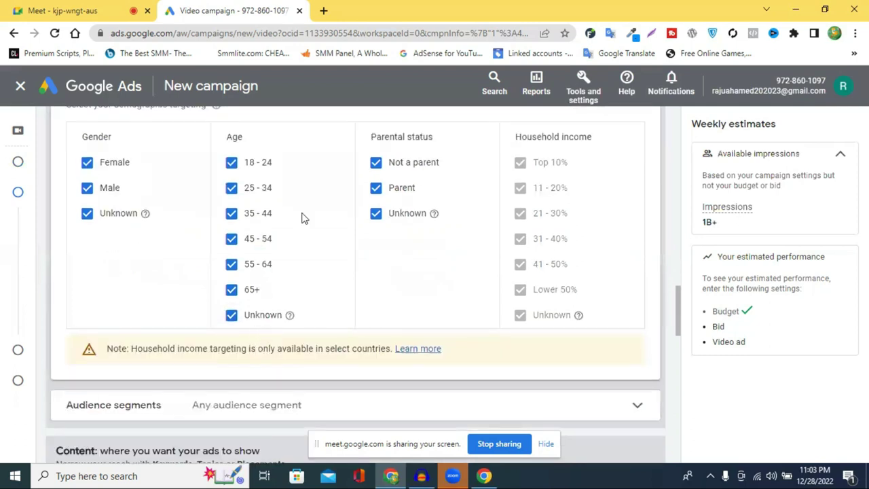
click(325, 11)
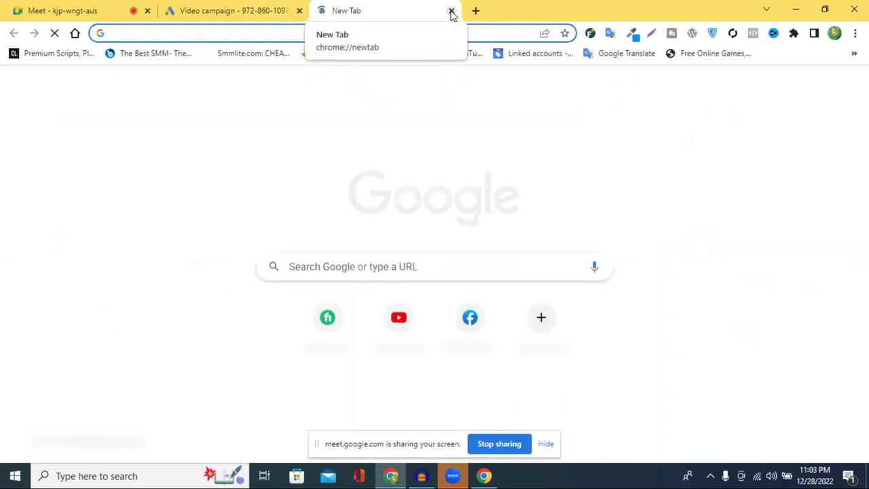
key(ctrl+w)
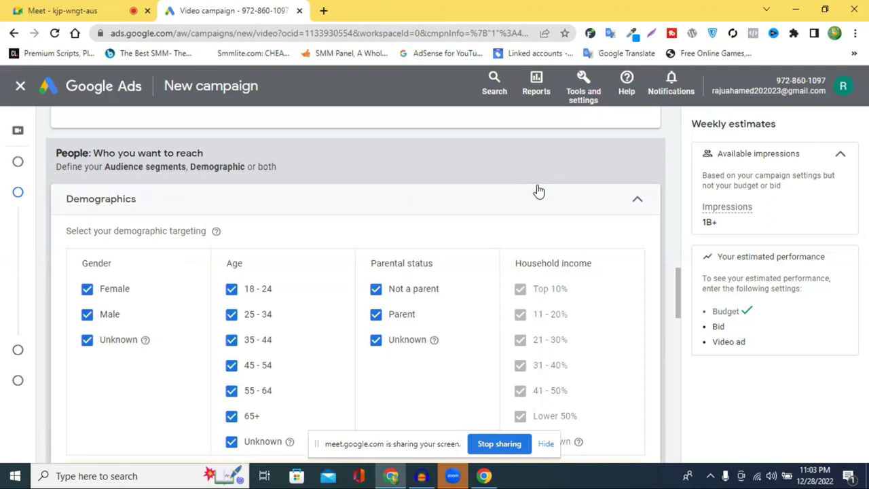
scroll(459, 244, down, 1)
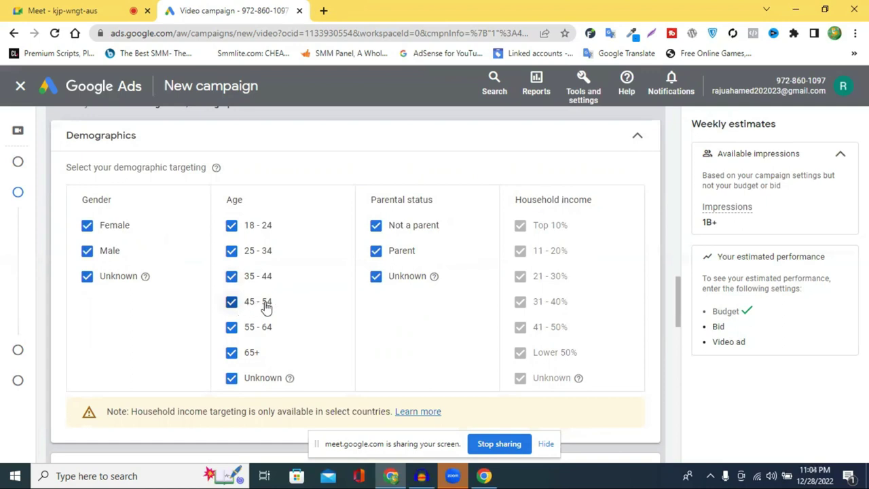
click(231, 327)
click(231, 352)
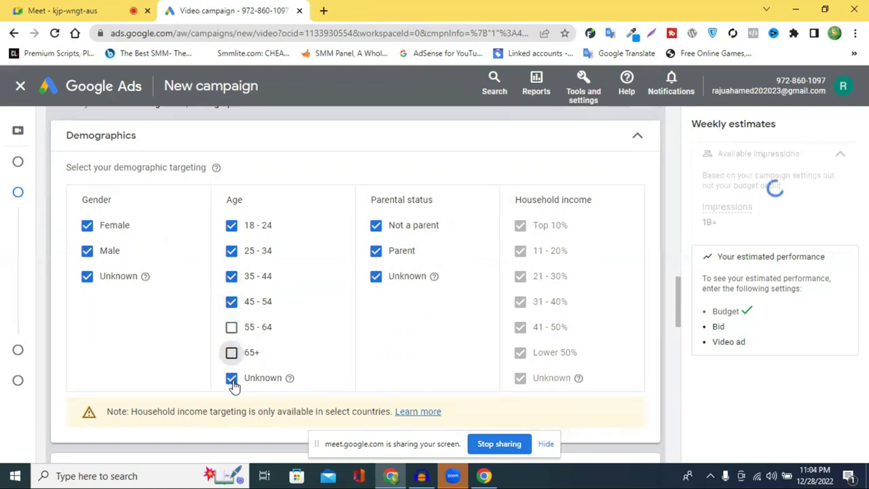
click(232, 378)
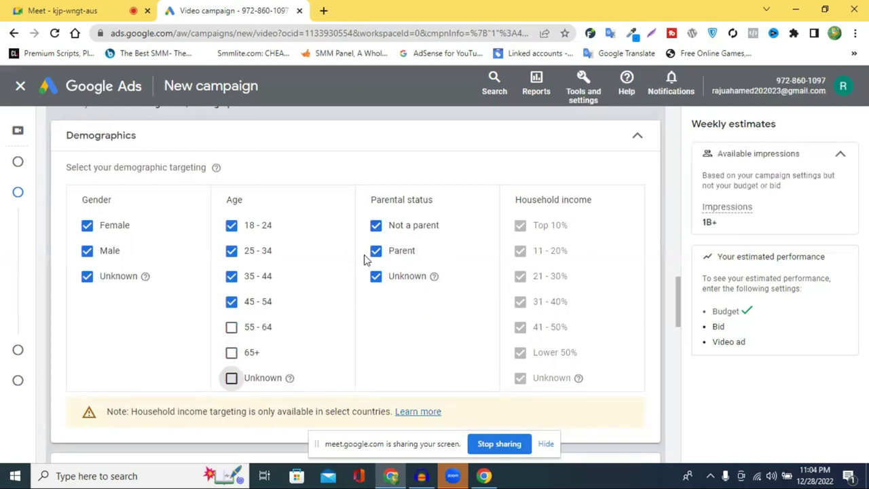
Include the Unknown age group again, and try excluding the Male gender before restoring it
scroll(294, 275, down, 3)
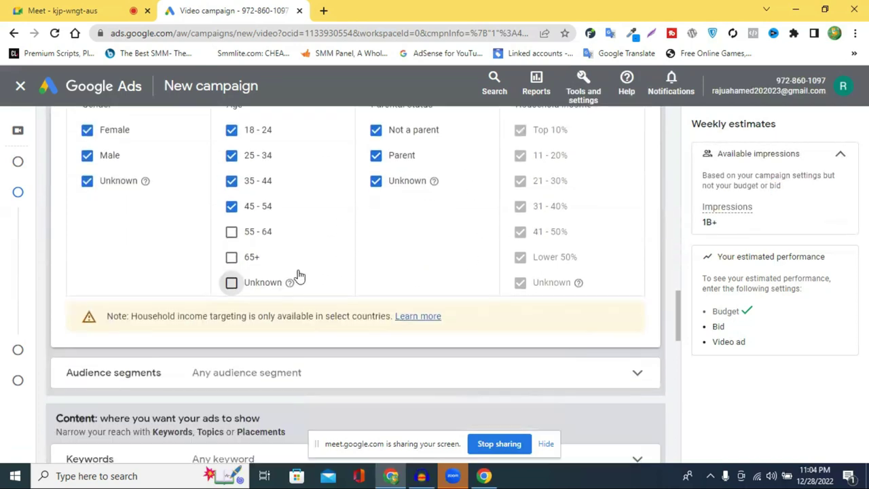
scroll(543, 290, up, 3)
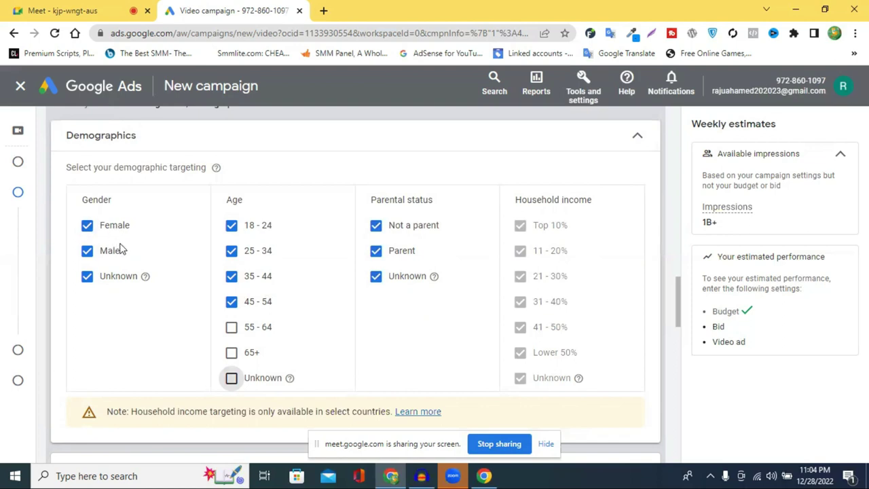
click(232, 379)
click(88, 251)
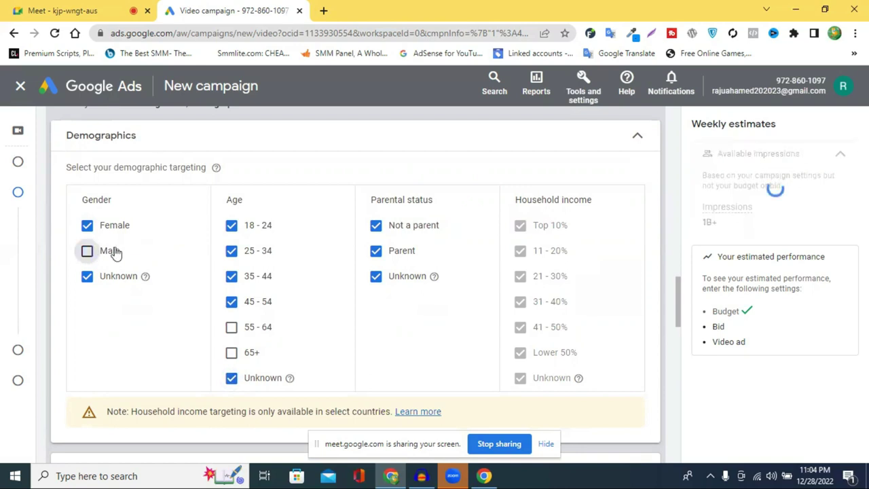
click(88, 251)
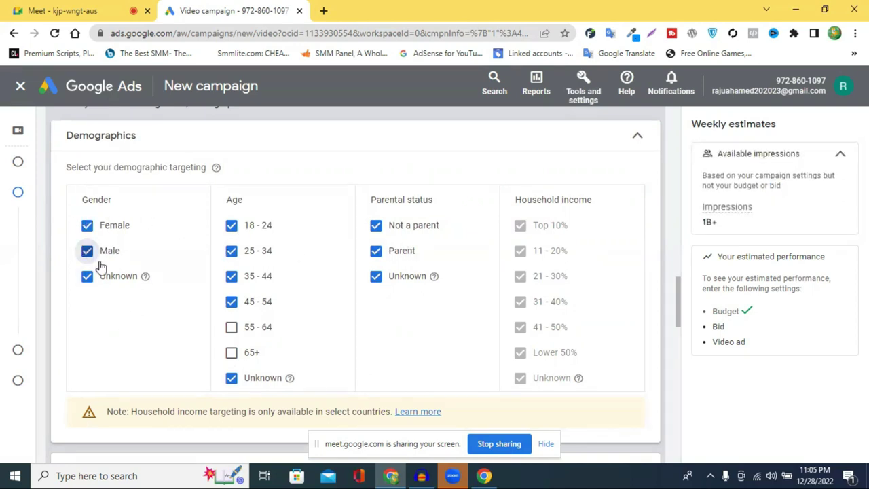
Look through the audience segment categories and the content targeting sections without selecting any segment
scroll(487, 261, down, 3)
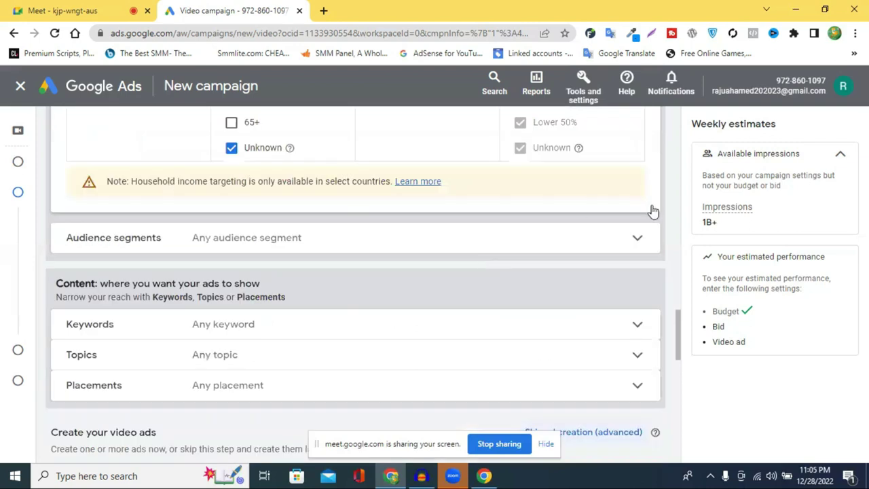
scroll(619, 221, down, 1)
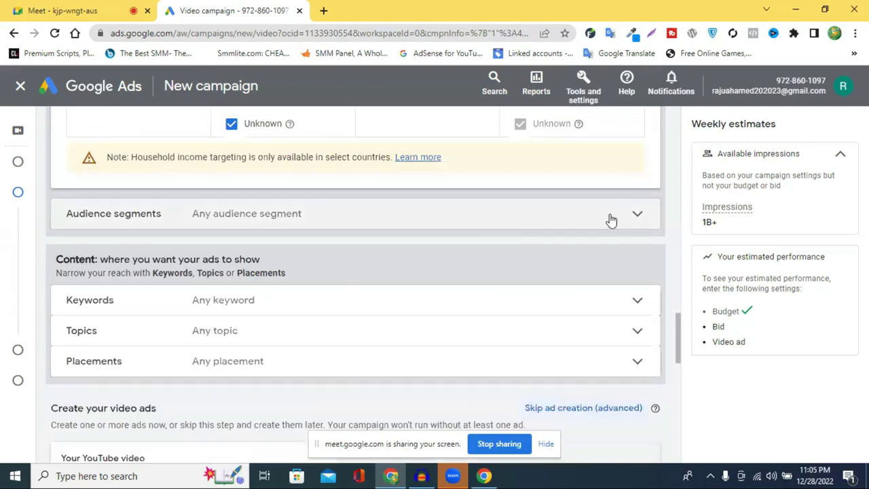
click(609, 220)
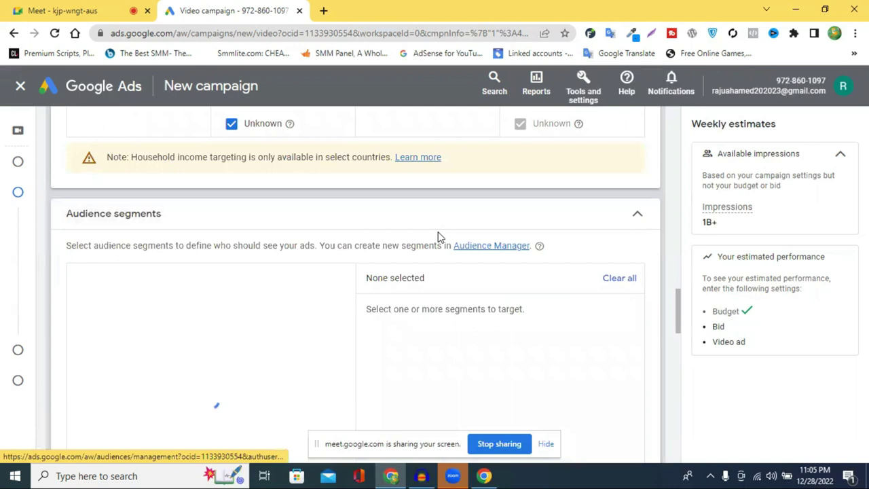
click(157, 217)
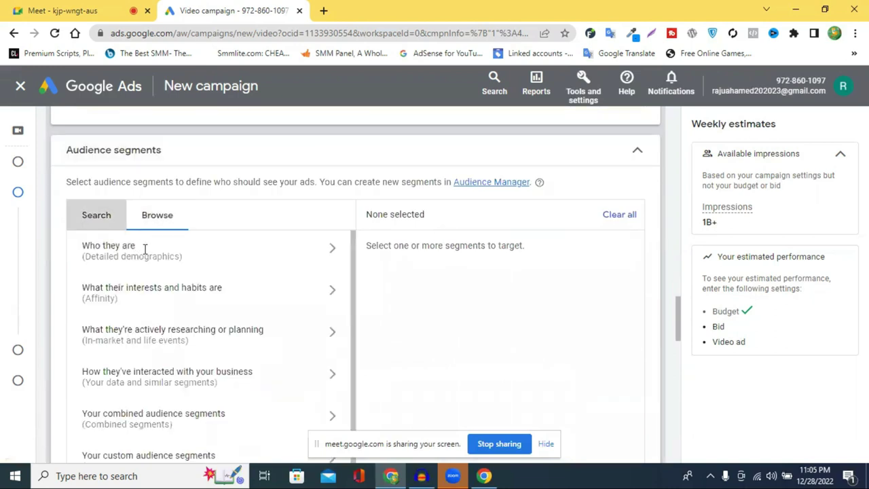
click(638, 154)
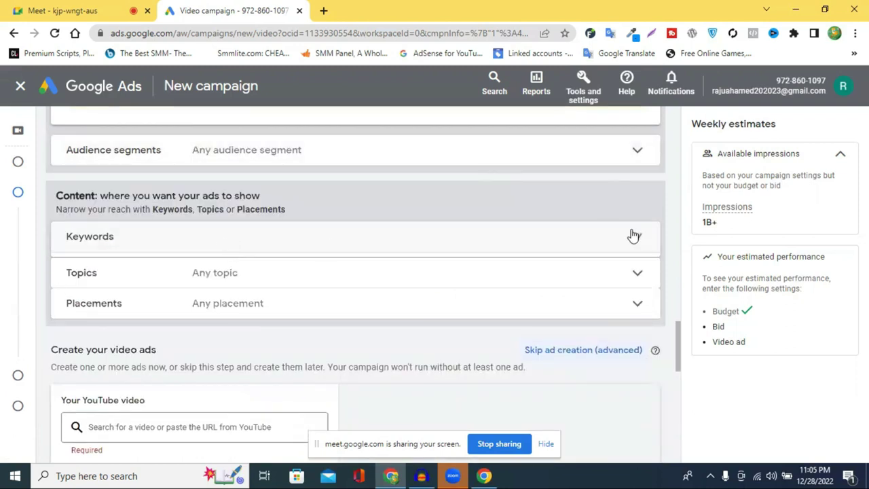
click(633, 236)
click(633, 236)
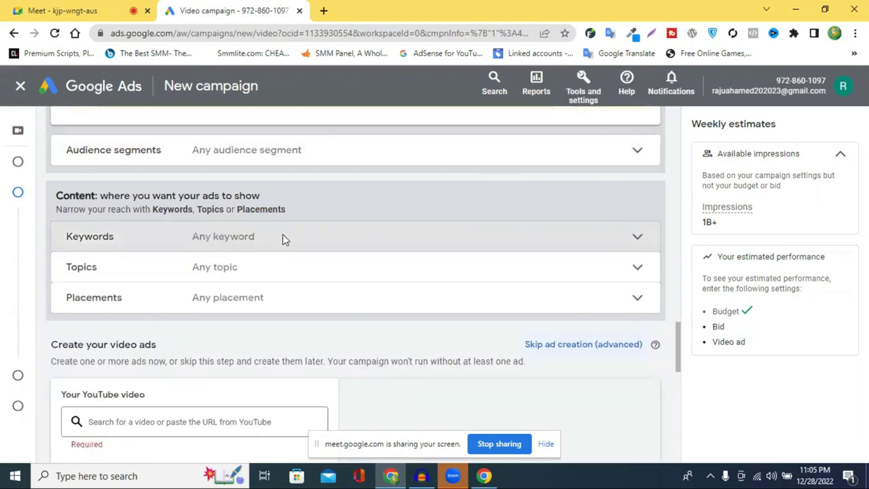
scroll(283, 235, up, 1)
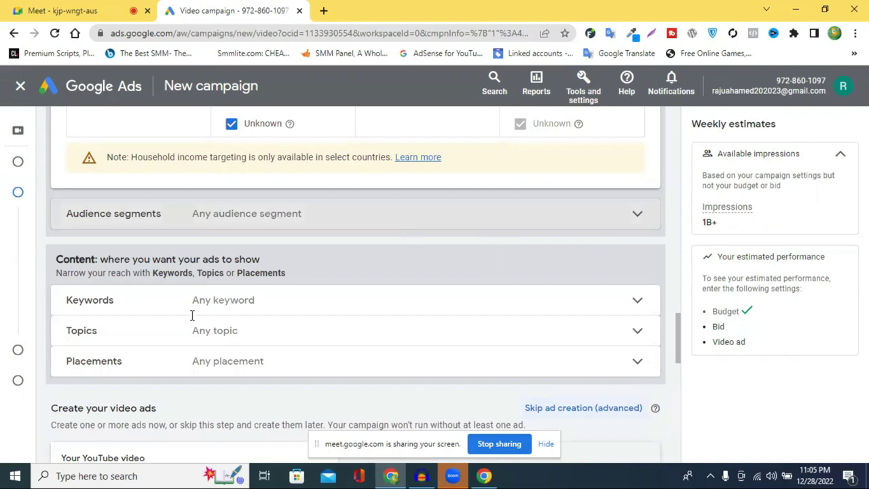
click(163, 214)
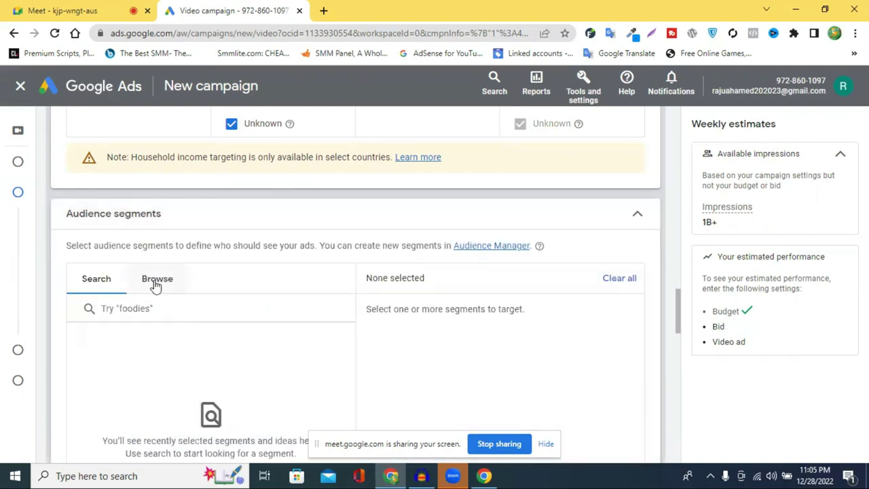
click(638, 221)
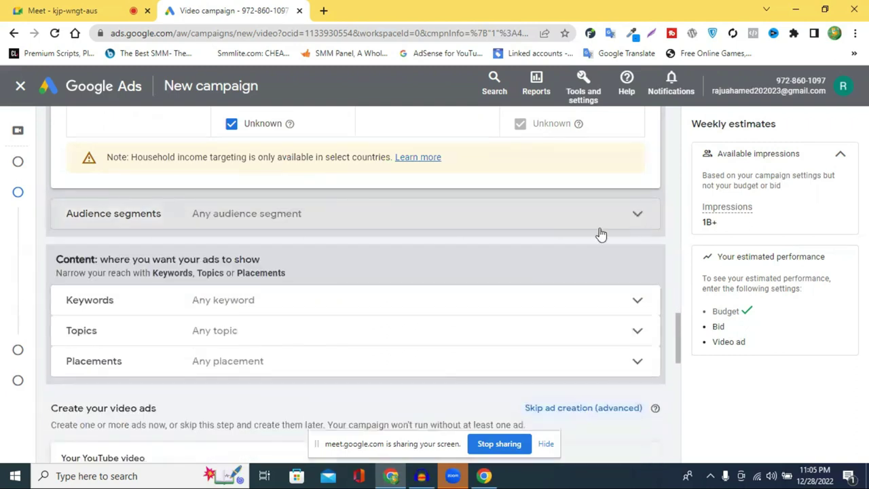
Open the ad group's Keywords settings and activate the related website entry for keyword ideas
click(242, 305)
scroll(373, 336, down, 1)
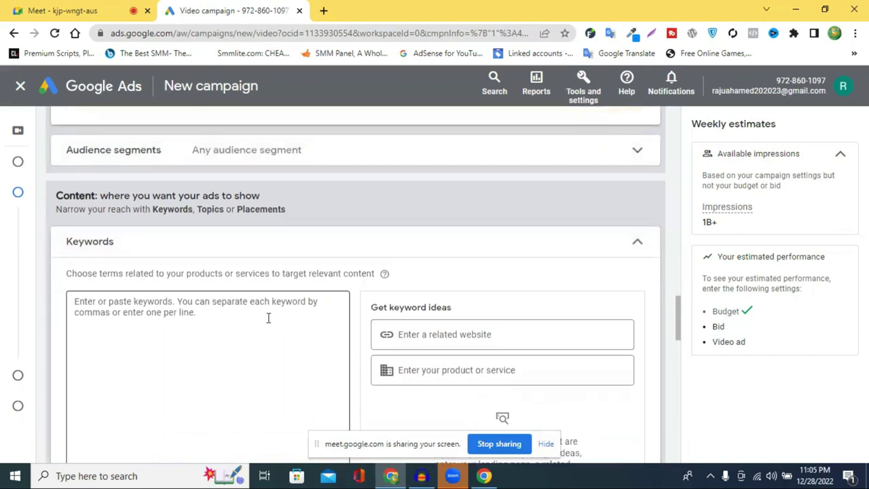
click(460, 336)
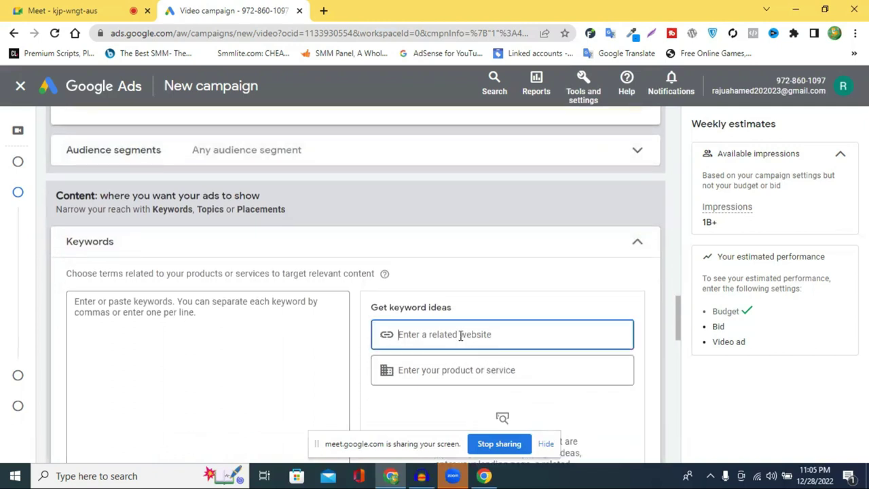
Open YouTube in a new browser tab and go to the signed-in account's own channel page
click(324, 11)
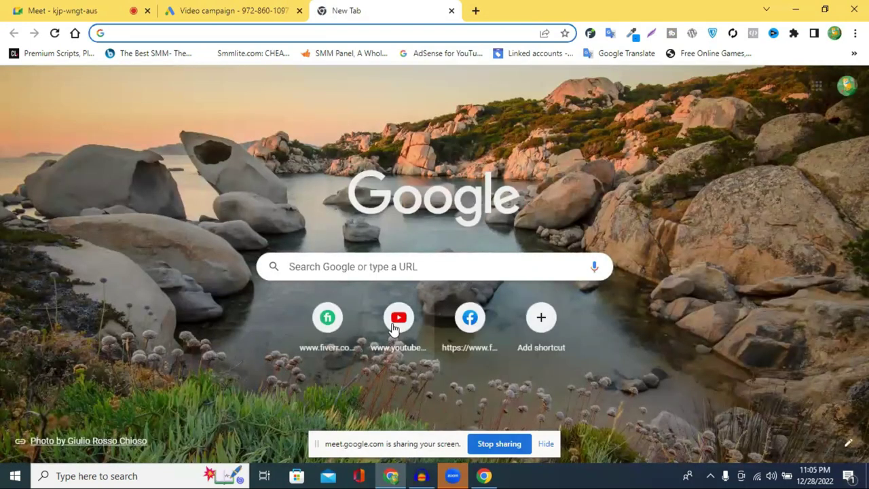
click(398, 318)
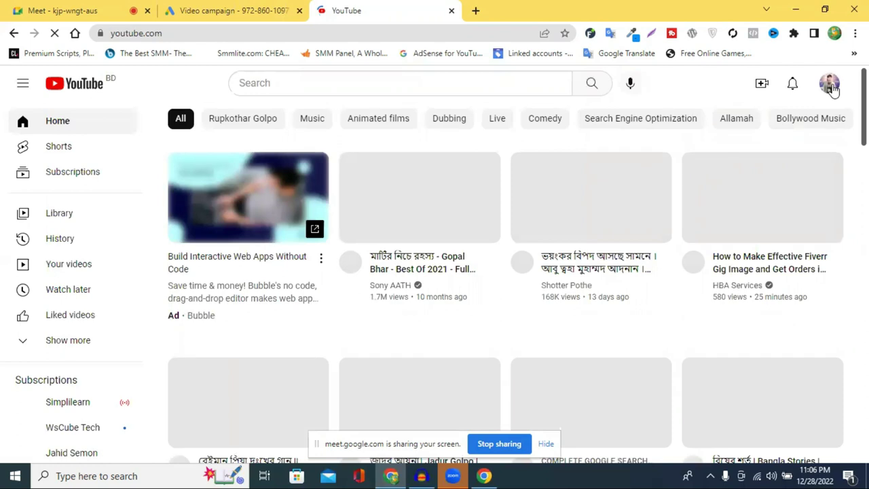
click(830, 84)
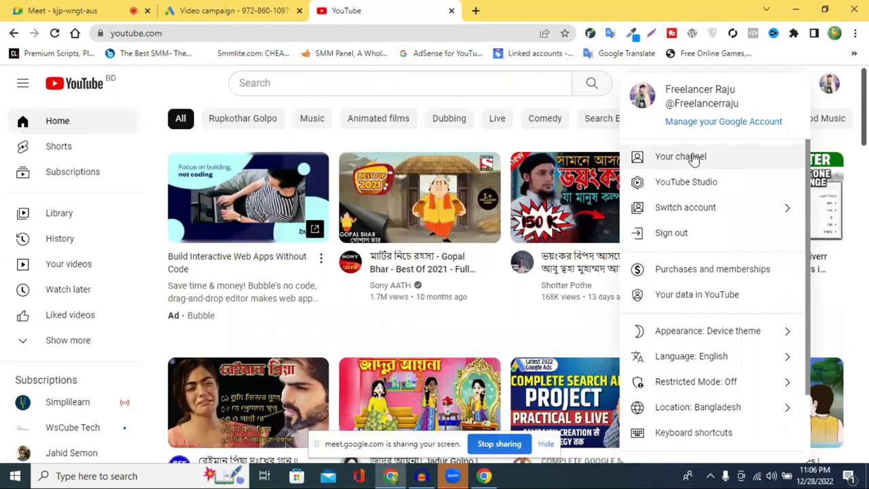
key(Escape)
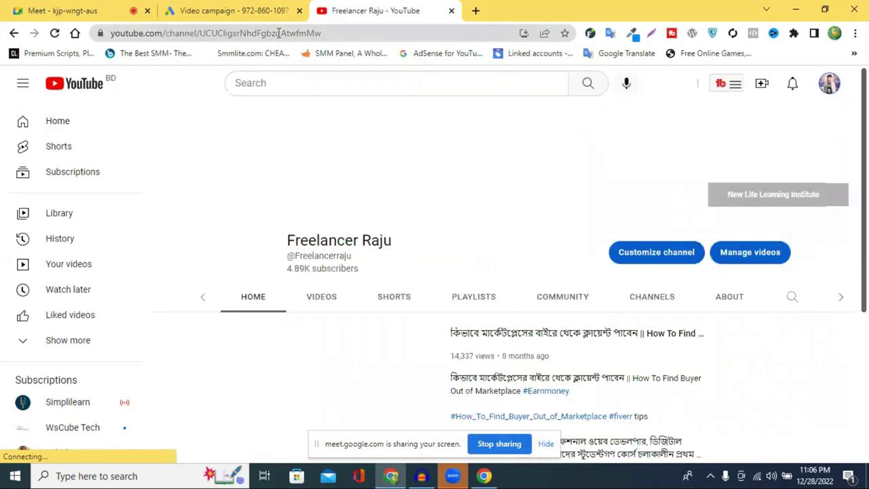
click(278, 33)
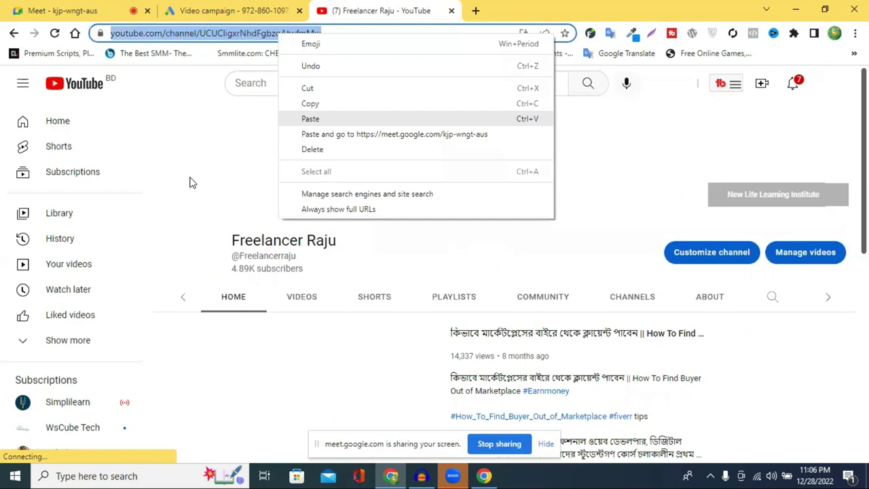
key(Escape)
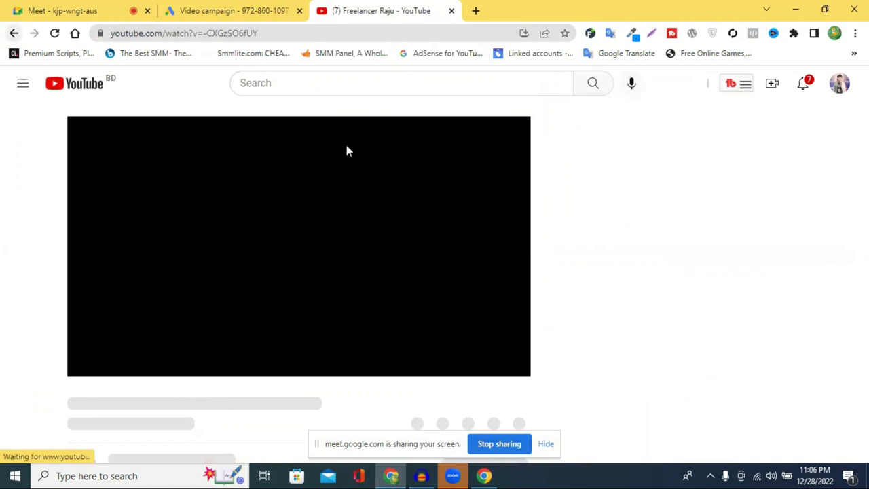
key(alt+Left)
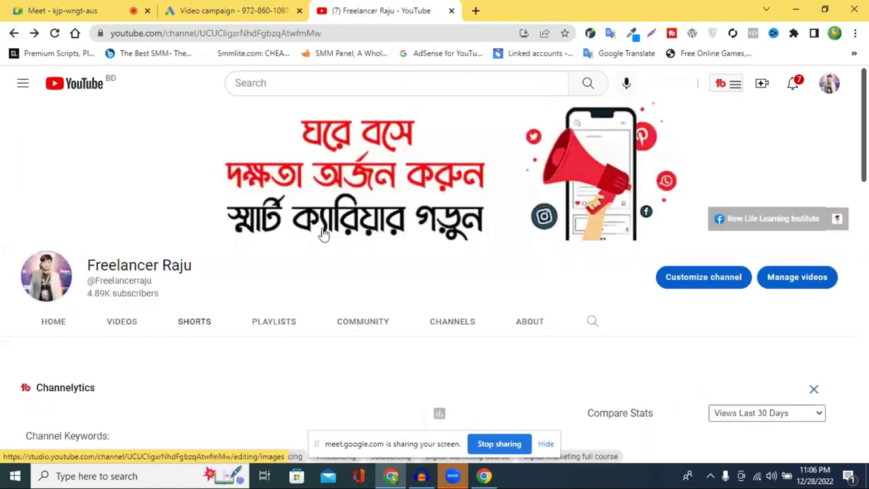
Show the channel's Videos page, copy its web address and return to the Google Ads campaign
click(121, 325)
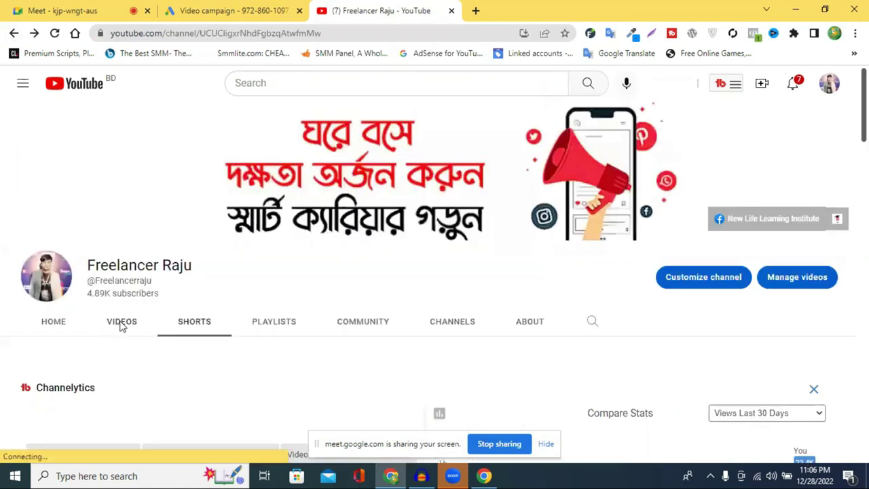
right_click(185, 32)
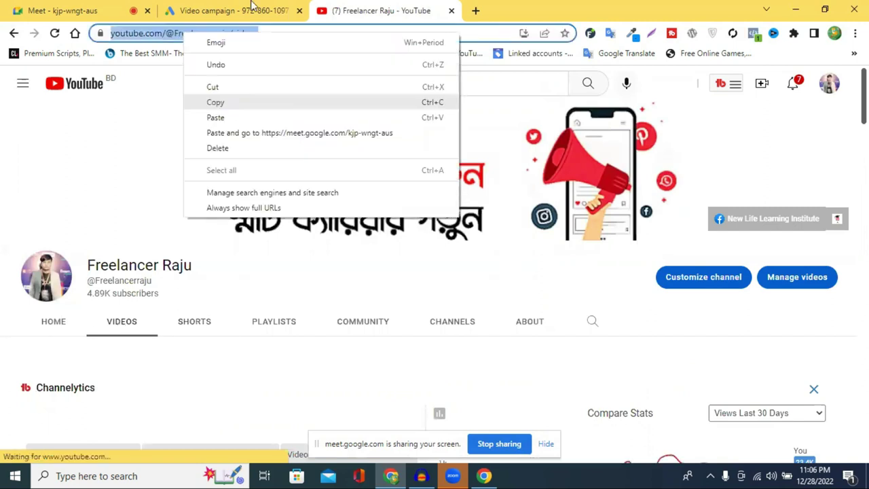
click(275, 106)
key(ctrl+shift+Tab)
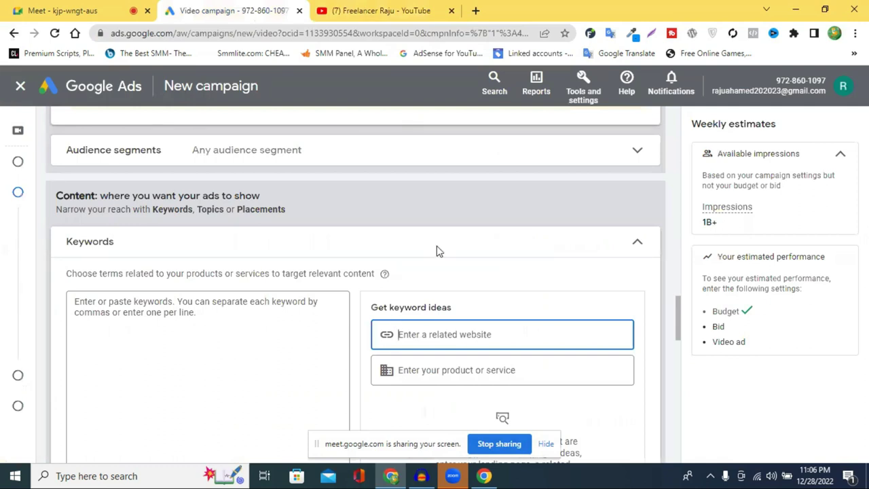
Enter the copied channel address as the related website for keyword ideas, removing its /videos ending
key(shift+F10)
key(Return)
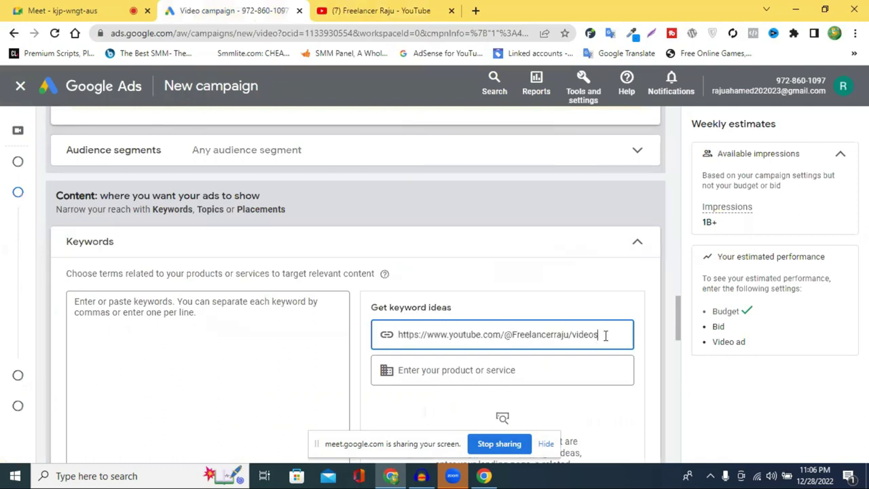
double_click(581, 334)
drag(569, 334, 567, 334)
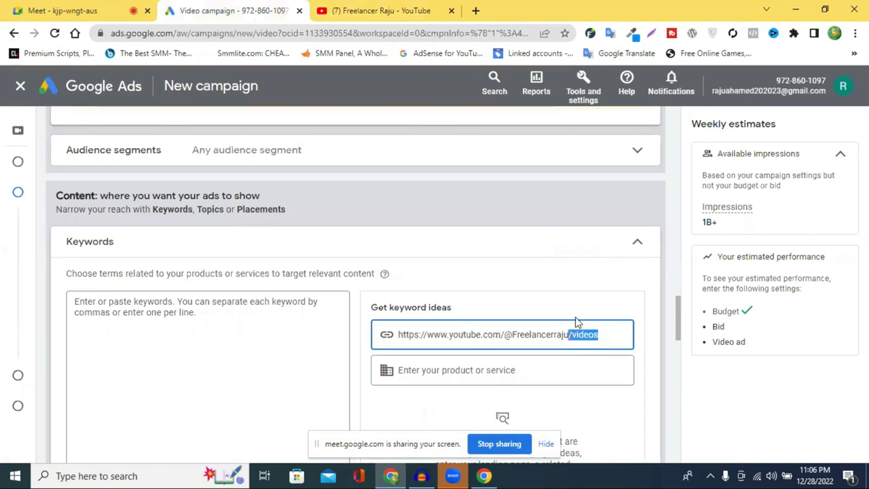
key(BackSpace)
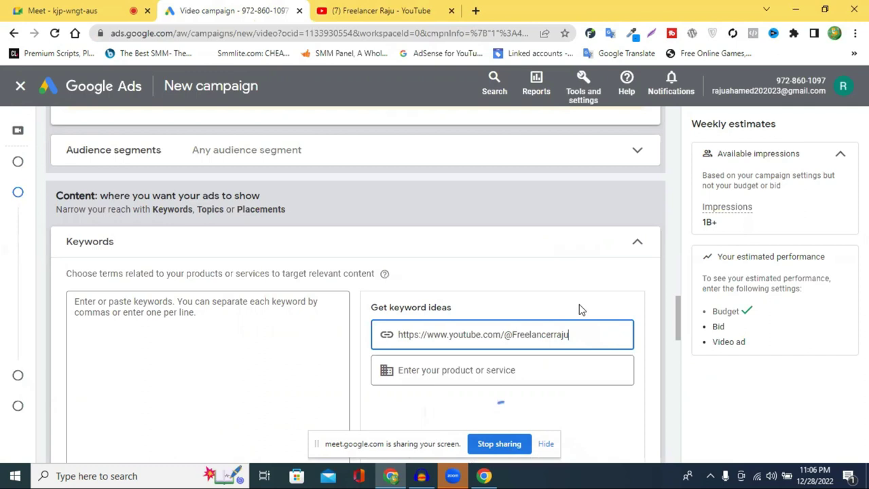
scroll(581, 310, down, 2)
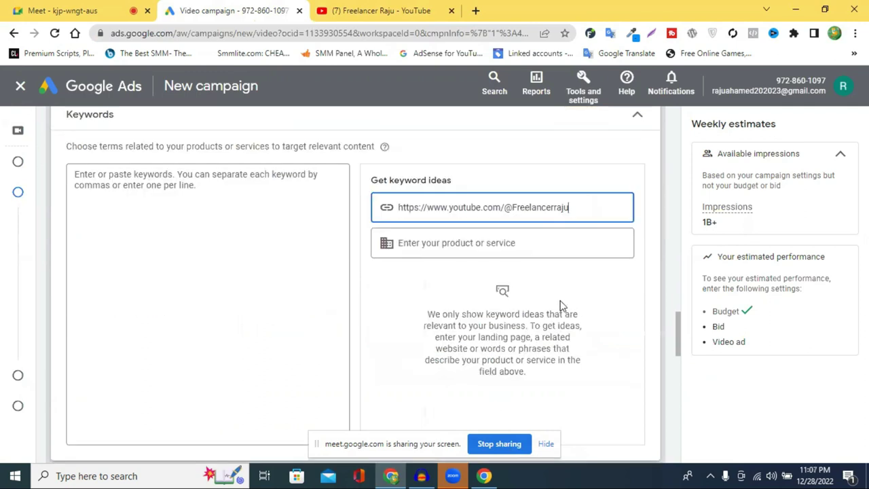
scroll(485, 283, up, 2)
scroll(485, 276, down, 1)
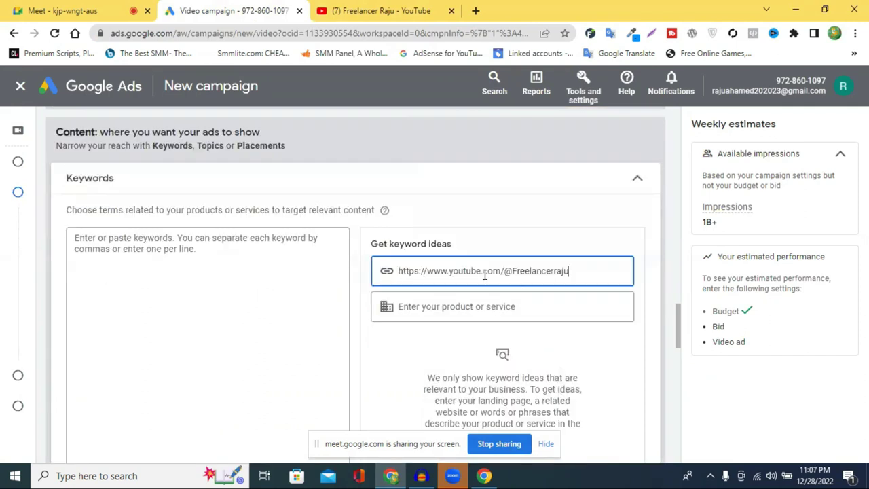
Replace the channel address in the related website entry with the word freelanching
triple_click(485, 275)
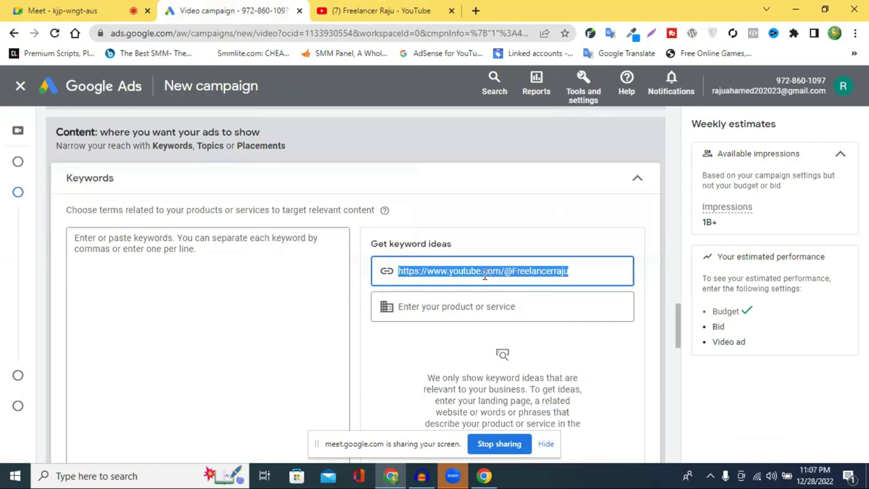
text(freela)
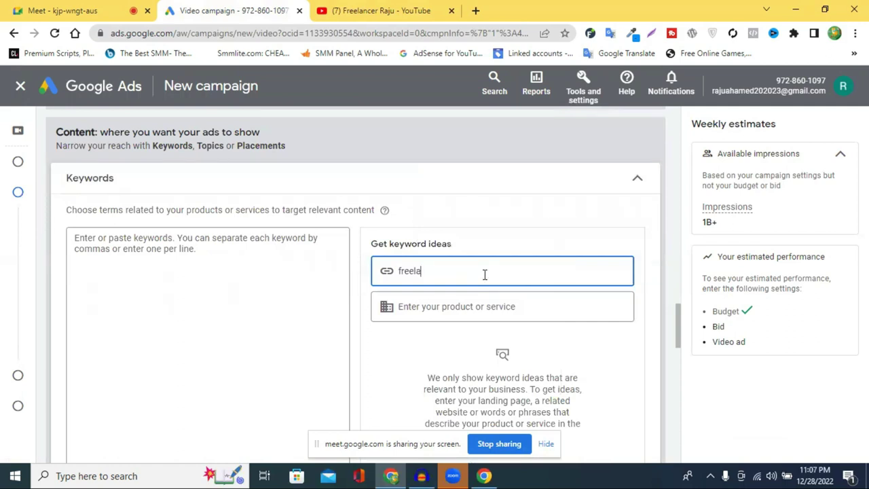
text(nching)
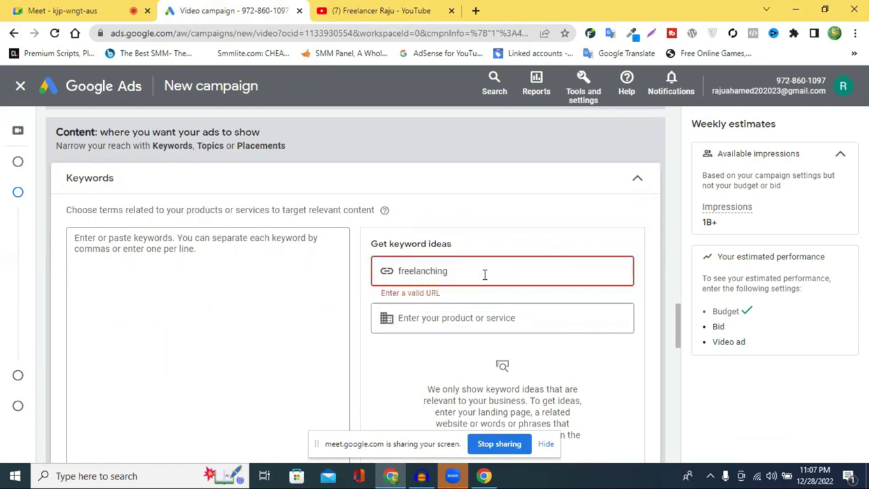
Move the word freelanching from the related website entry to the product or service entry for keyword ideas
double_click(440, 270)
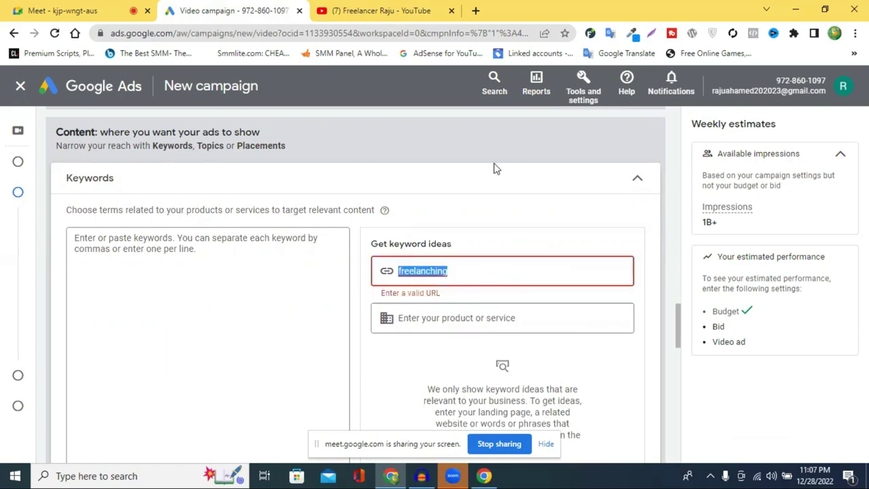
right_click(440, 272)
click(431, 288)
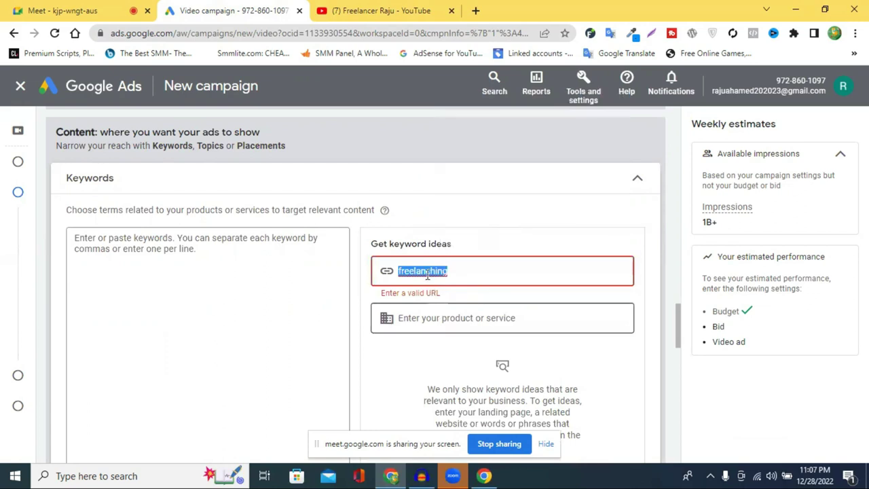
right_click(428, 276)
click(457, 193)
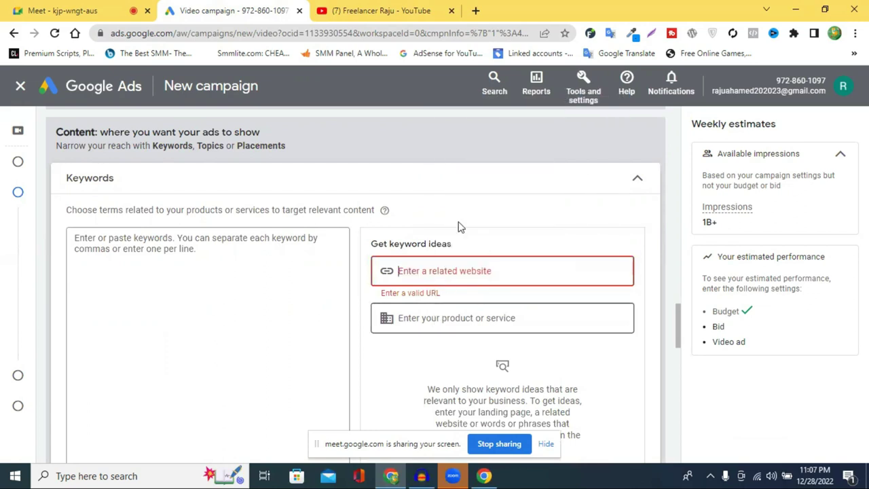
right_click(436, 314)
click(428, 303)
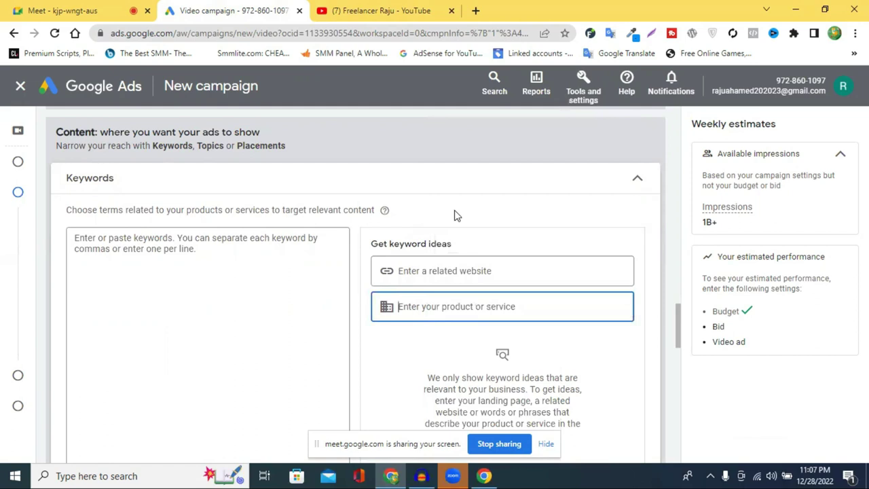
key(ctrl+v)
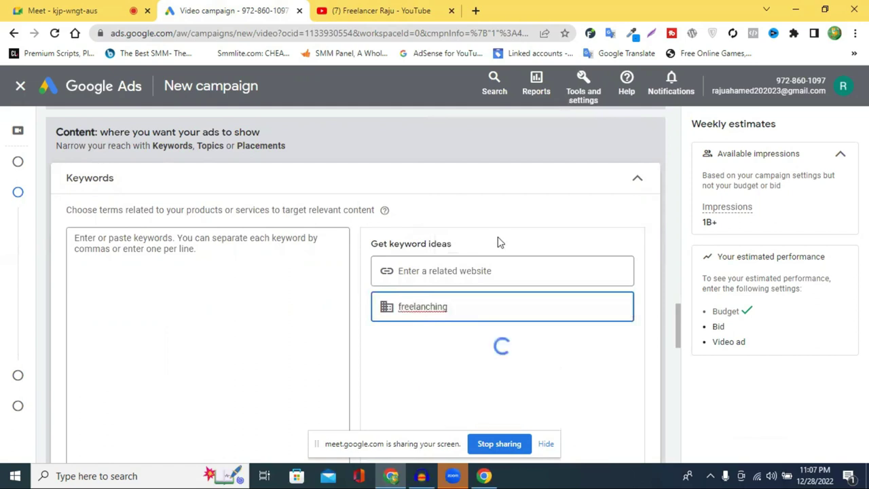
Switch to the YouTube channel and look through its Home and Videos pages for a video related to the keywords
click(144, 249)
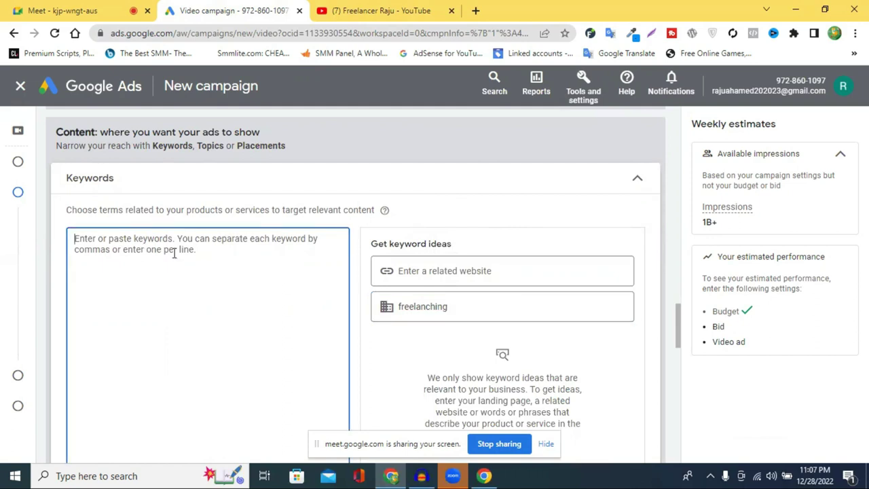
click(372, 8)
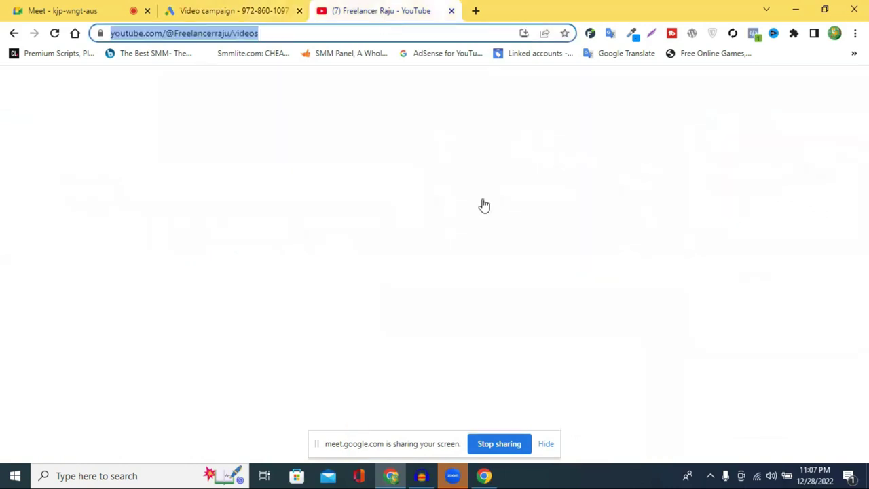
scroll(426, 257, down, 4)
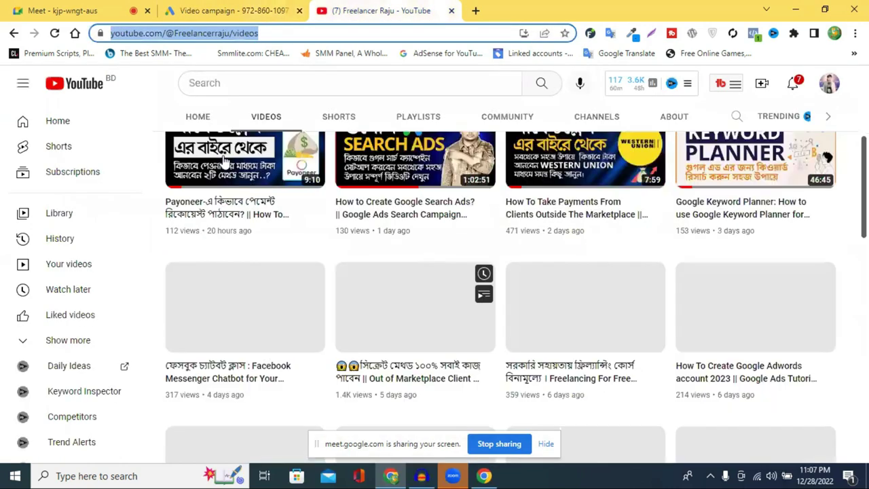
scroll(475, 217, up, 2)
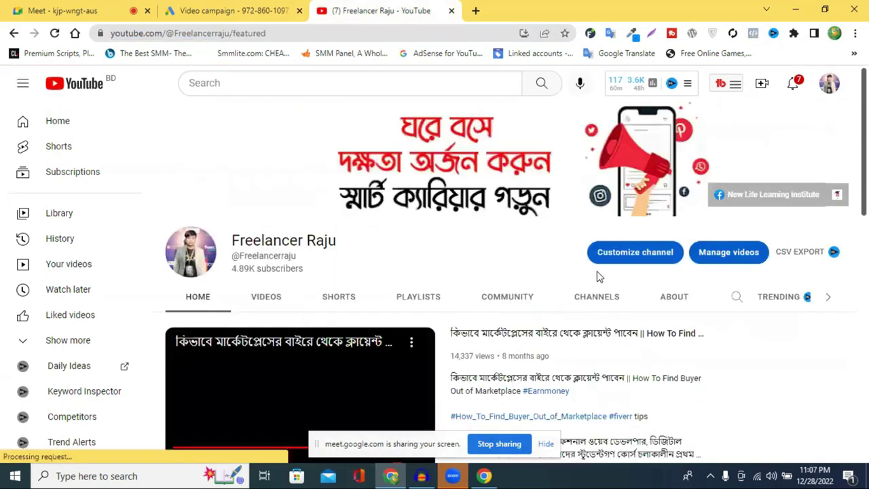
scroll(184, 221, down, 4)
click(184, 217)
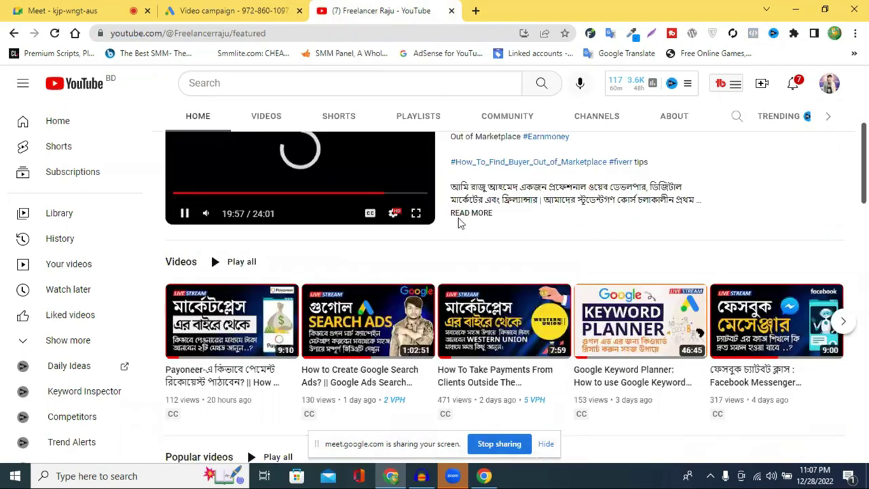
scroll(557, 241, up, 4)
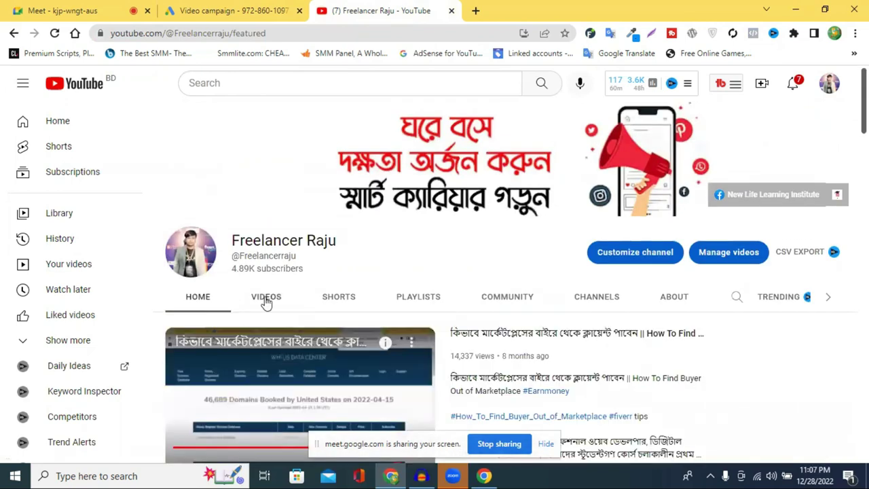
click(266, 302)
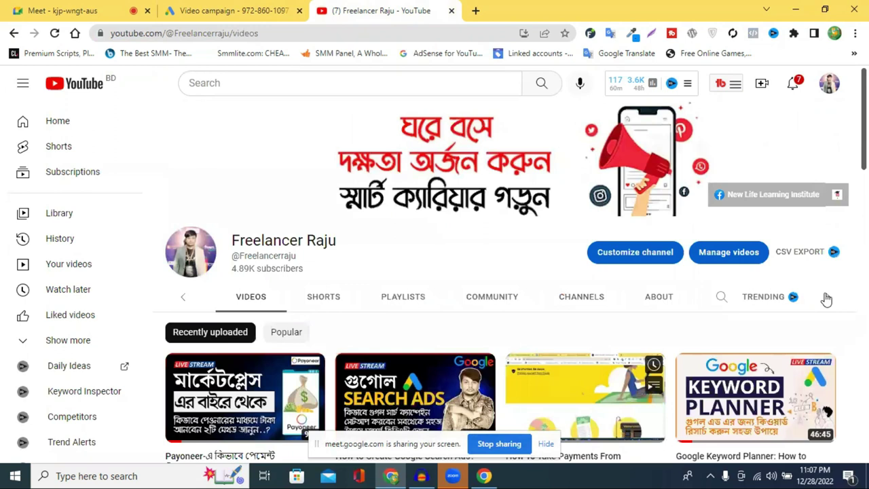
click(827, 297)
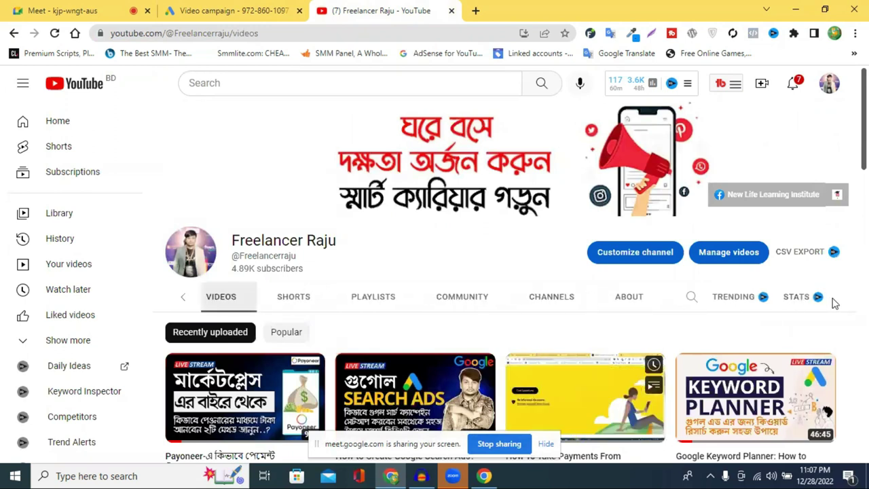
Open the channel's video "How To Take Payments From Clients Outside The Marketplace"
scroll(835, 303, down, 3)
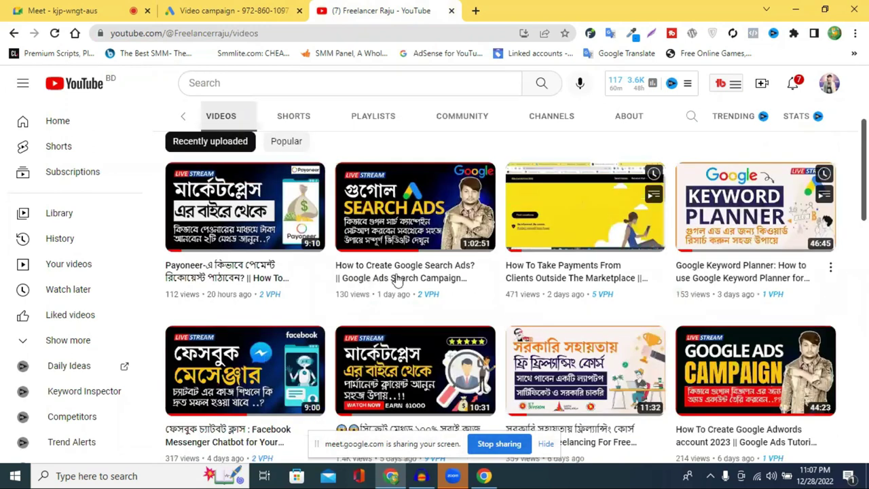
mouse_move(550, 248)
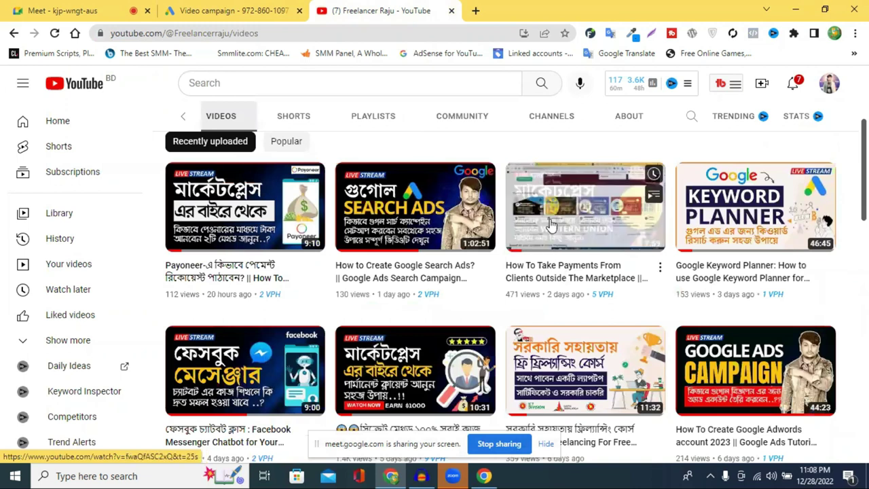
click(533, 233)
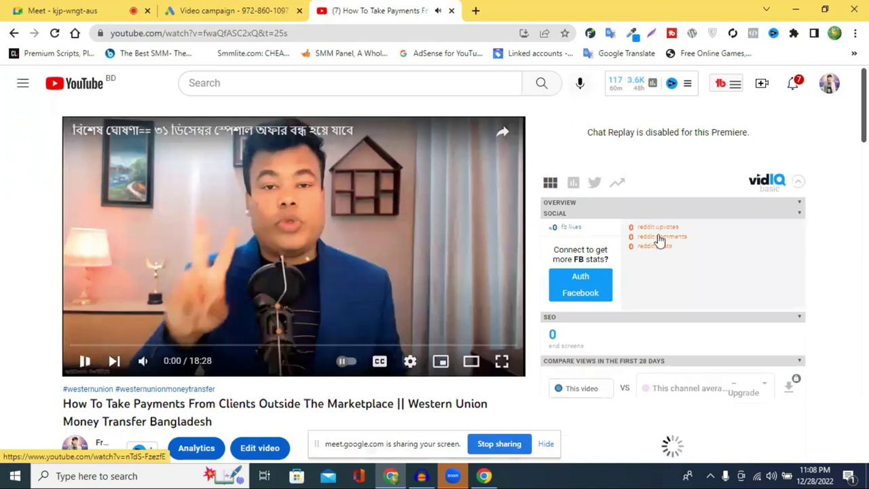
Examine the vidIQ data beside the video, especially its video tags and the channel tags
scroll(694, 237, down, 5)
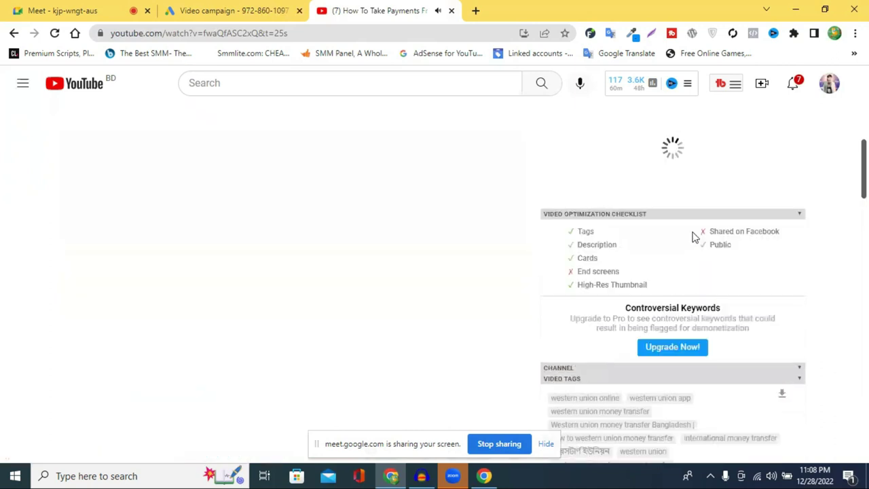
scroll(694, 237, down, 3)
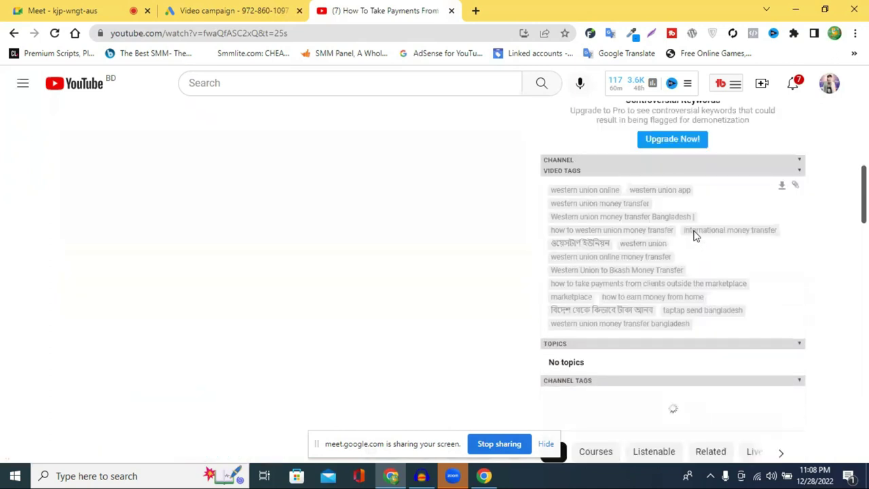
scroll(694, 236, down, 4)
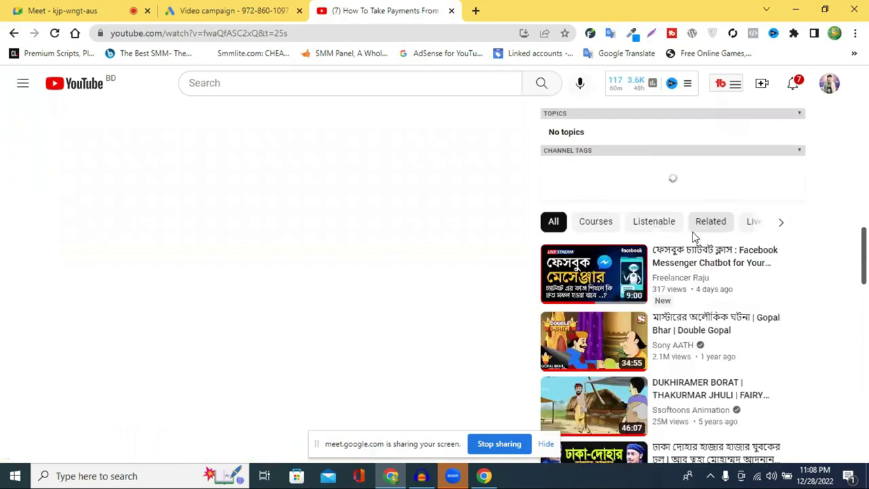
scroll(694, 236, up, 2)
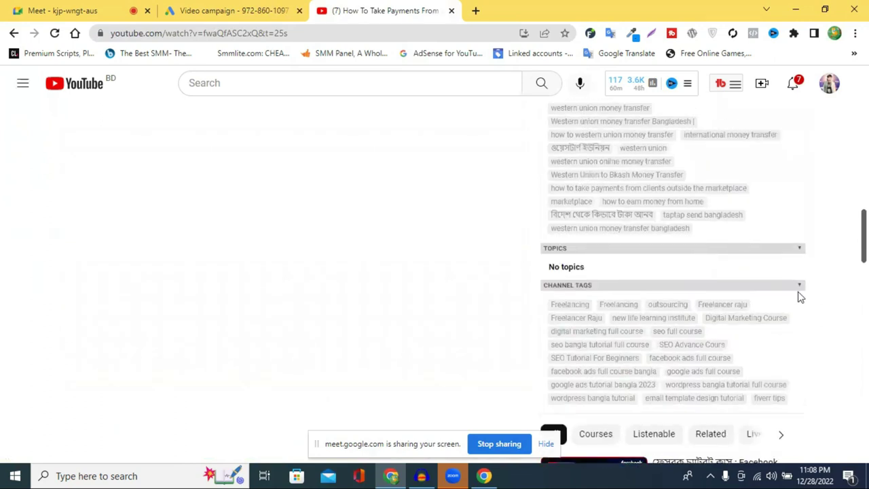
scroll(649, 243, up, 3)
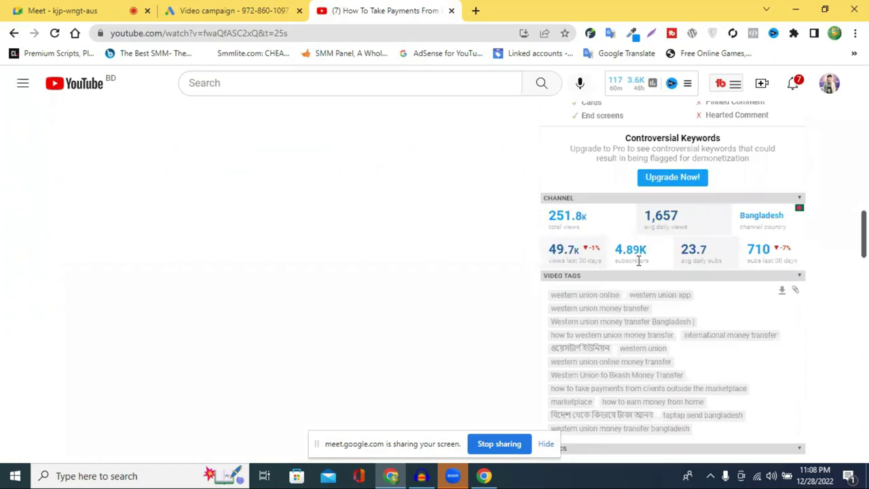
scroll(645, 261, down, 6)
scroll(647, 253, up, 2)
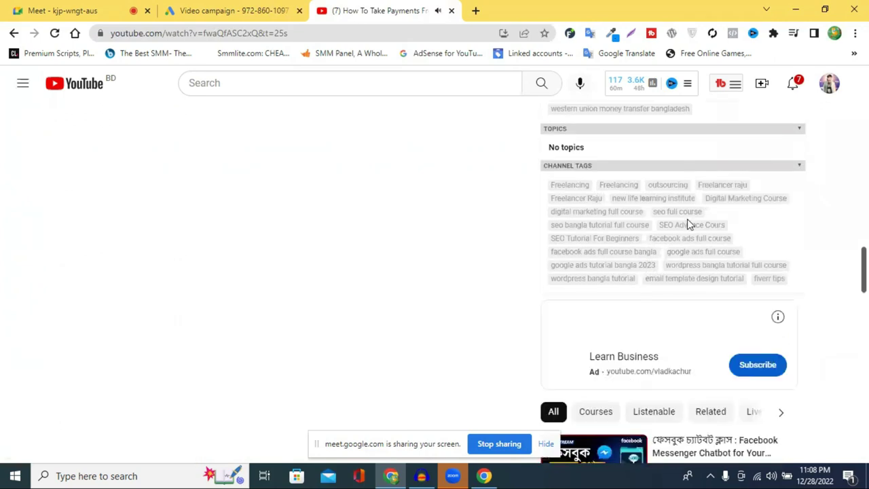
scroll(475, 224, up, 2)
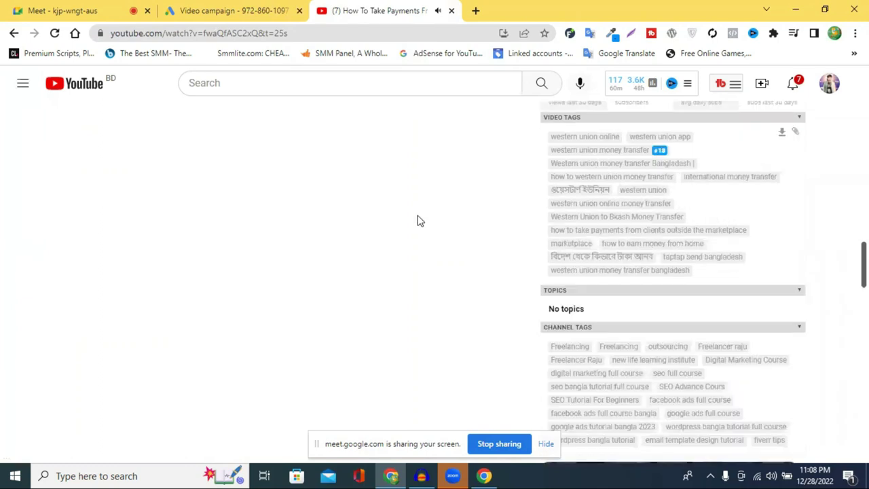
scroll(417, 221, up, 3)
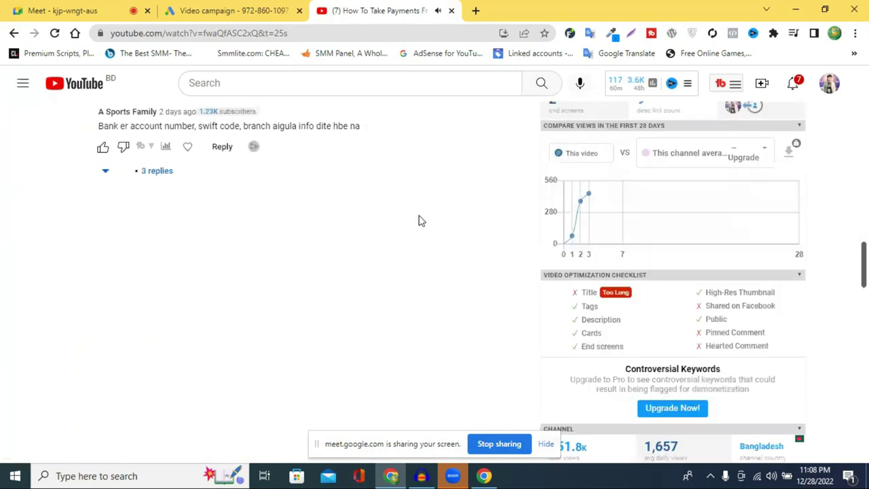
scroll(416, 221, up, 5)
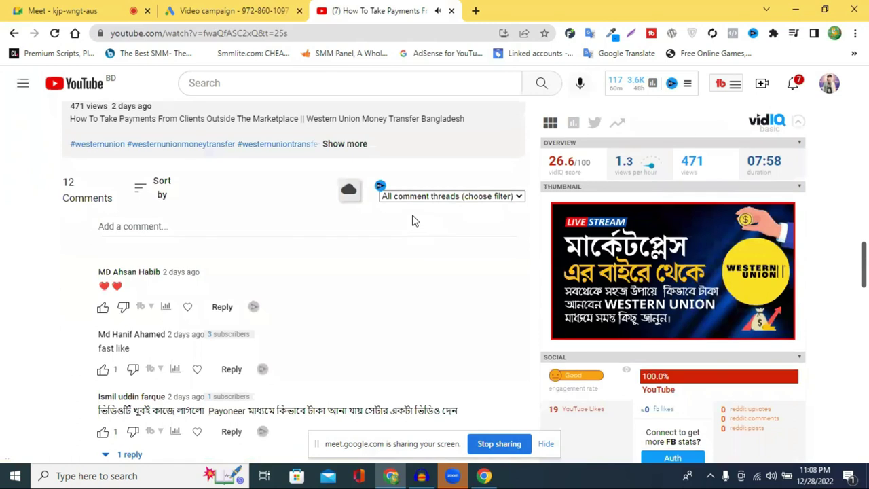
scroll(364, 195, up, 4)
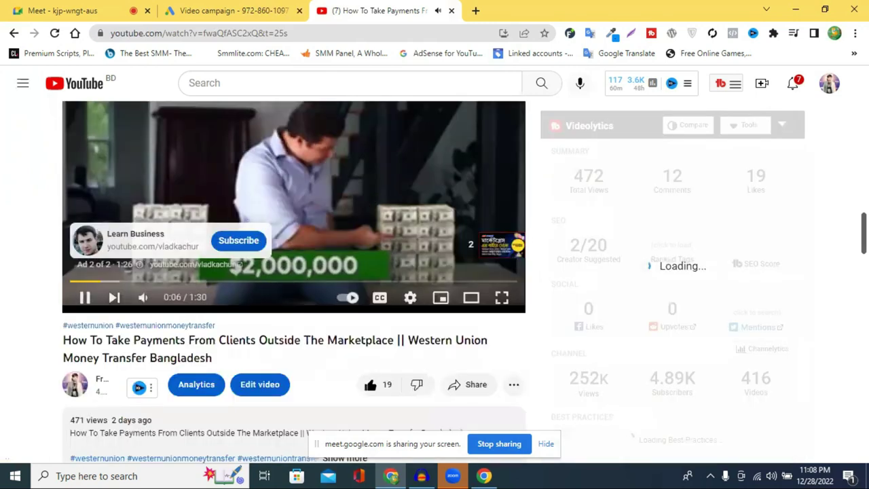
Pause the video playback and copy the full set of vidIQ video tags
click(84, 297)
scroll(755, 260, down, 10)
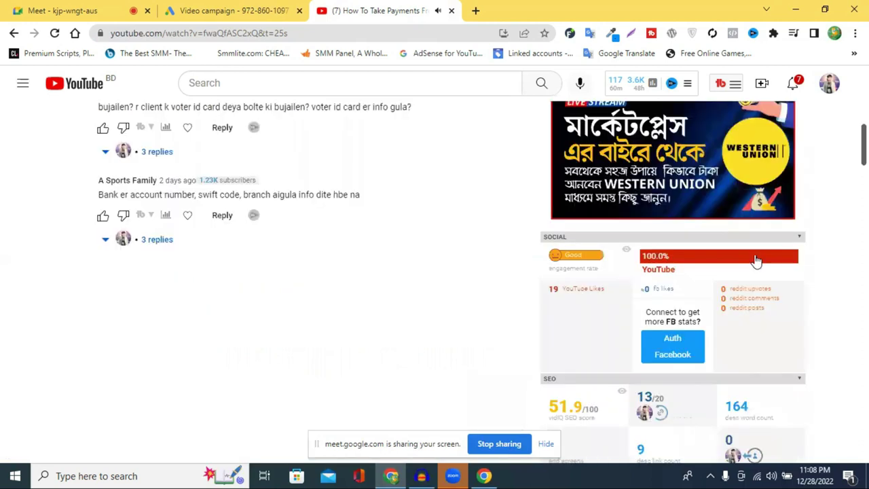
scroll(758, 260, down, 5)
scroll(758, 260, down, 5)
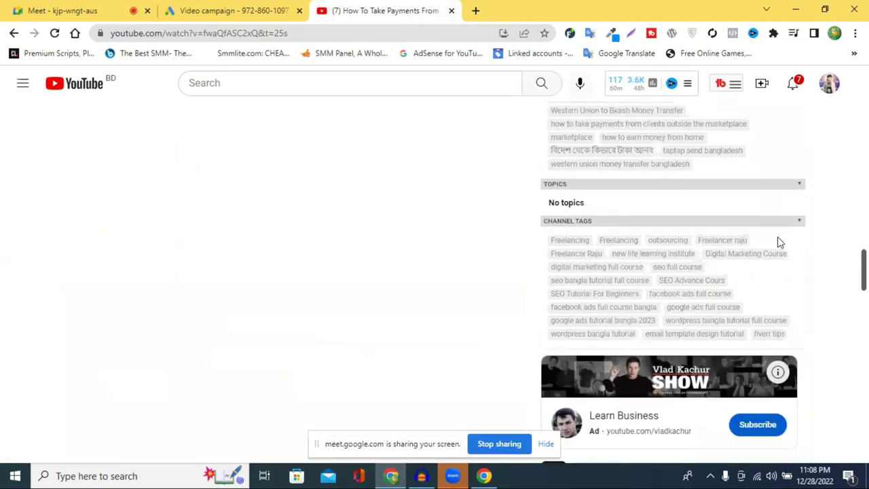
scroll(794, 198, down, 1)
scroll(795, 244, up, 3)
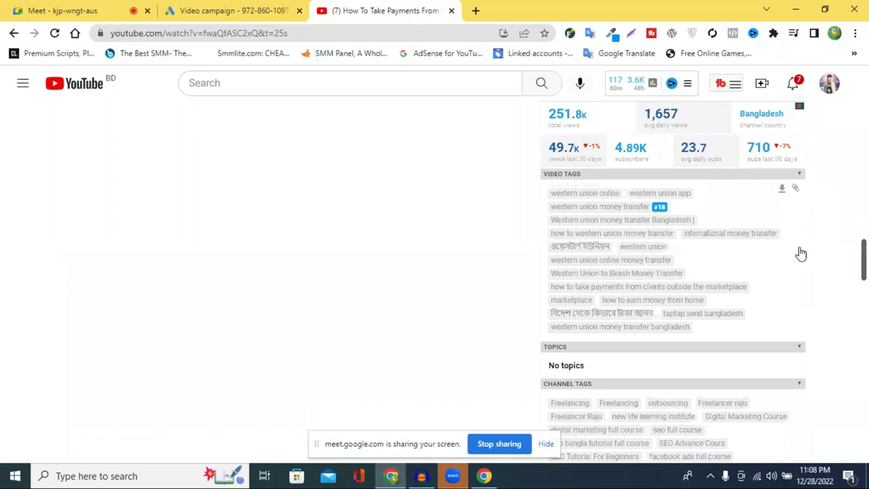
scroll(801, 253, up, 1)
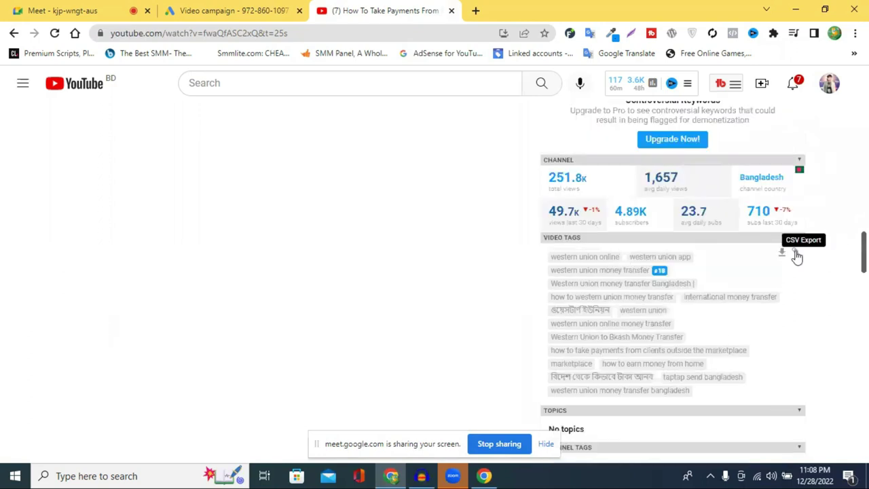
Paste the copied video tags as the ad group's keywords in Google Ads and separate "western union online" onto its own line
click(219, 16)
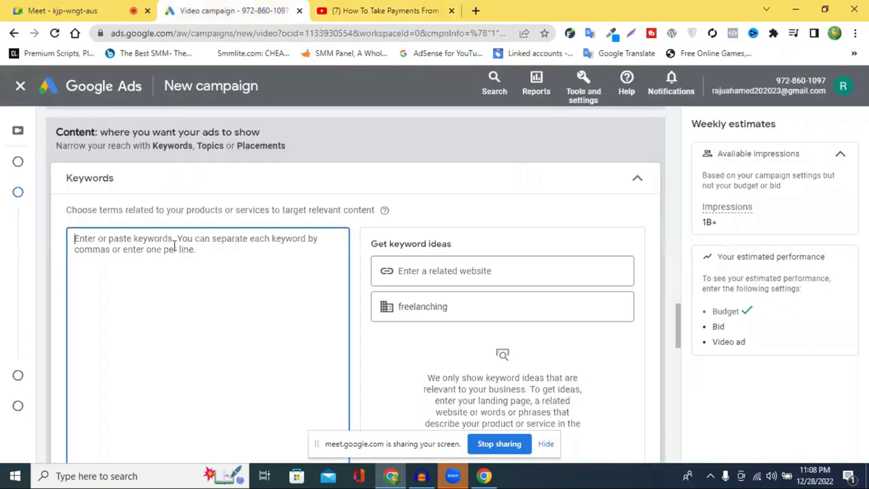
right_click(207, 319)
click(217, 345)
key(ctrl+v)
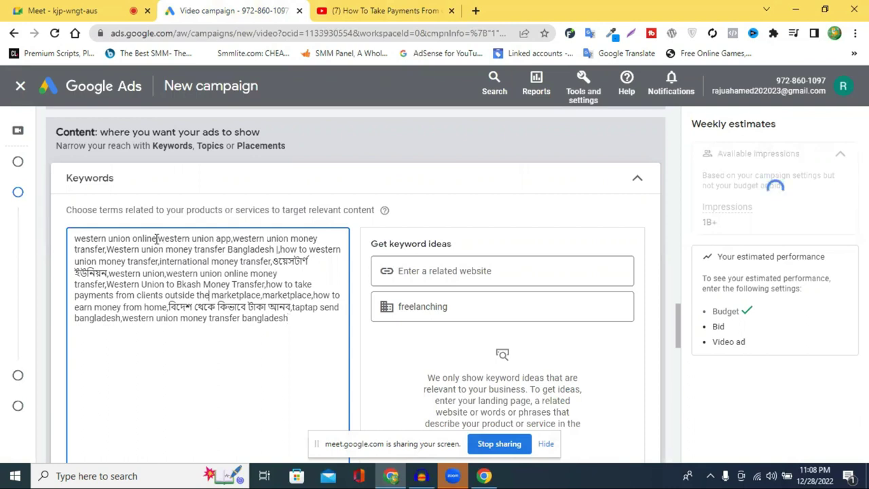
double_click(201, 241)
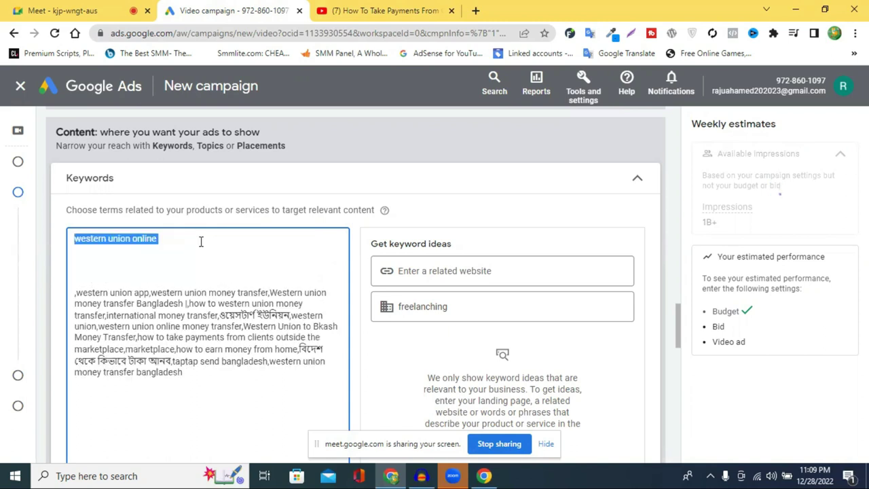
Clear all the pasted Western Union keywords from the keyword list
double_click(460, 309)
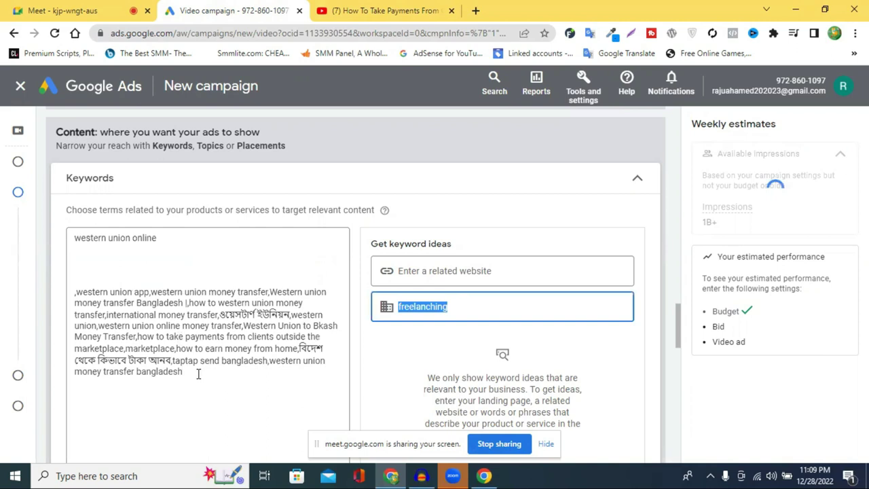
click(79, 261)
key(ctrl+a)
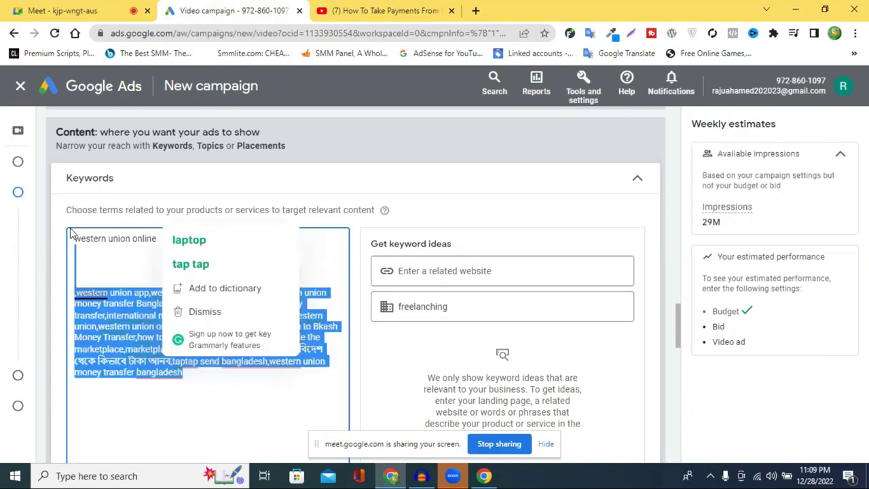
key(ctrl+a)
key(BackSpace)
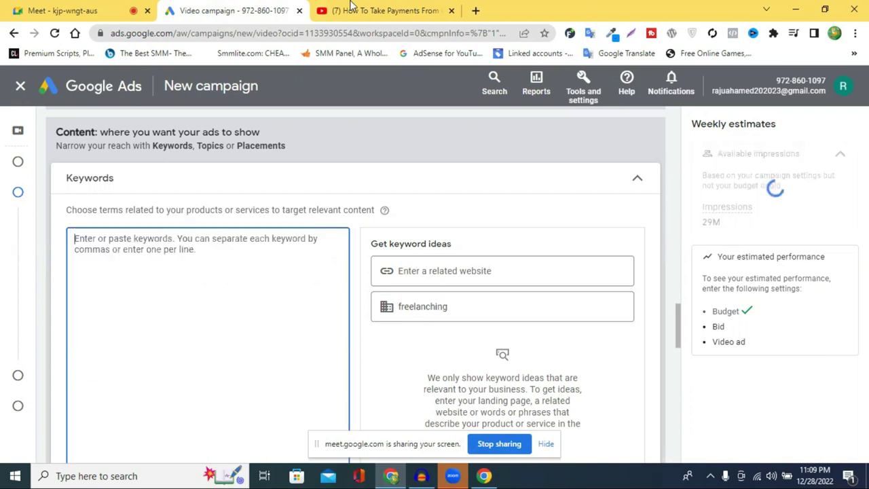
Return to the YouTube video and copy the channel tag "digital marketing full course"
key(ctrl+Tab)
scroll(791, 281, down, 1)
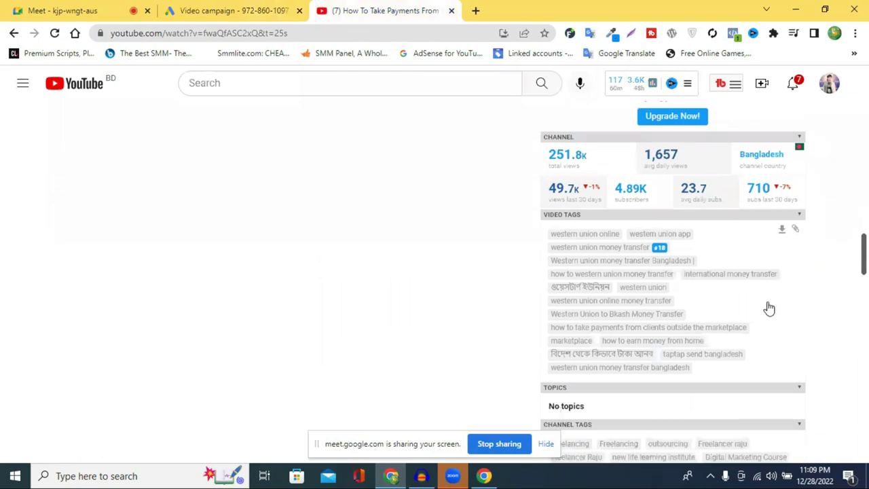
scroll(766, 305, down, 5)
scroll(765, 305, up, 5)
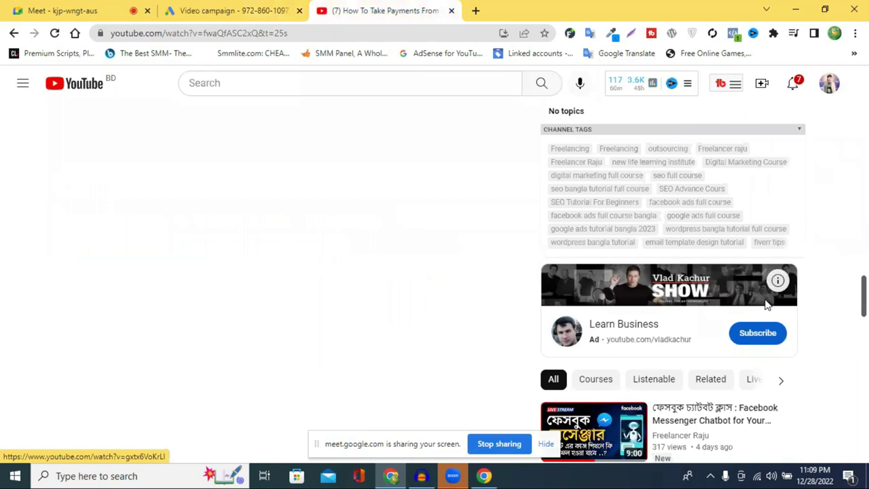
scroll(553, 229, up, 1)
drag(549, 244, 644, 249)
key(ctrl+c)
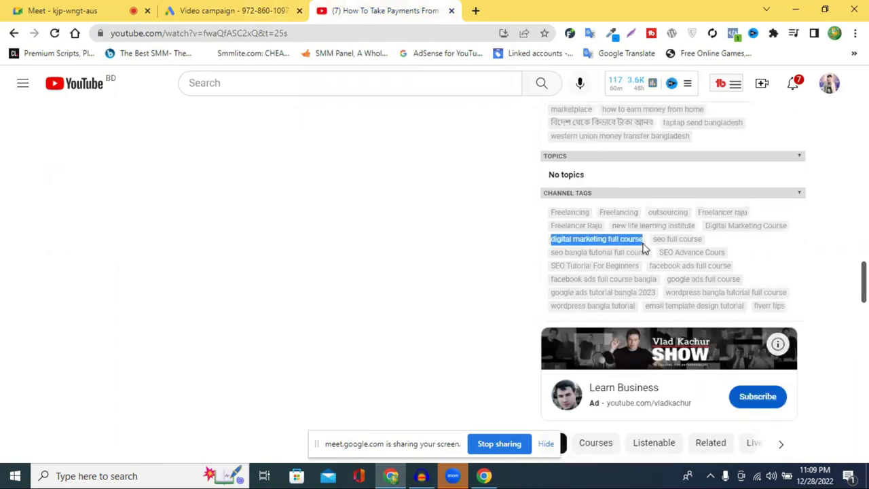
Replace freelanching with the copied tag "digital marketing full course" as the product or service for keyword ideas in Google Ads
click(201, 7)
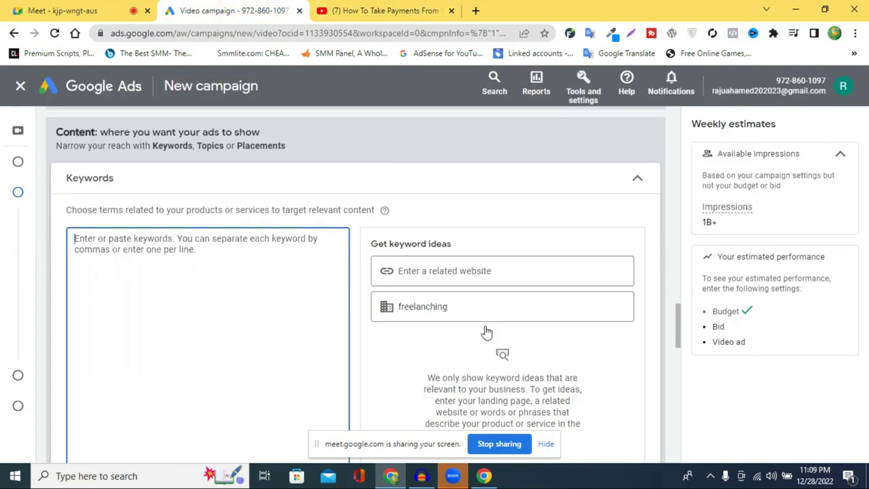
click(452, 306)
double_click(452, 306)
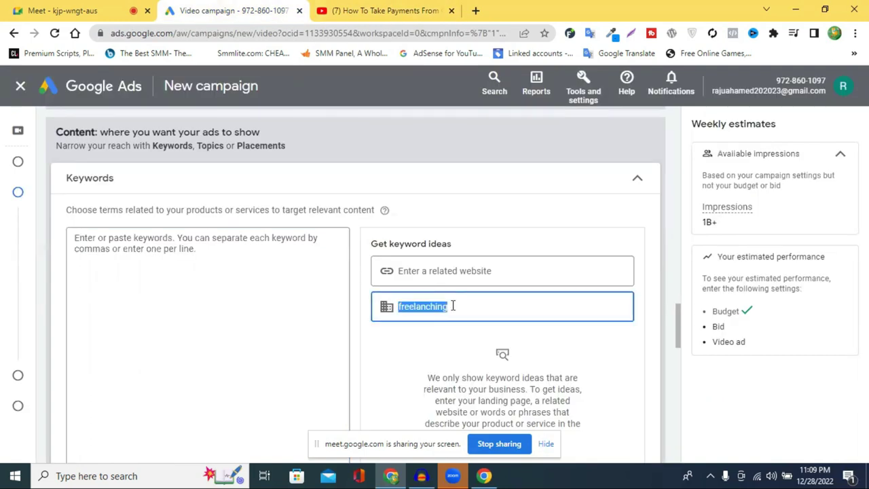
key(ctrl+v)
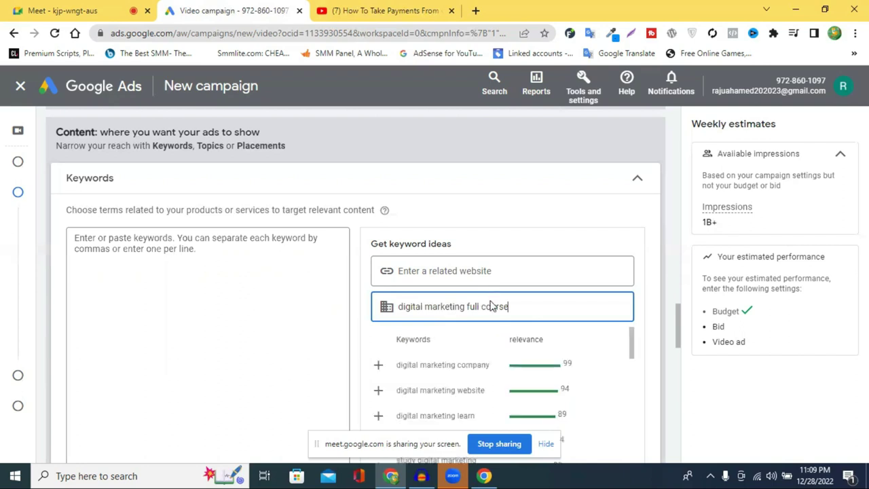
Add the suggested keyword ideas digital marketing company, digital marketing learn and study digital marketing online
scroll(588, 292, down, 1)
click(377, 305)
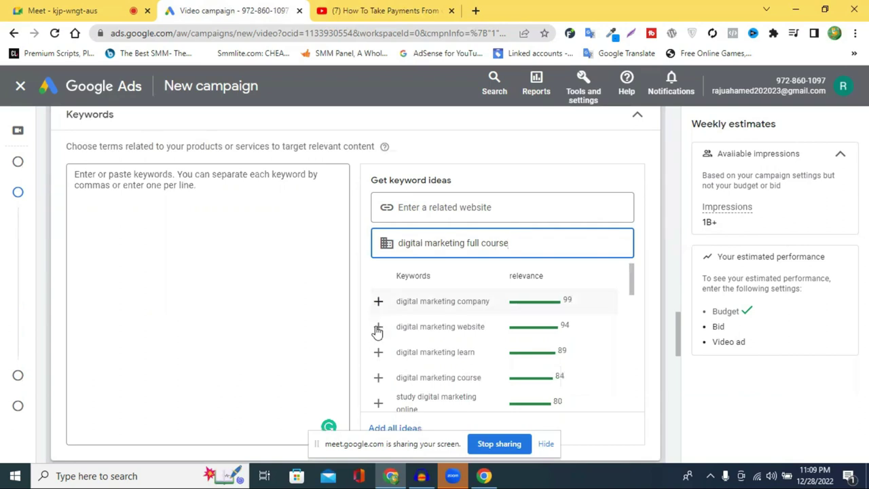
click(378, 378)
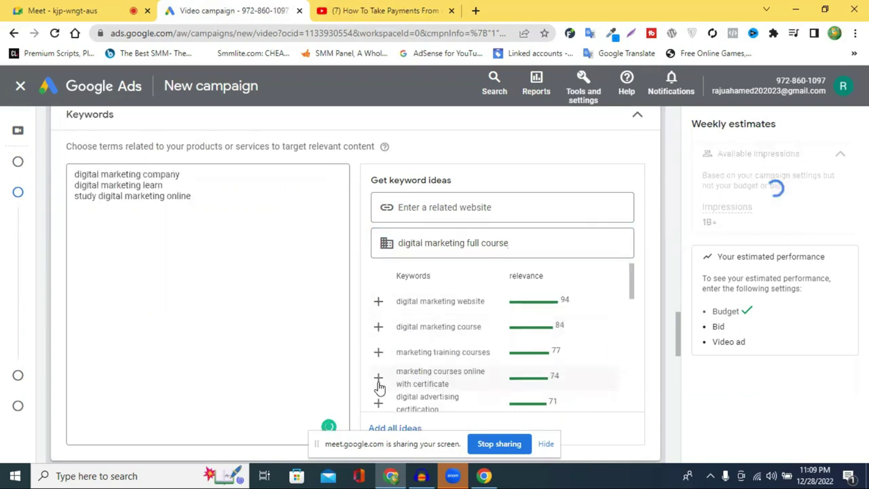
Add marketing courses online with certificate, the complete digital marketing course, digital marketing full course, marketing courses for beginners and digital marketing course includes
click(380, 378)
click(380, 366)
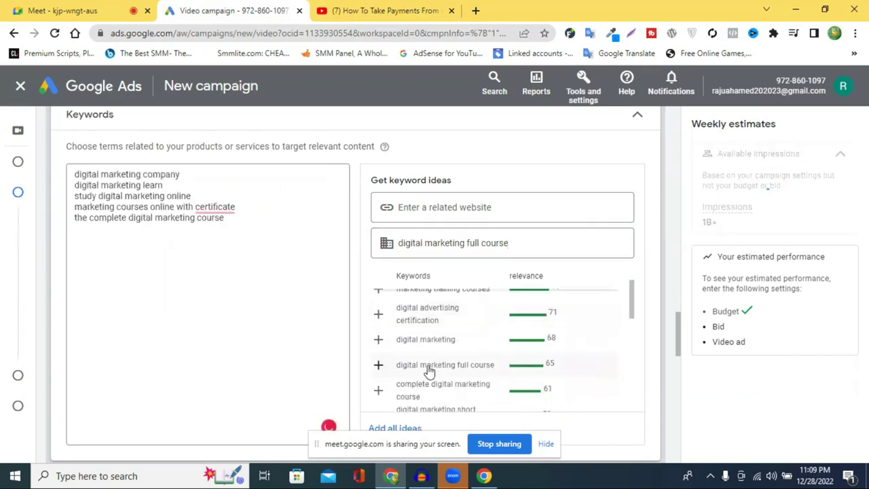
click(377, 407)
click(380, 402)
Add the keyword ideas digital marketing lessons, how to do digital marketing course and the complete digital marketing course udemy
scroll(381, 357, down, 3)
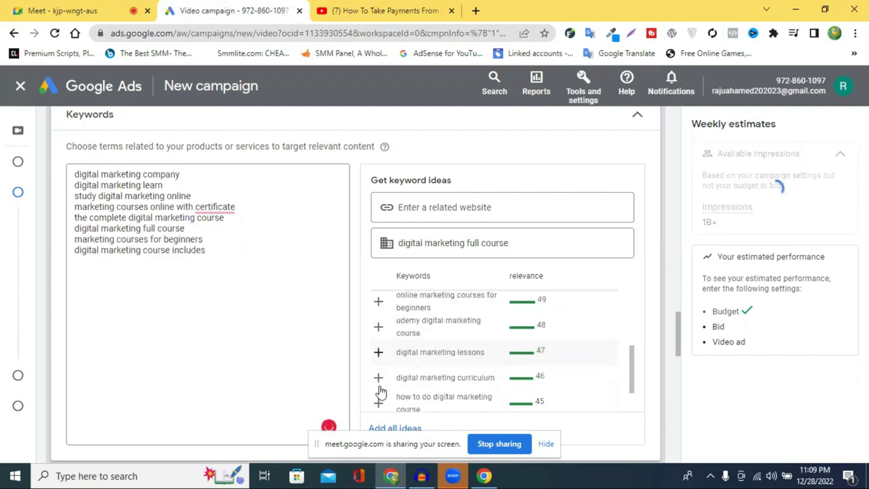
click(379, 404)
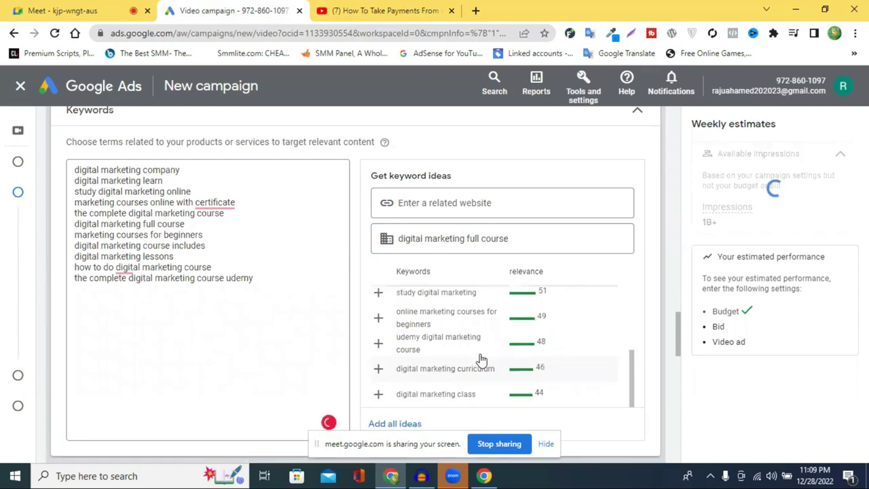
scroll(421, 252, down, 2)
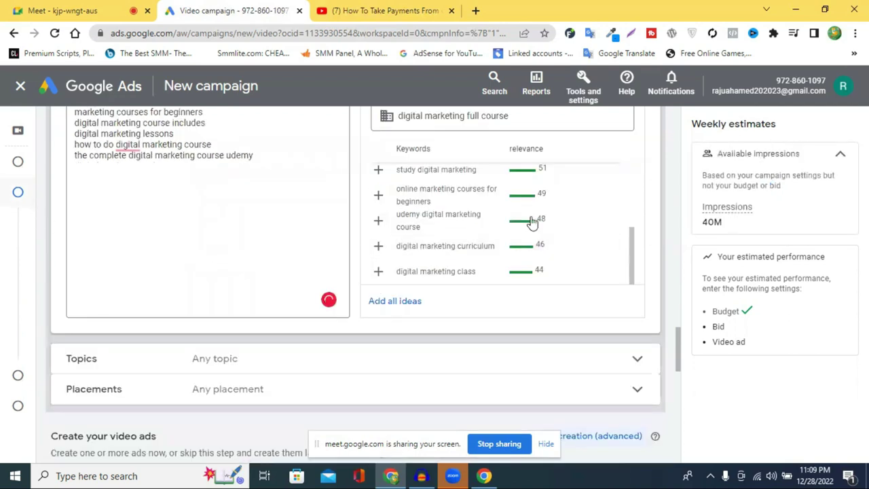
Review the added keywords, and collapse the available impressions estimate and the Keywords section
scroll(458, 254, up, 5)
scroll(391, 263, up, 2)
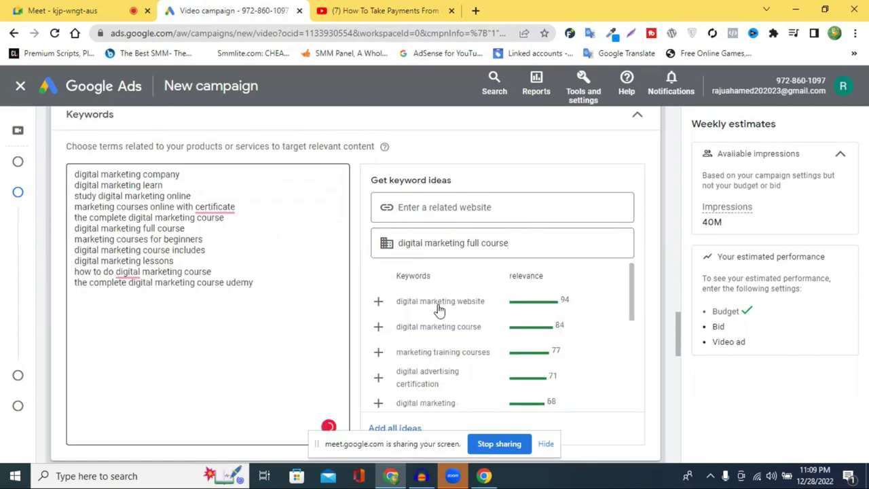
click(841, 158)
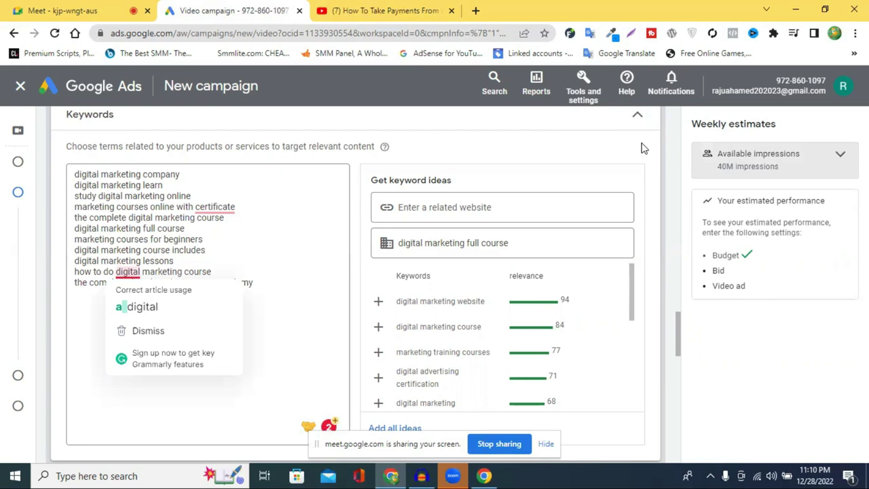
scroll(147, 232, up, 2)
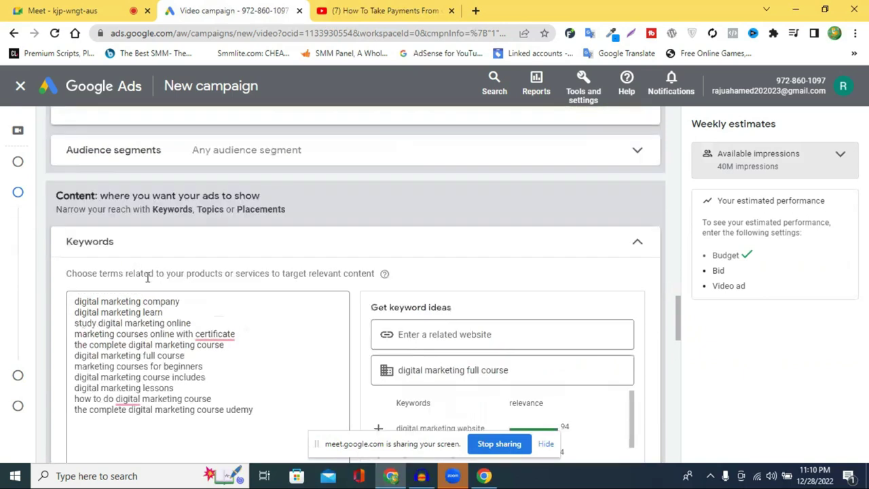
click(636, 245)
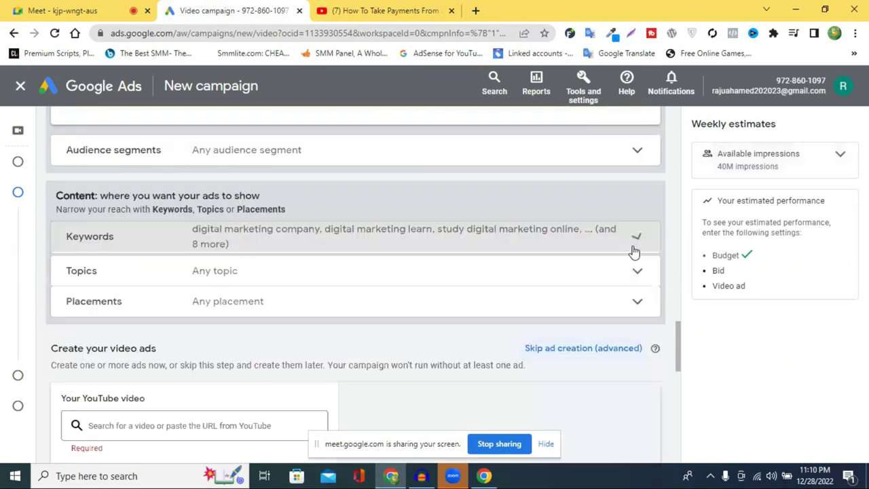
Expand the Topics section to view the topics available for content targeting
click(174, 275)
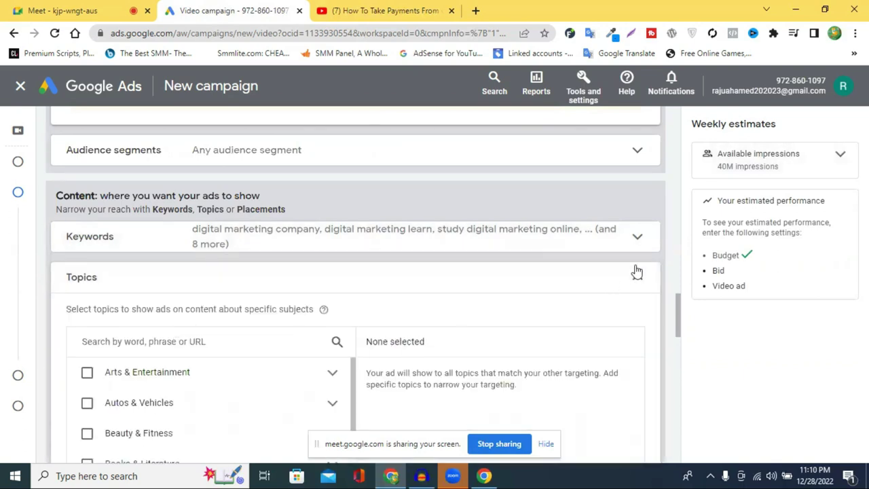
scroll(633, 270, down, 2)
scroll(626, 266, up, 2)
Remove all entered keywords from the ad group's keyword targeting and collapse the Keywords section
scroll(394, 247, up, 1)
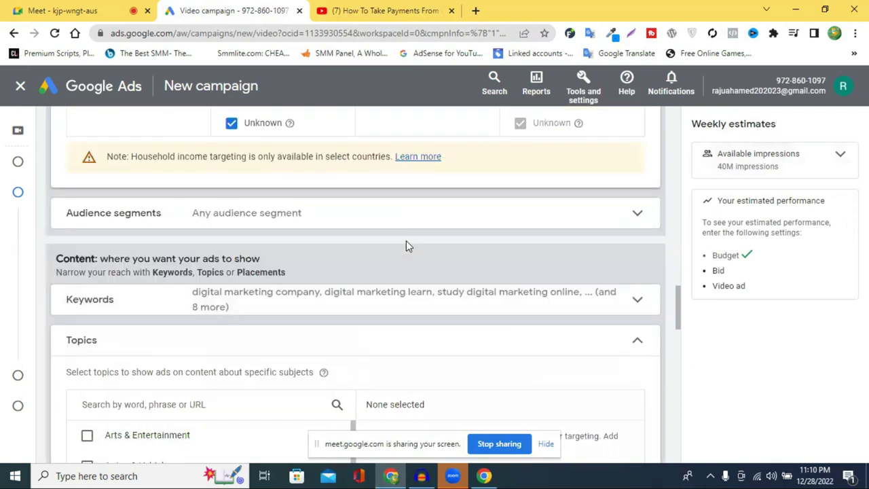
click(367, 301)
scroll(367, 302, down, 3)
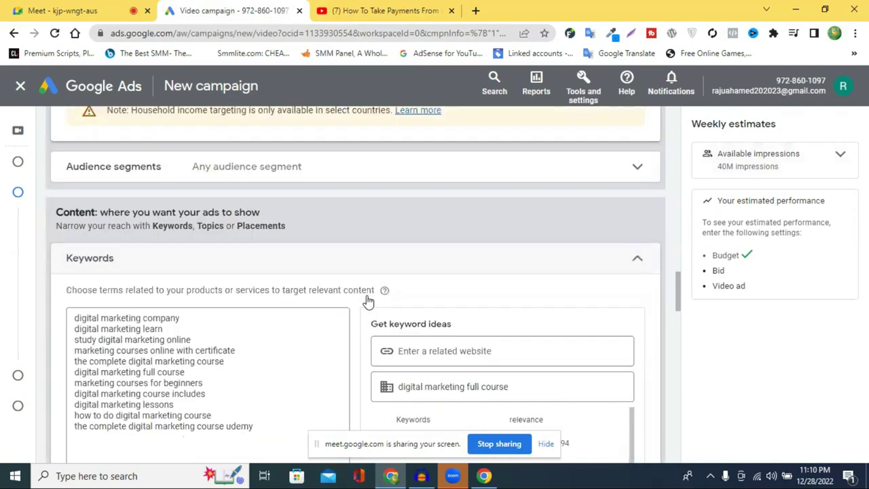
drag(260, 288, 75, 173)
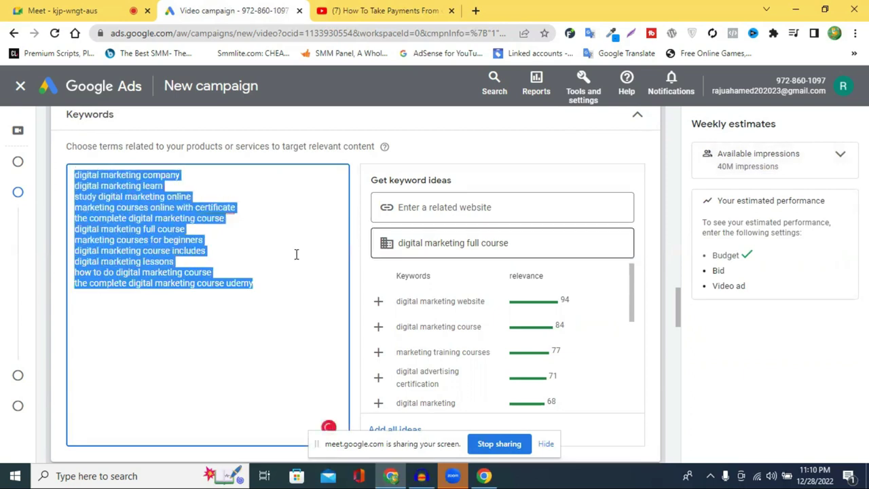
right_click(163, 244)
click(197, 274)
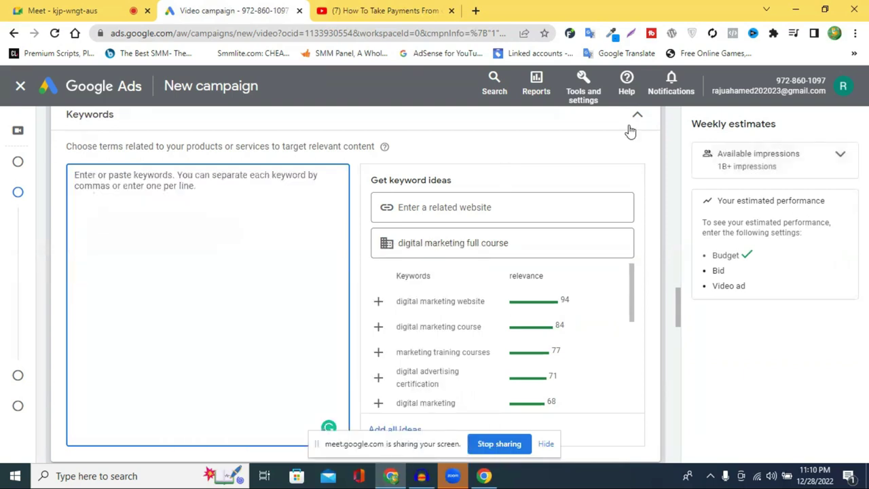
click(643, 120)
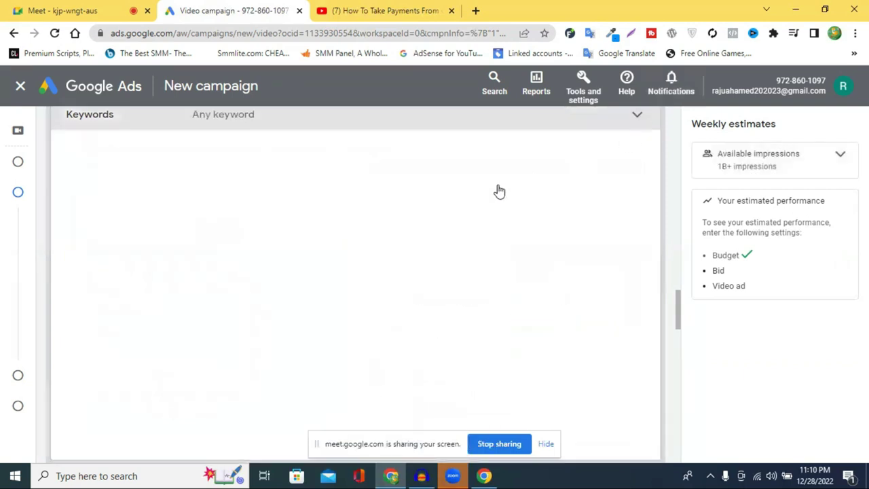
Reopen the Topics section and examine the full list of topic categories through to the end
scroll(341, 252, up, 2)
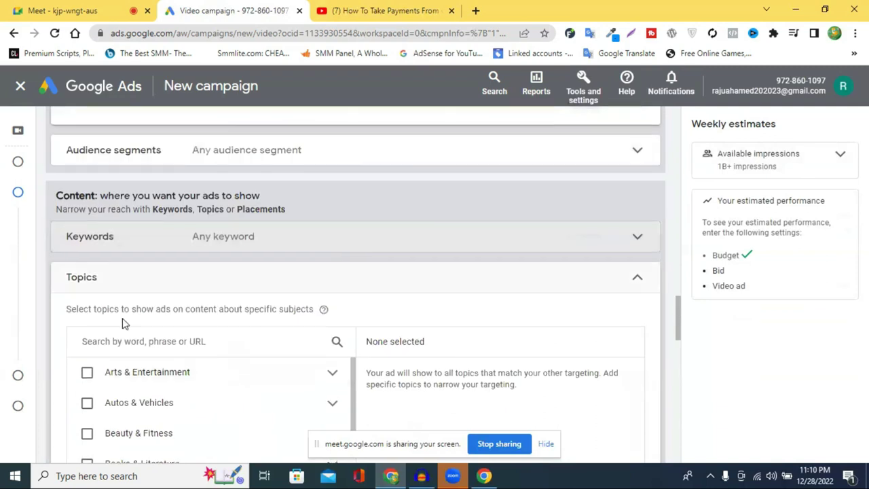
click(622, 285)
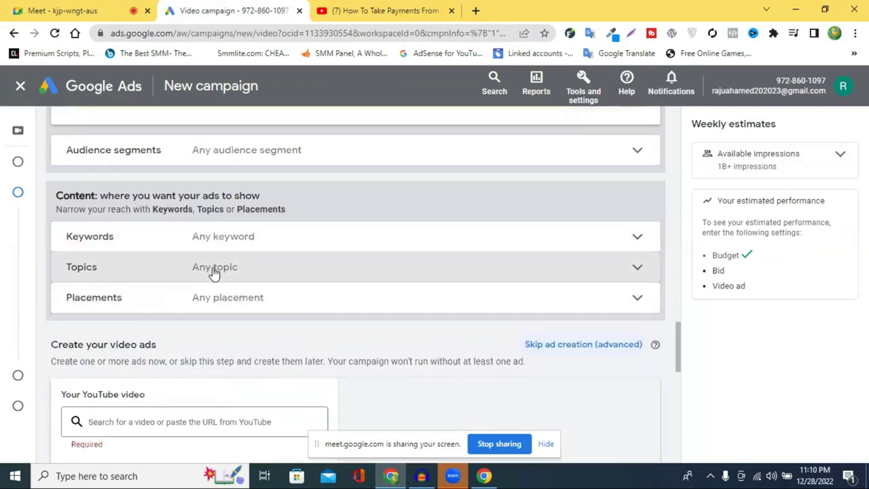
click(214, 272)
scroll(230, 273, down, 2)
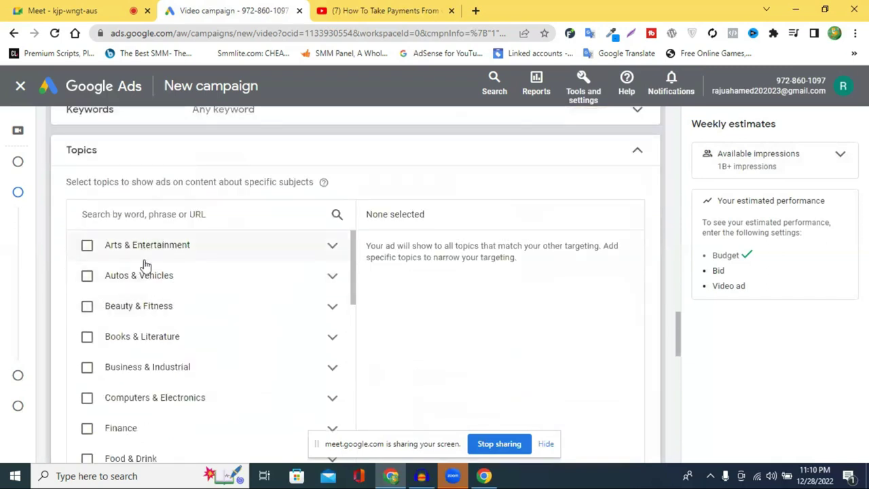
scroll(156, 285, down, 2)
scroll(156, 285, down, 3)
scroll(144, 351, down, 2)
scroll(143, 373, down, 4)
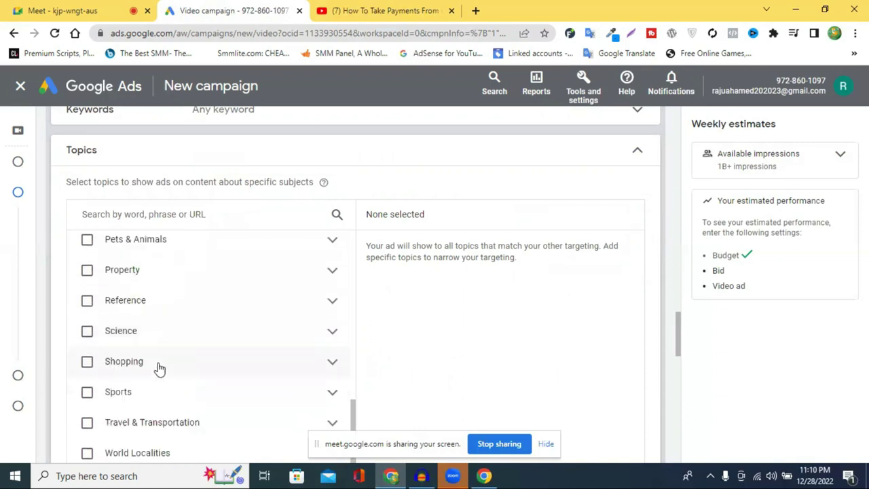
scroll(175, 367, down, 1)
Try the Computers & Electronics topic as content targeting and deselect it again
scroll(175, 361, up, 5)
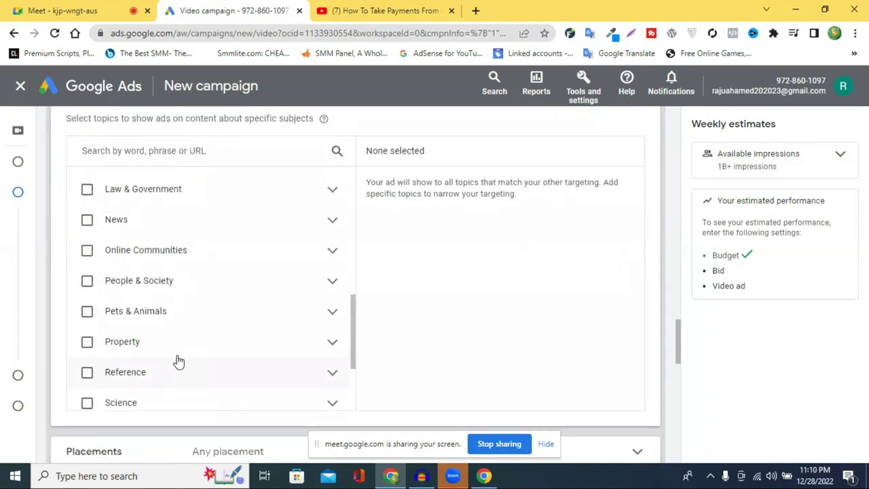
scroll(180, 320, up, 1)
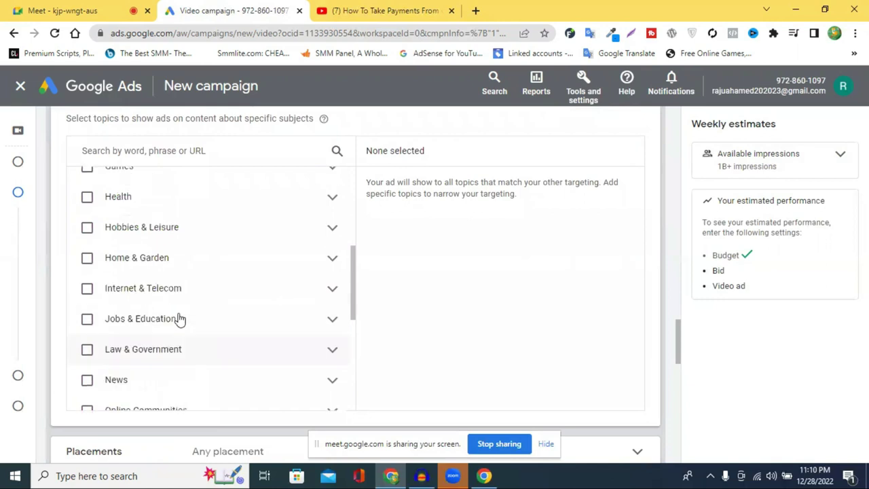
scroll(190, 317, up, 2)
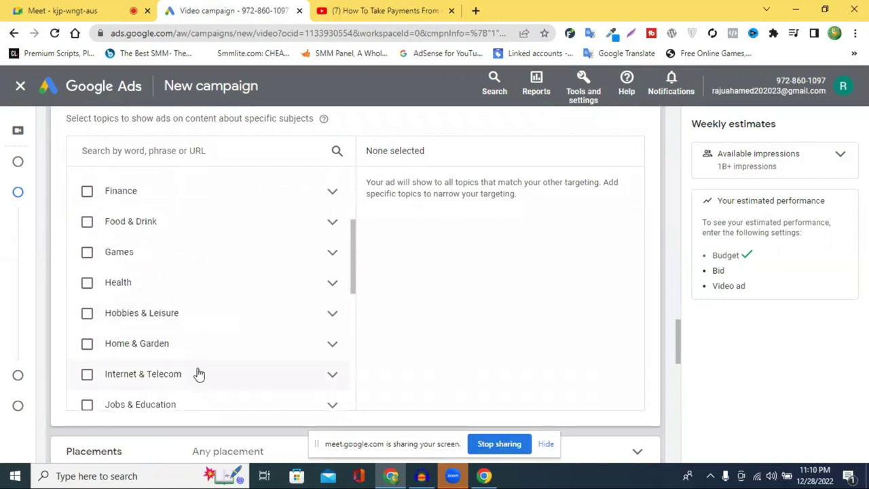
scroll(197, 372, up, 4)
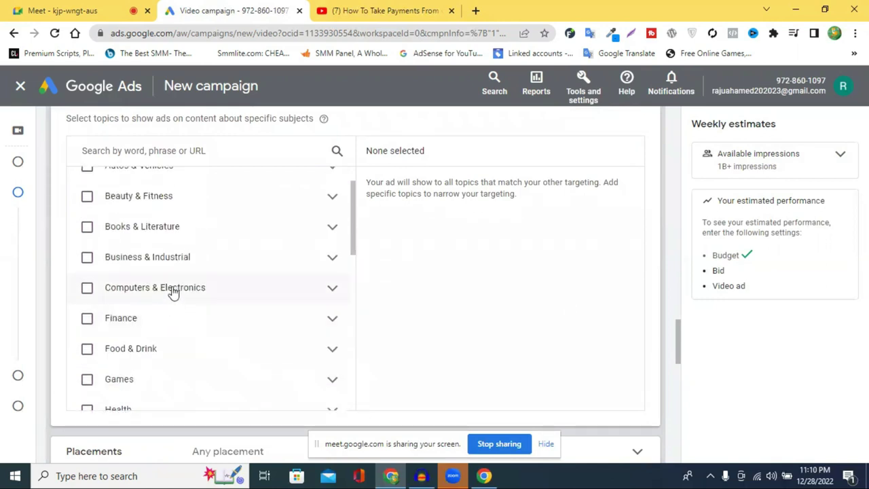
scroll(173, 287, up, 1)
scroll(173, 287, up, 1)
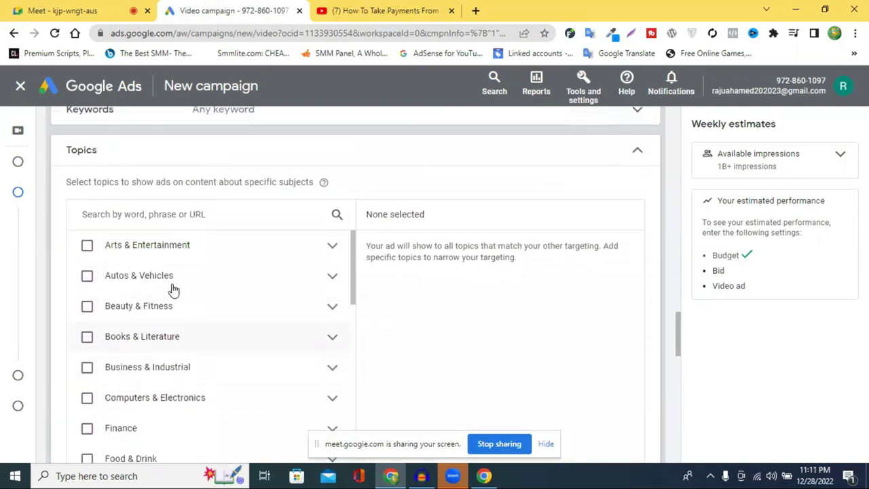
click(187, 404)
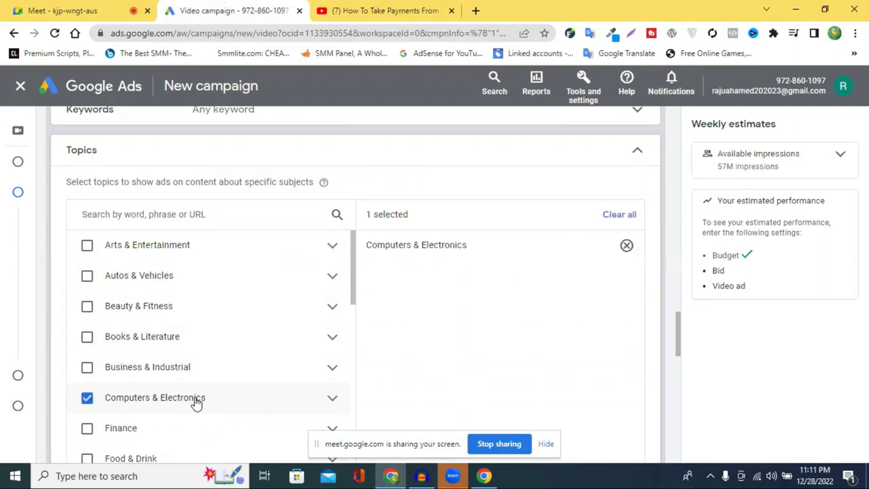
click(229, 401)
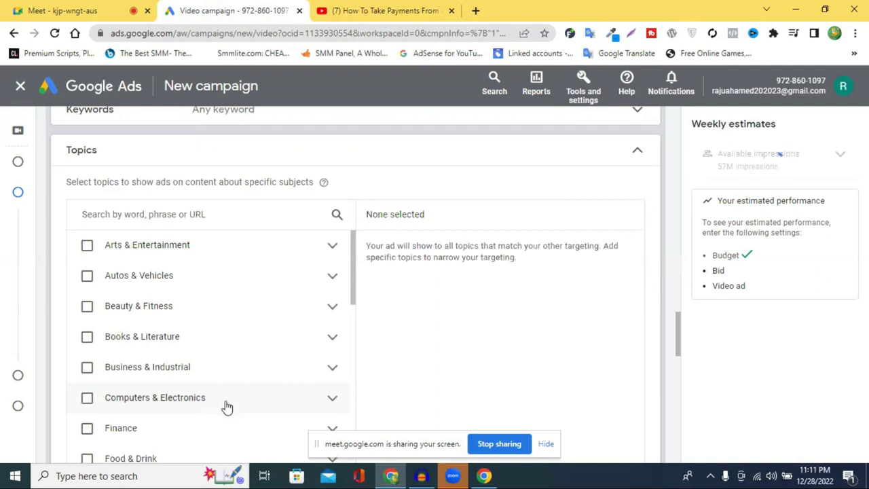
Look through the remaining topic categories, including the subtopics of Science
scroll(231, 401, down, 1)
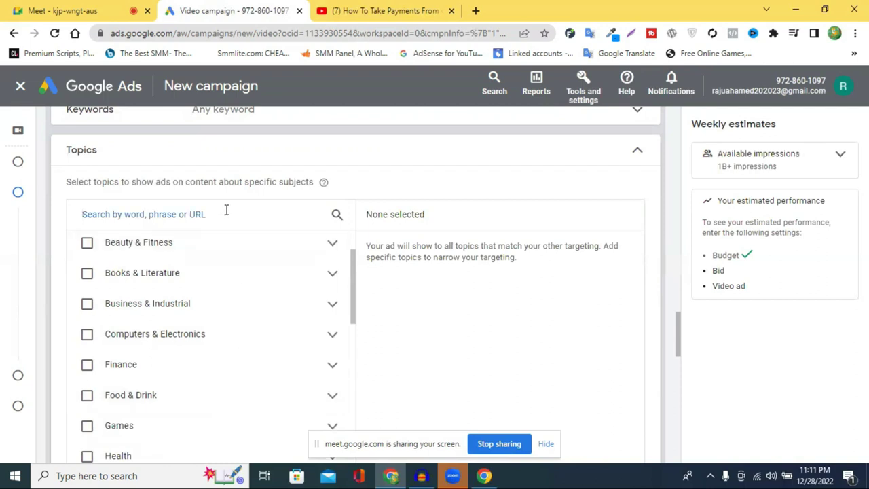
scroll(204, 285, down, 3)
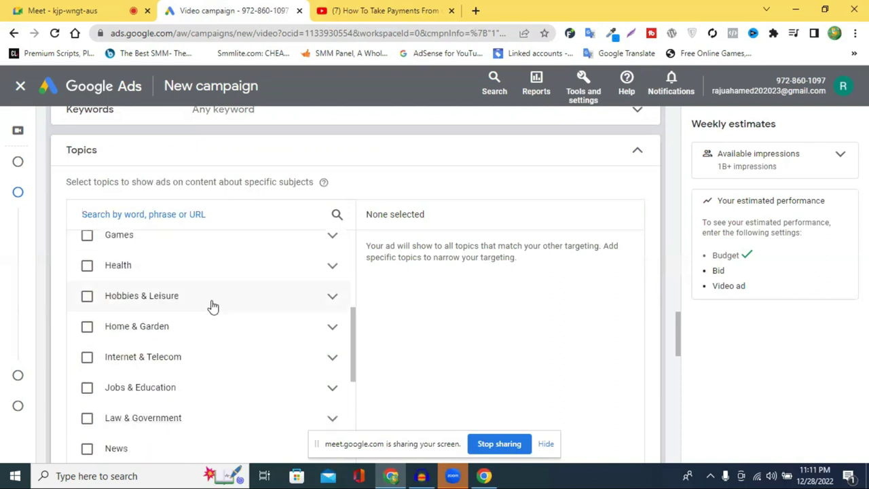
scroll(211, 305, down, 3)
scroll(212, 305, down, 3)
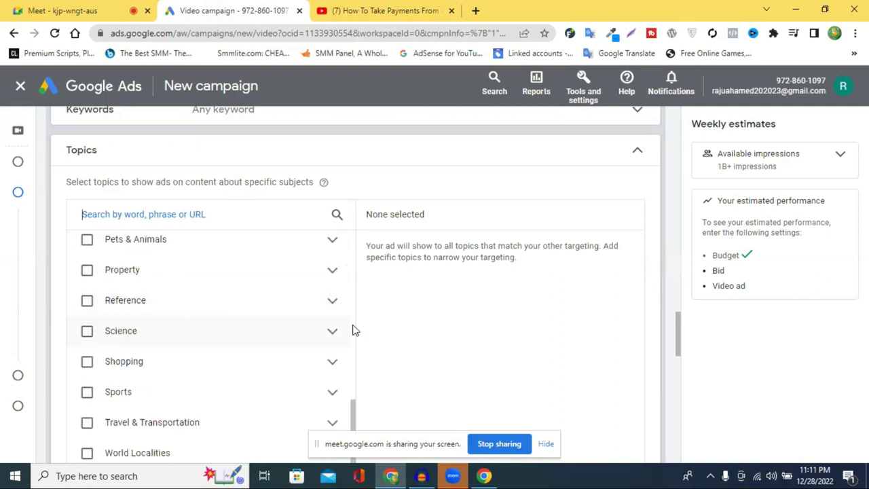
click(332, 334)
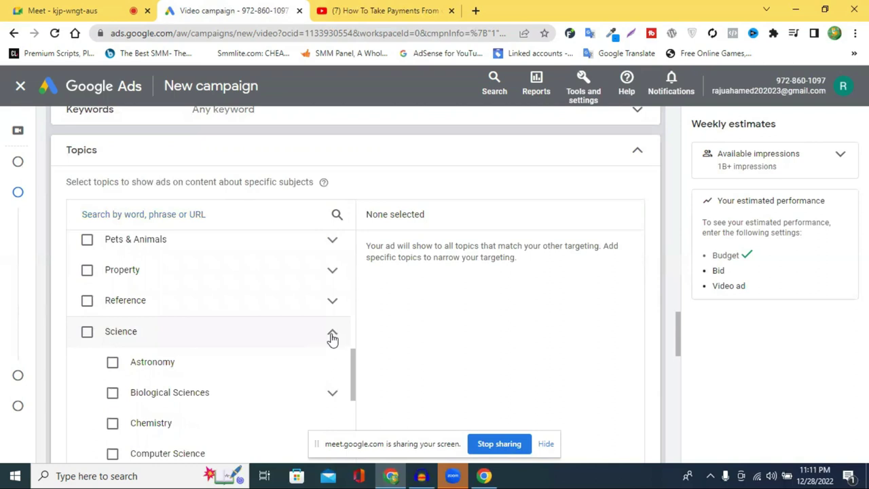
click(332, 334)
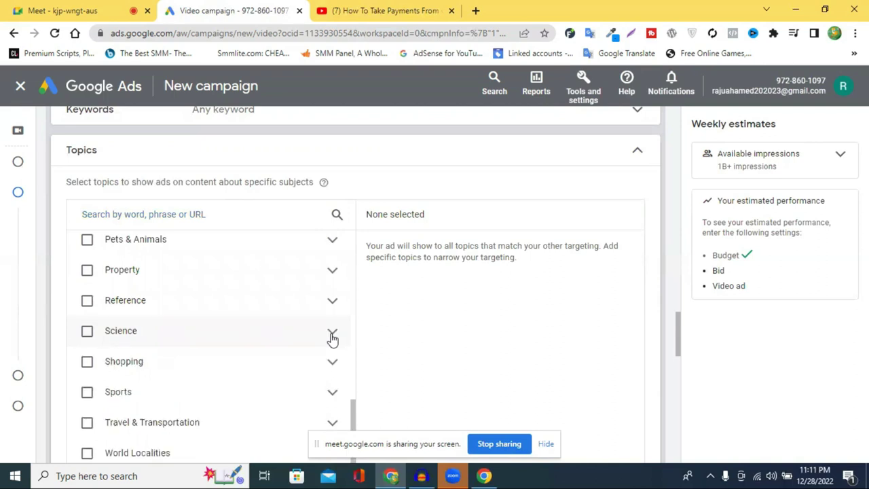
scroll(331, 338, down, 1)
scroll(291, 310, up, 2)
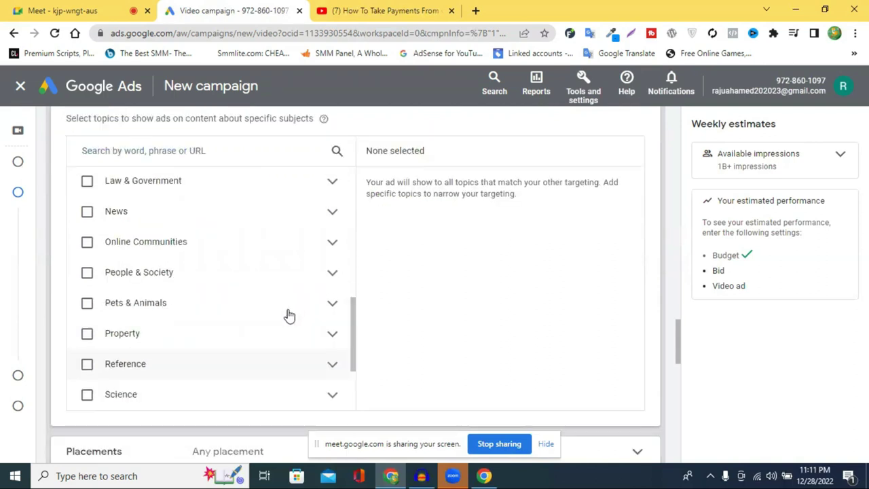
scroll(289, 318, up, 1)
scroll(291, 319, up, 1)
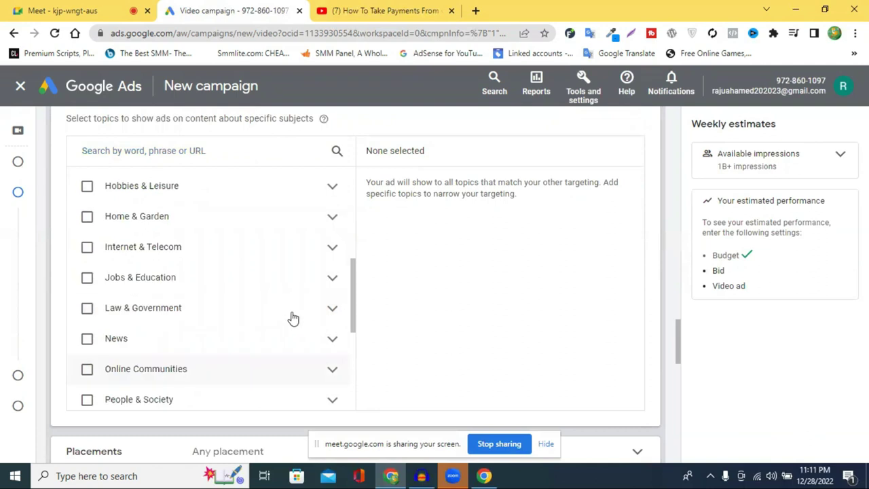
scroll(293, 319, up, 2)
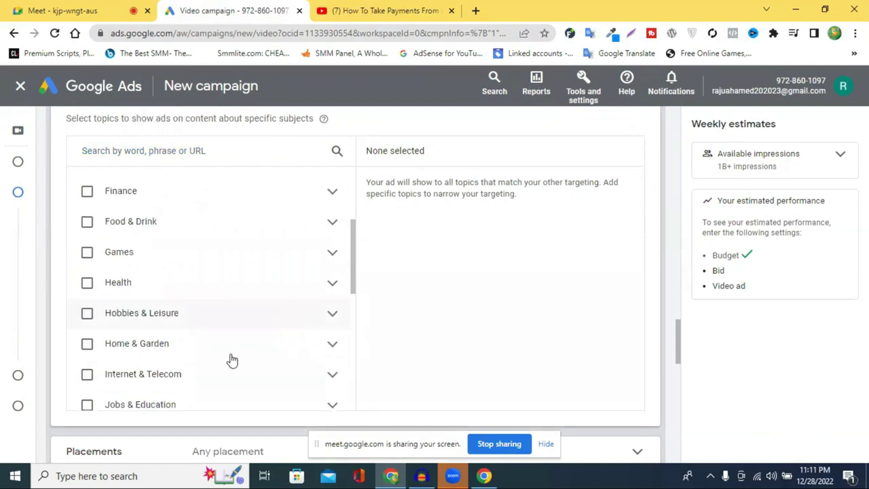
Try the Education topic under Jobs & Education, deselect it again and collapse the Topics section
scroll(229, 359, down, 1)
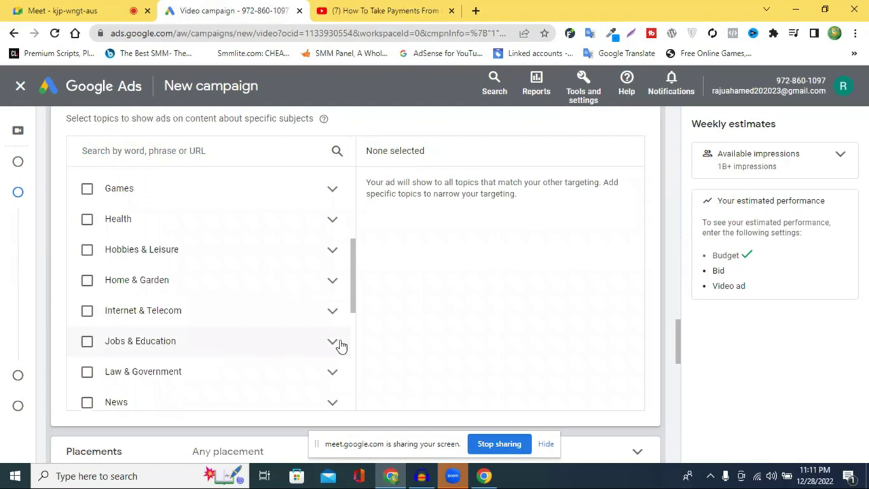
click(327, 344)
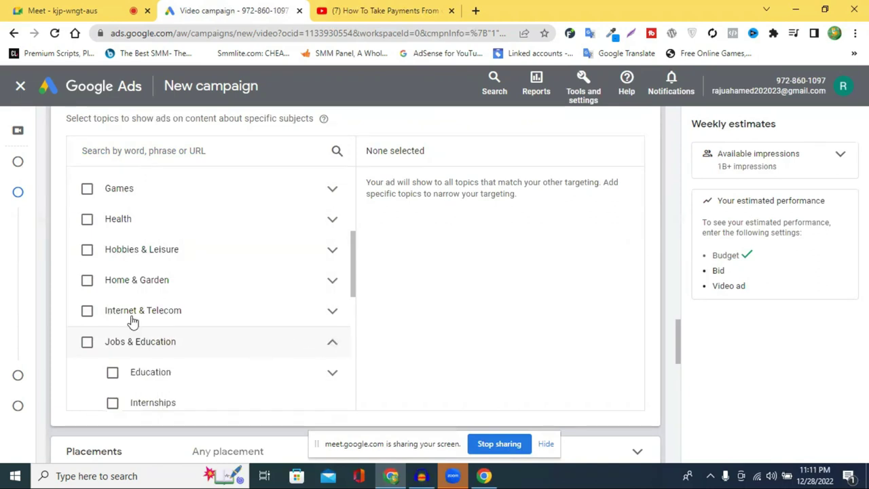
scroll(116, 314, down, 1)
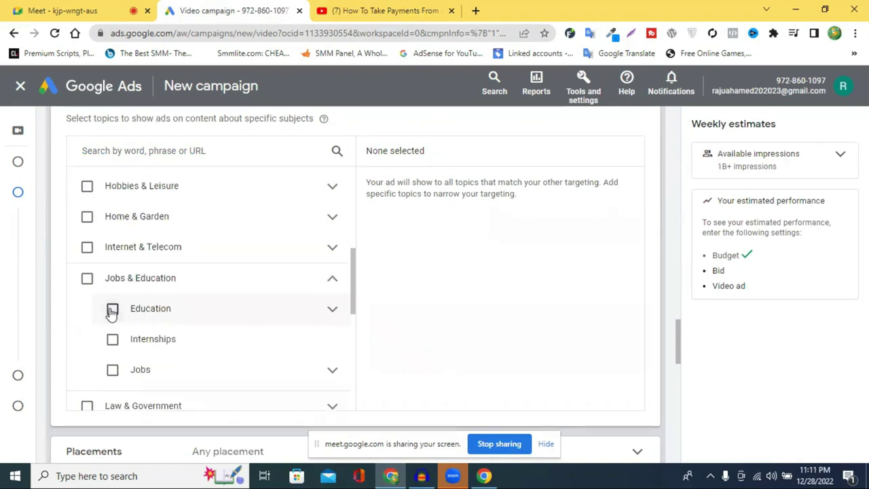
click(224, 309)
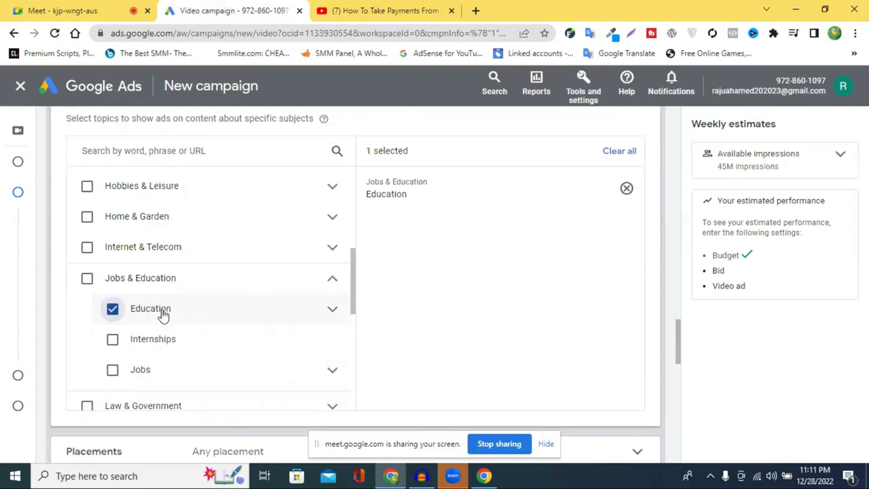
click(199, 312)
scroll(663, 363, up, 5)
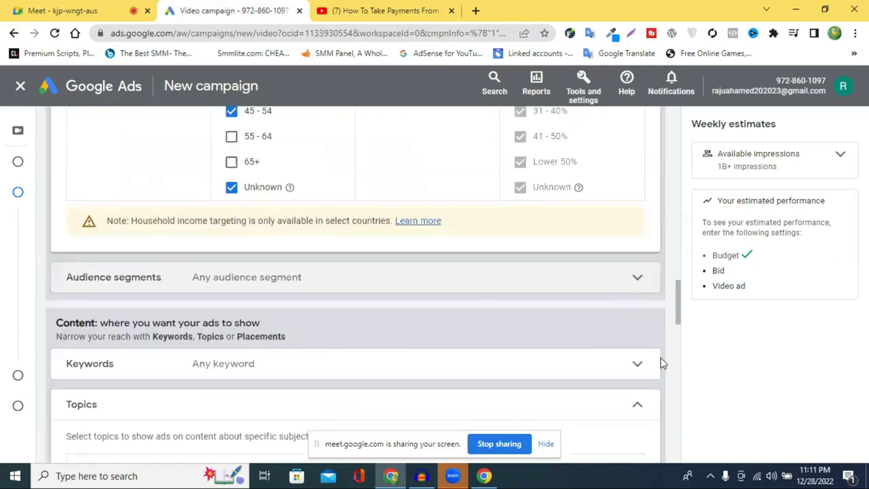
click(632, 401)
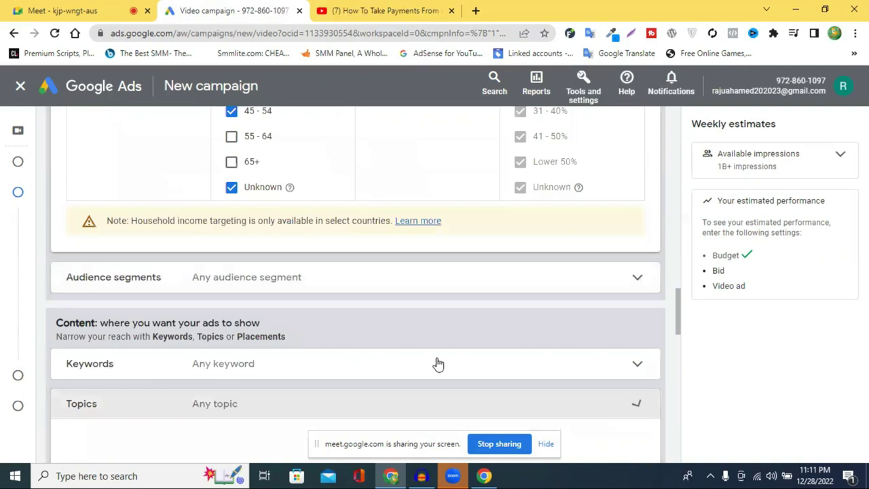
Paste the copied keyword list, from "digital marketing company" to "the complete digital marketing course udemy", into Keywords targeting and collapse the section
click(140, 367)
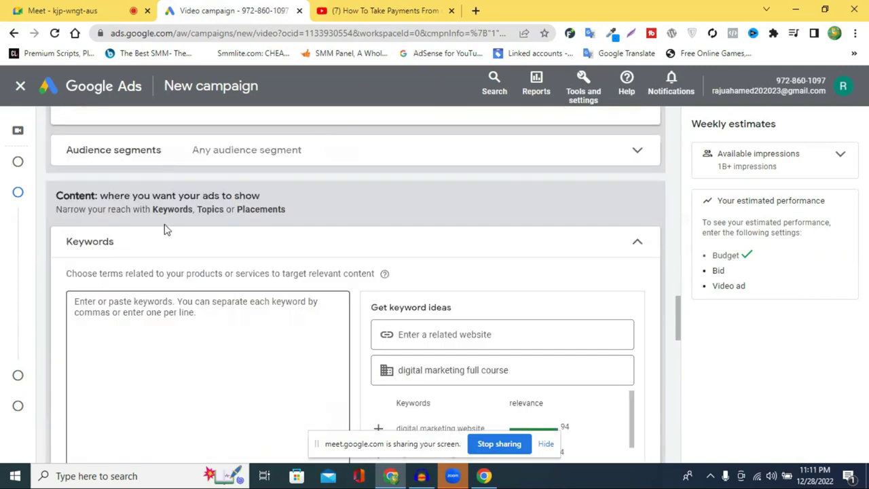
right_click(137, 331)
text(digital marketing company digital marketing learn study digital marketing online marketing courses online with certificate the complete digital marketing course digital marketing full course marketing courses for beginners digital marketing course includes digital marketing lessons how to do digital marketing course the complete digital marketing course udemy)
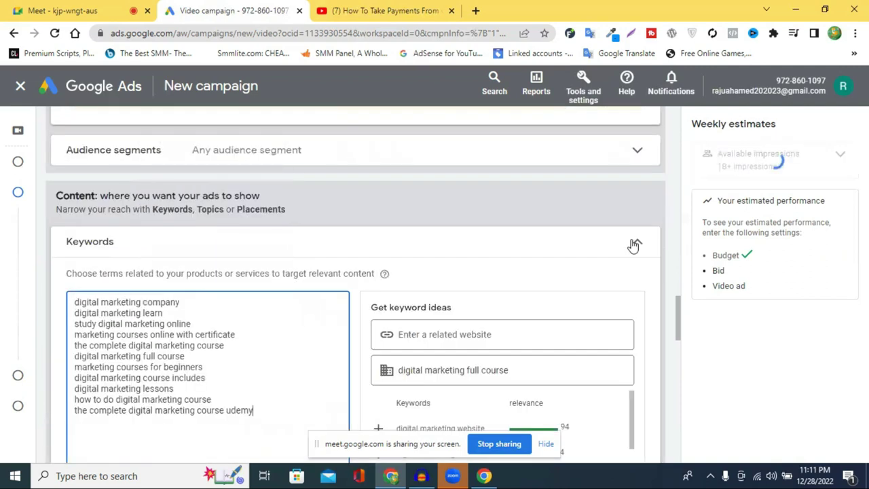
click(634, 246)
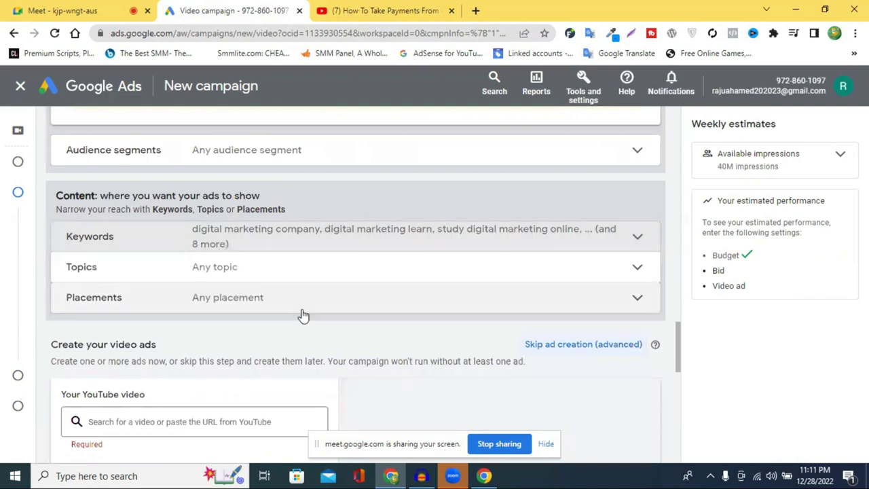
Examine the placement targeting options, including YouTube channels, and collapse the Placements section
click(347, 299)
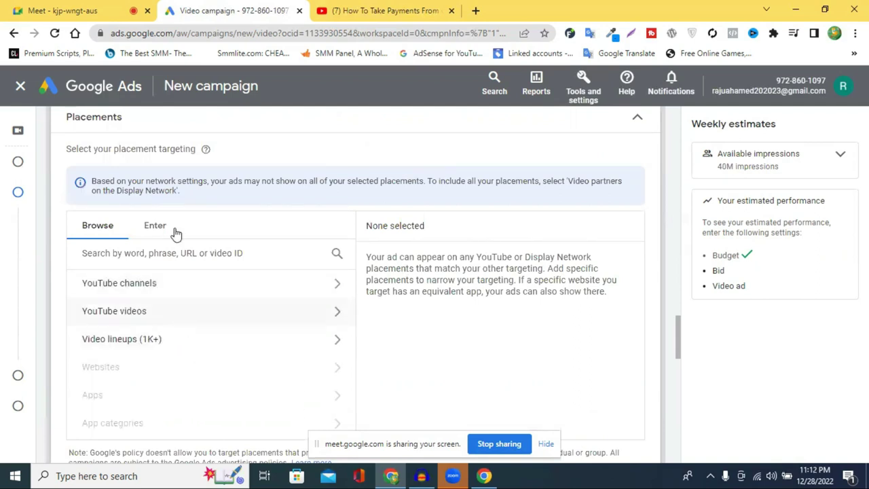
scroll(172, 228, down, 1)
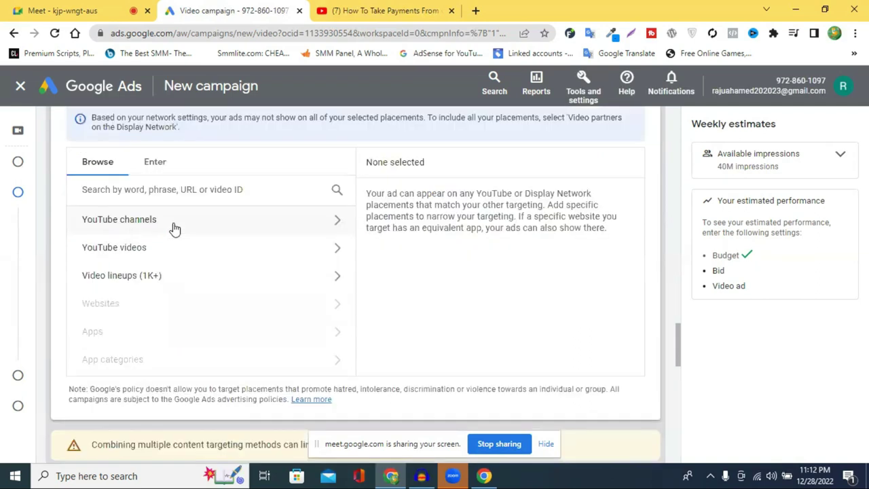
click(155, 161)
click(167, 228)
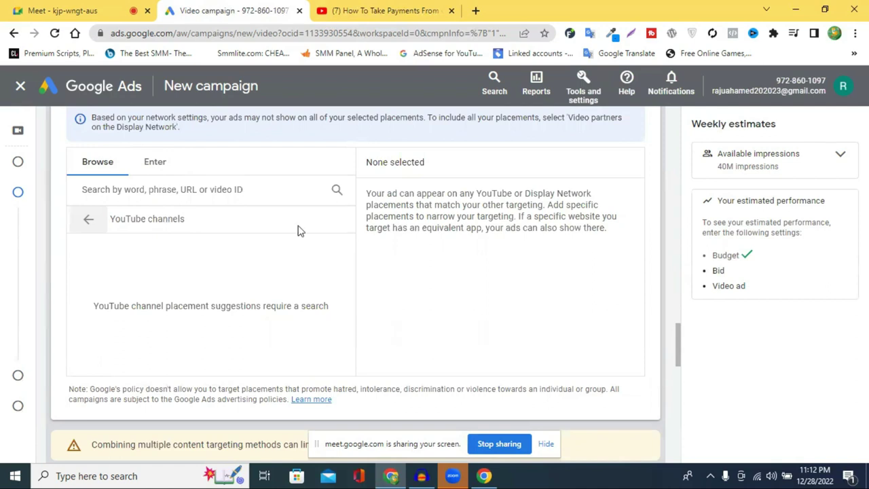
scroll(299, 231, up, 2)
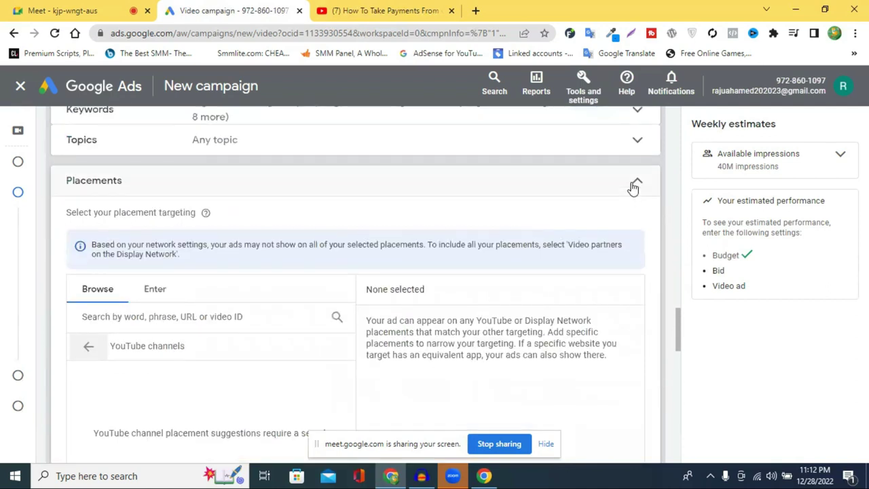
click(636, 184)
Copy the URL of the YouTube video "How To Take Payments From Clients Outside The Marketplace" and add it as the ad's video
scroll(206, 292, down, 1)
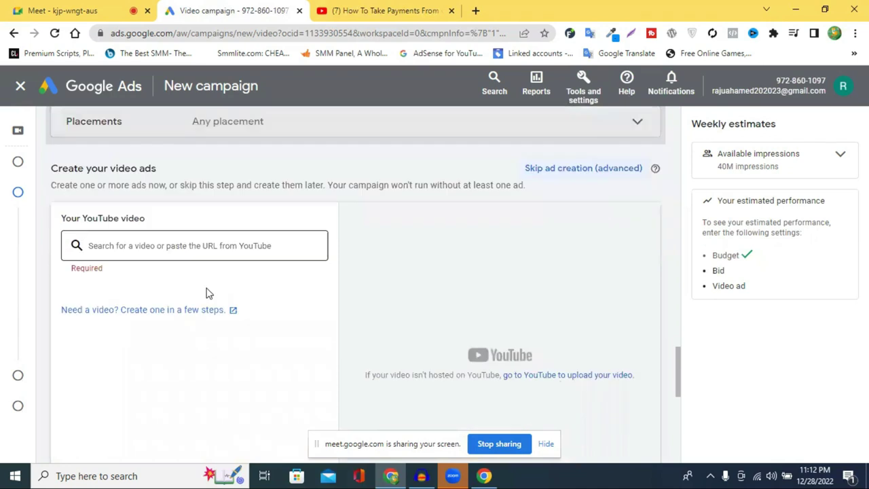
scroll(208, 292, down, 1)
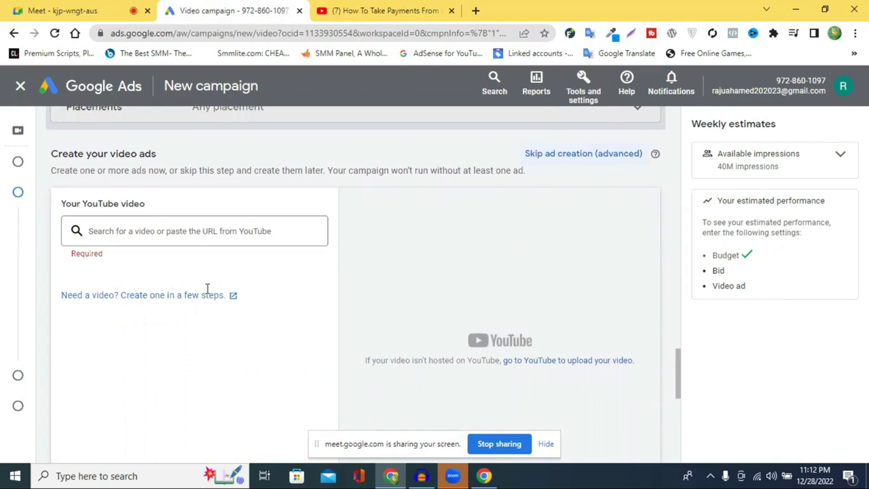
click(335, 8)
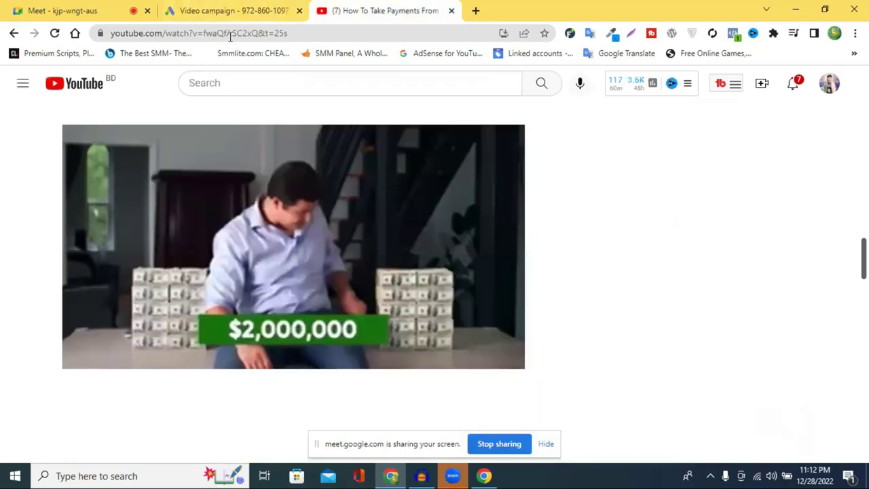
right_click(231, 37)
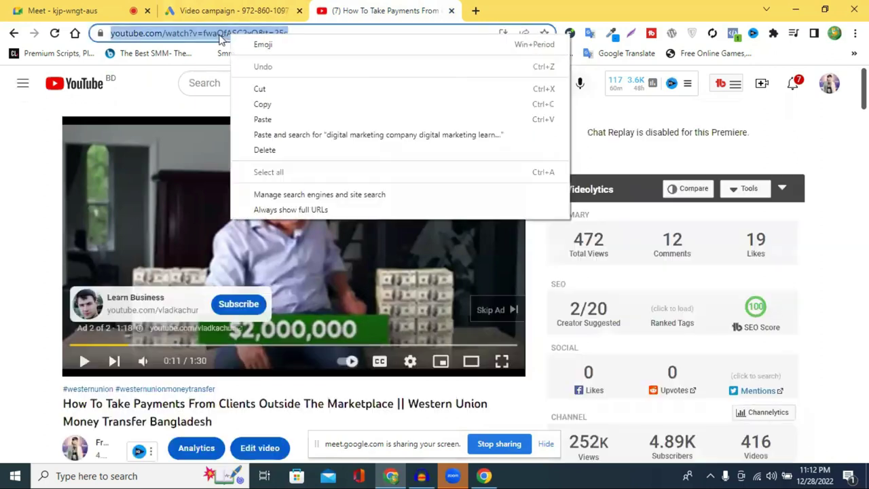
click(288, 109)
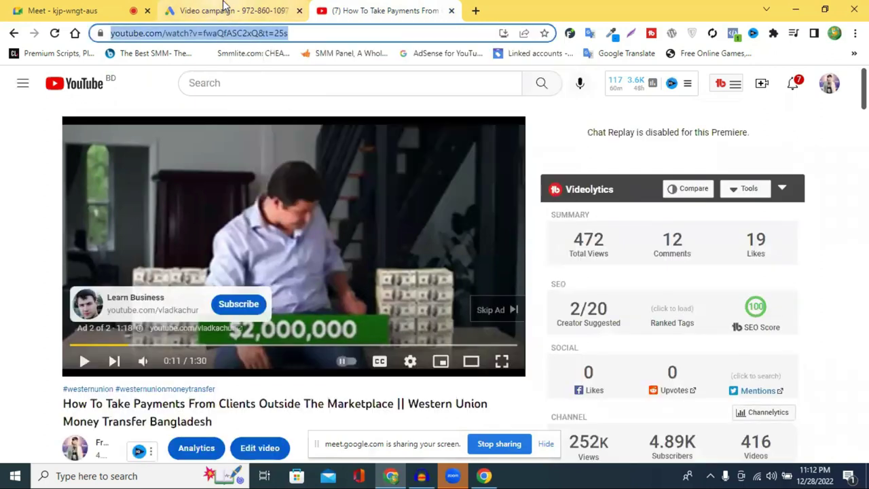
click(226, 8)
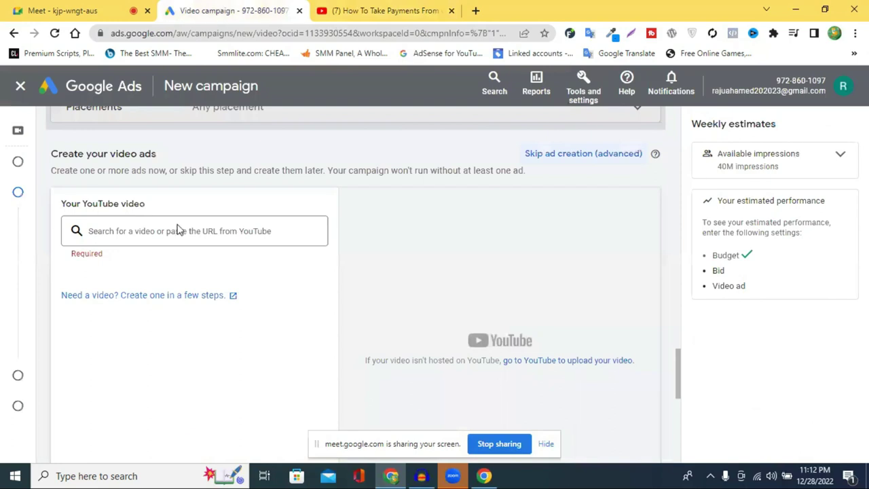
right_click(167, 231)
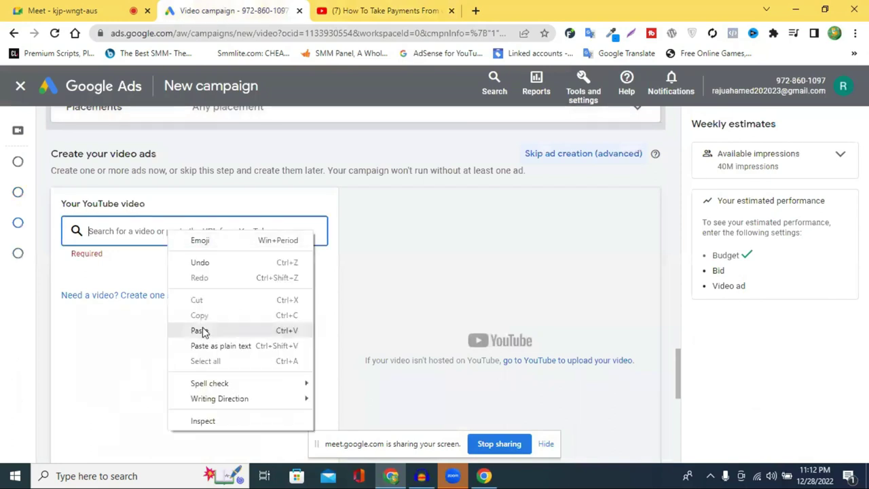
click(201, 330)
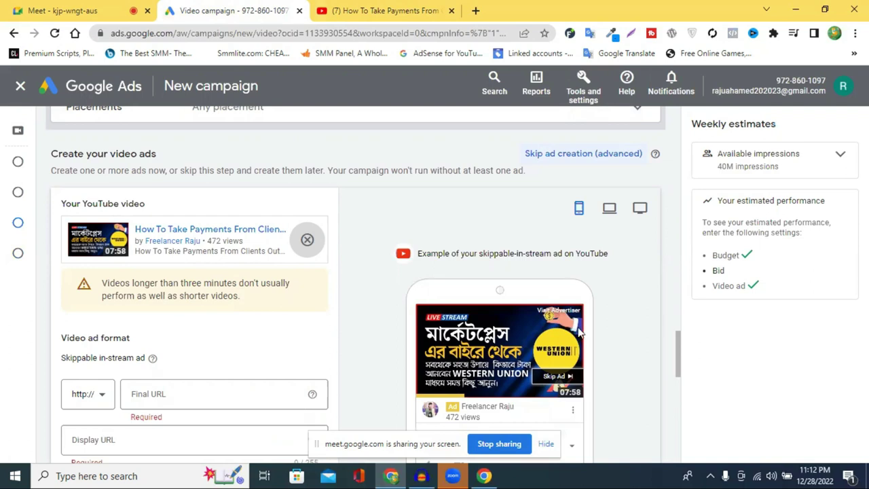
scroll(582, 332, down, 2)
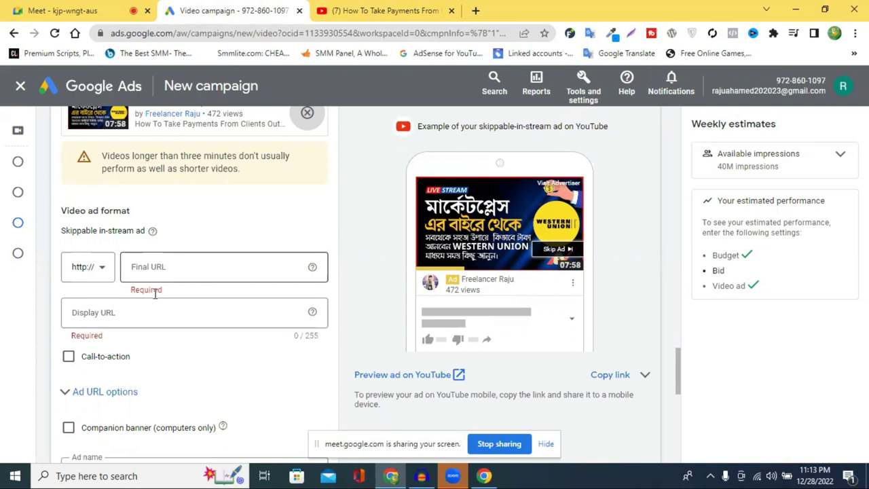
click(97, 272)
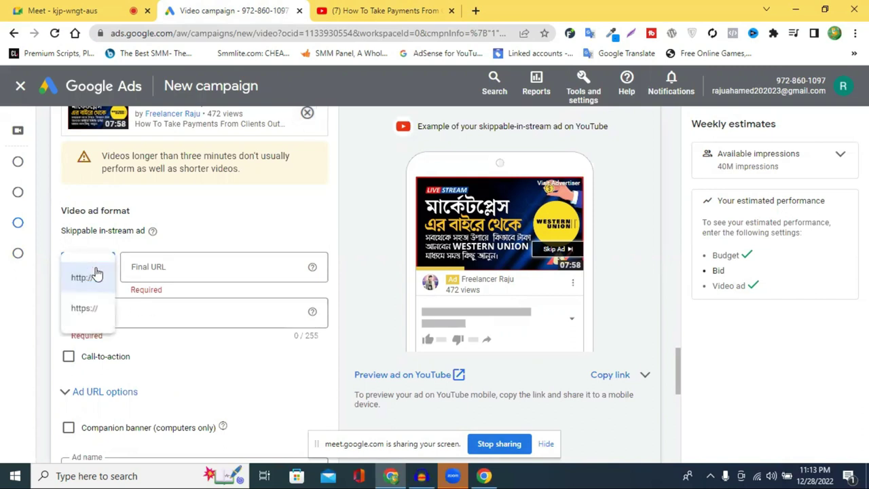
click(87, 277)
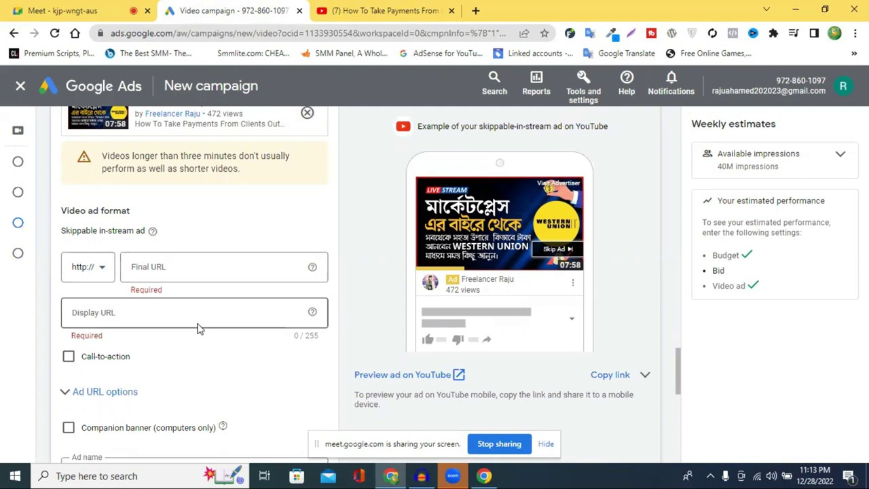
Enable the ad's call-to-action and set its text to "call now"
click(70, 358)
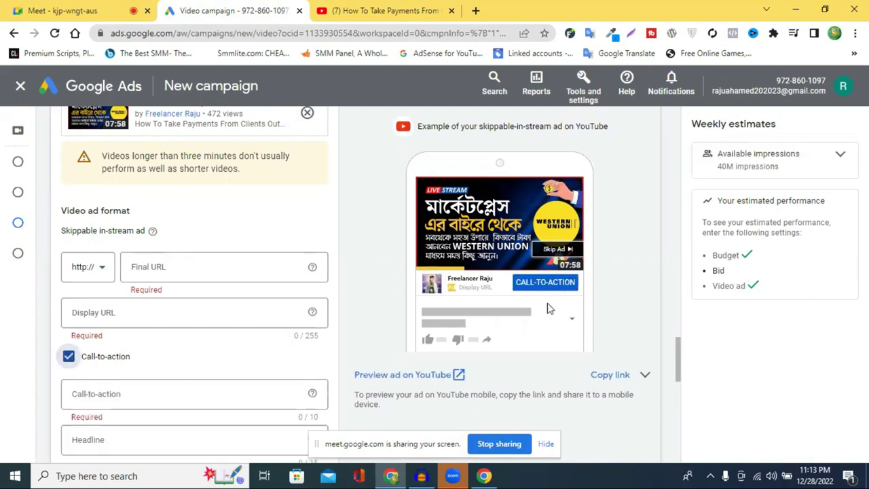
click(127, 393)
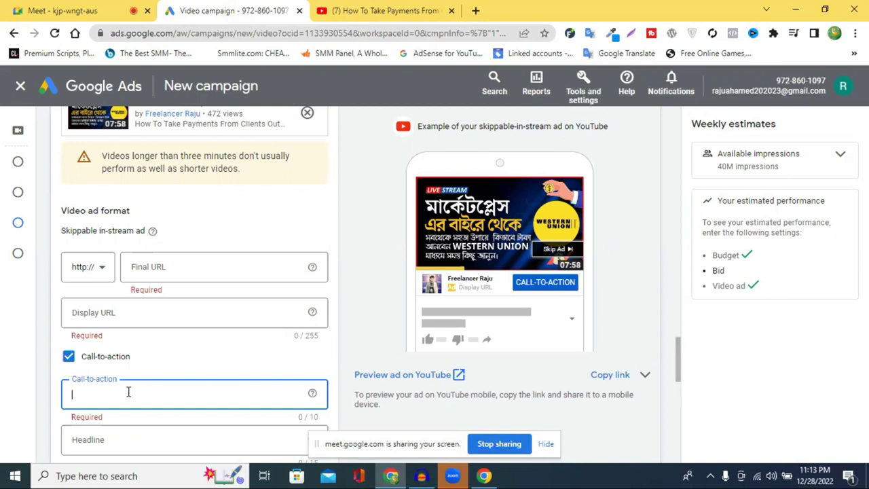
text(cal)
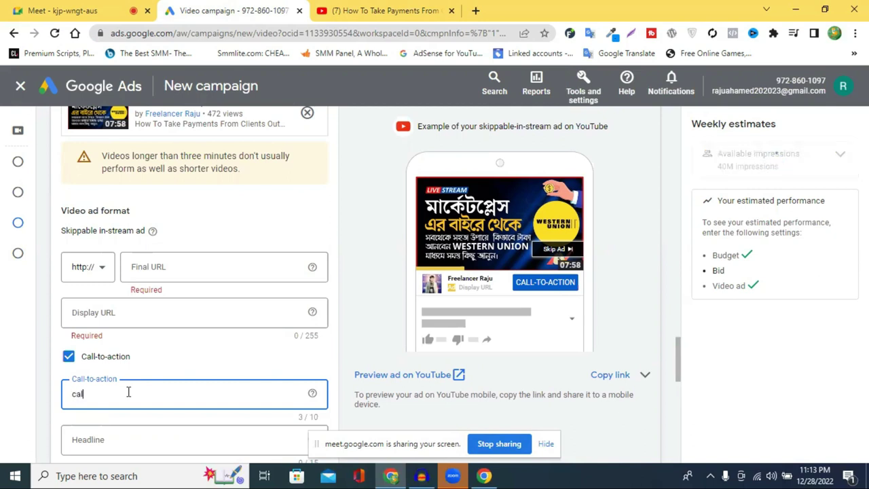
text(l now)
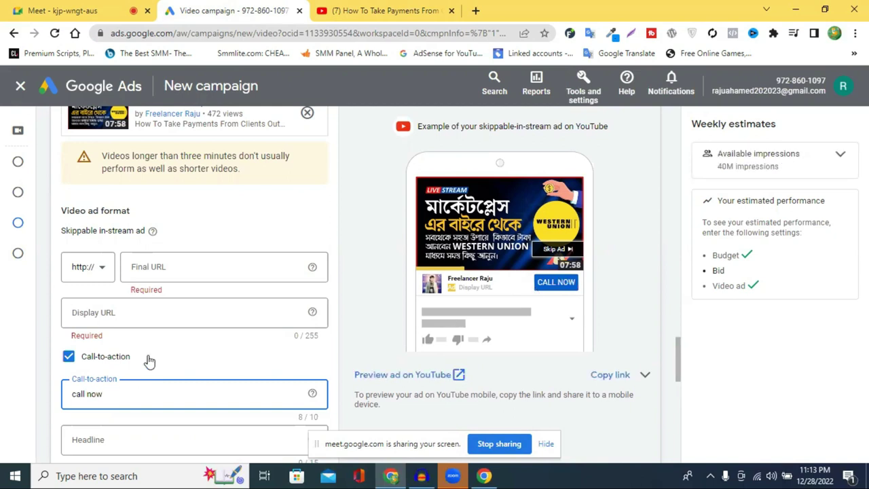
Try the headline "fgfgf" for the ad, clear it and disable the call-to-action
scroll(140, 310, down, 2)
click(141, 311)
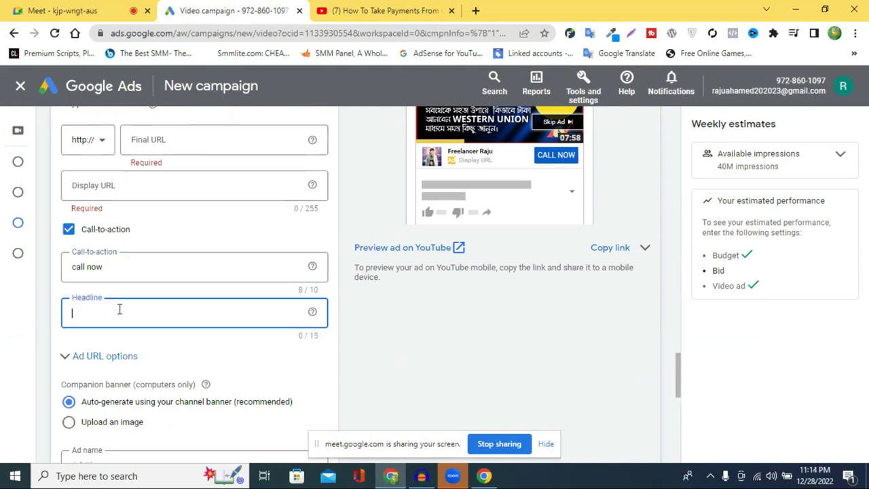
text(fgfgf)
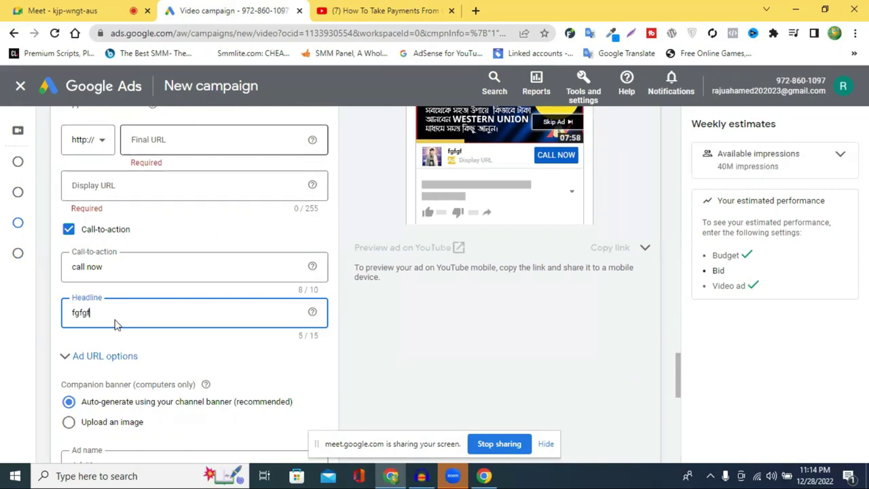
double_click(114, 313)
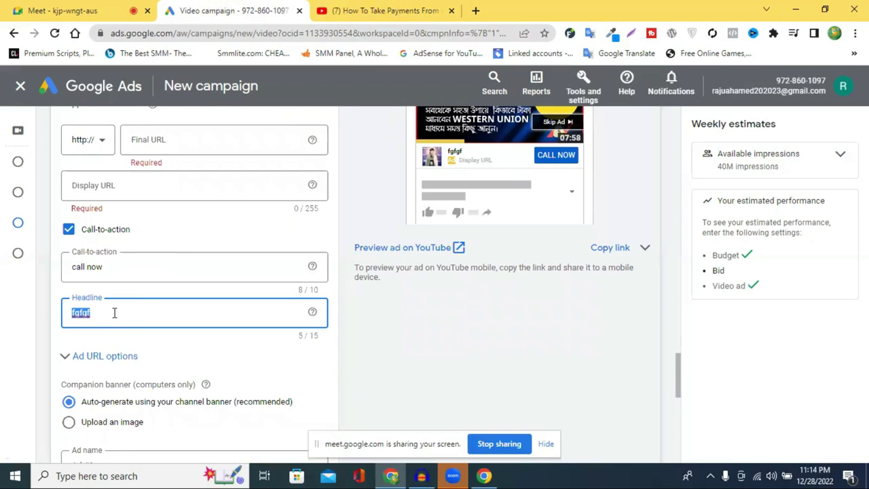
key(BackSpace)
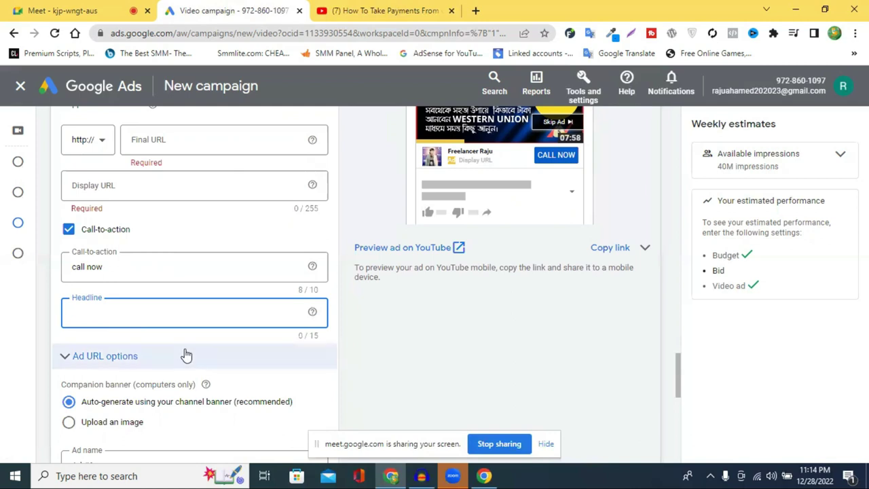
scroll(82, 296, up, 1)
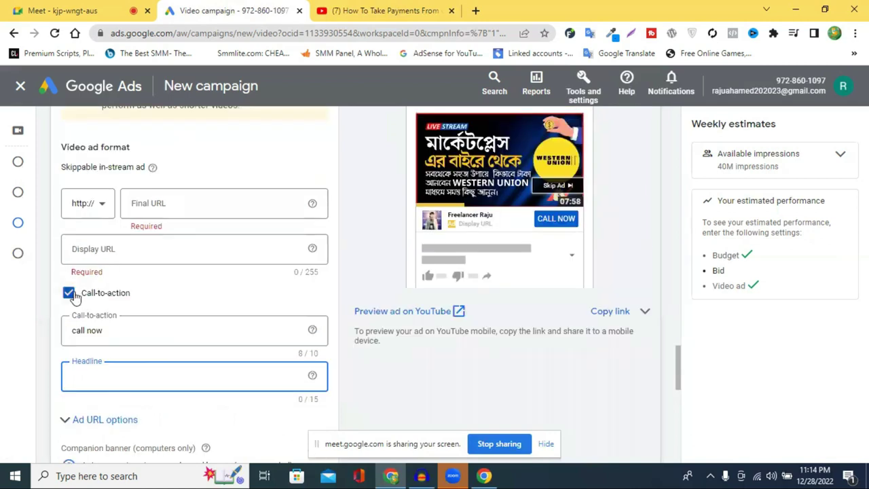
click(70, 294)
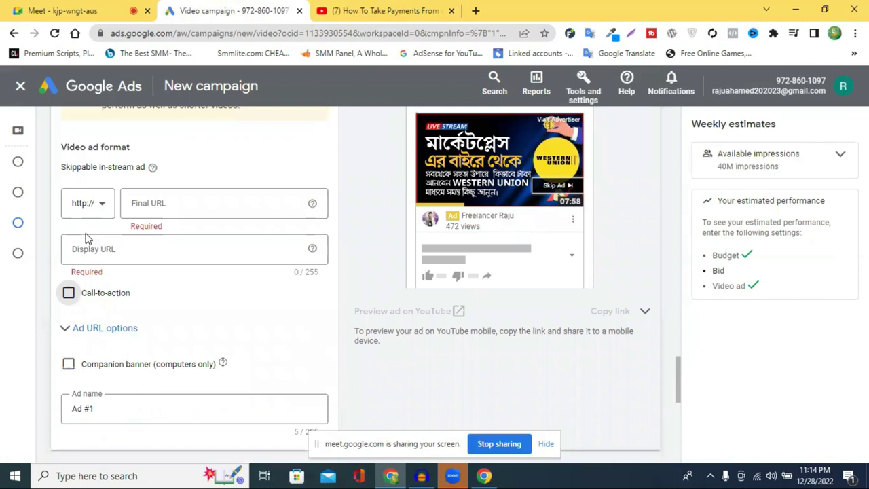
click(111, 211)
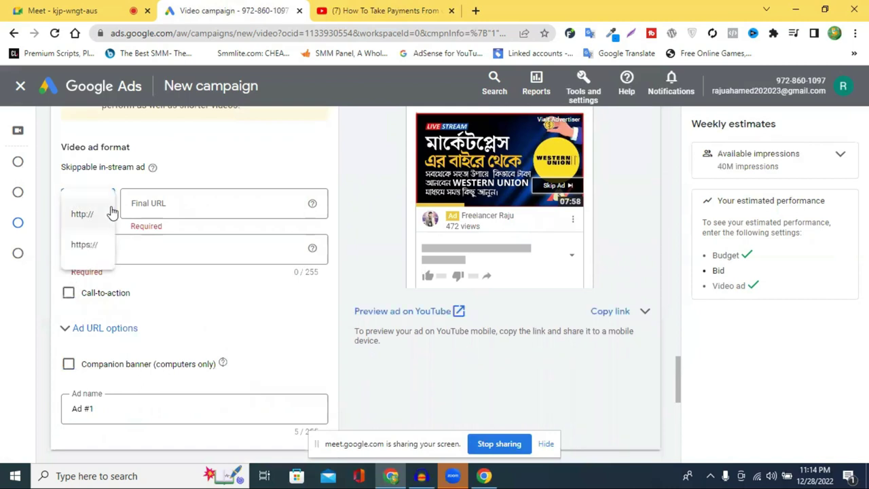
click(157, 206)
click(364, 8)
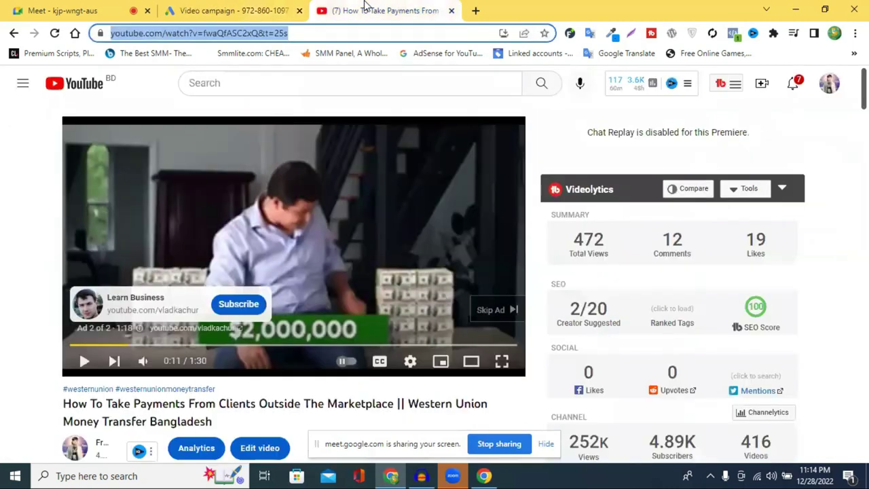
click(842, 92)
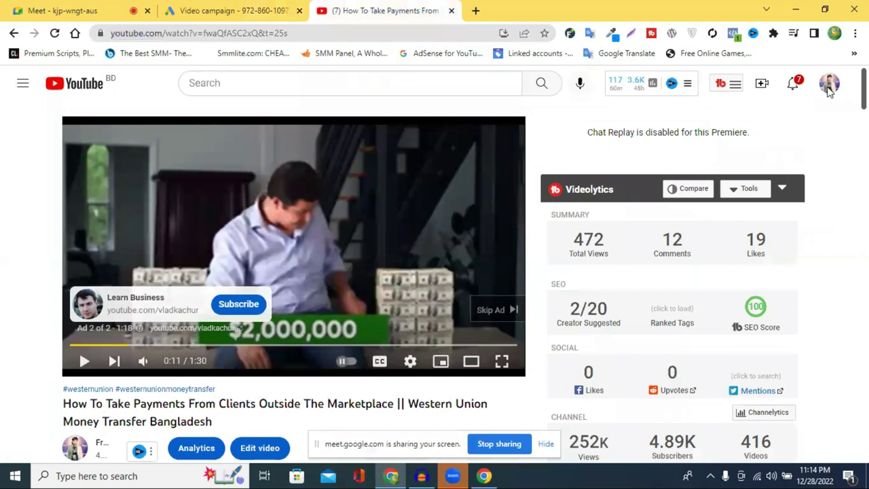
click(825, 85)
click(739, 136)
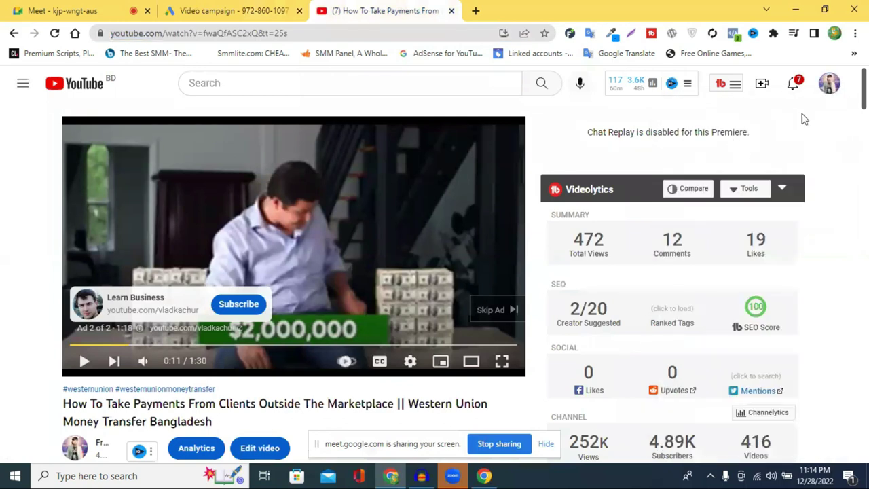
click(831, 87)
click(705, 157)
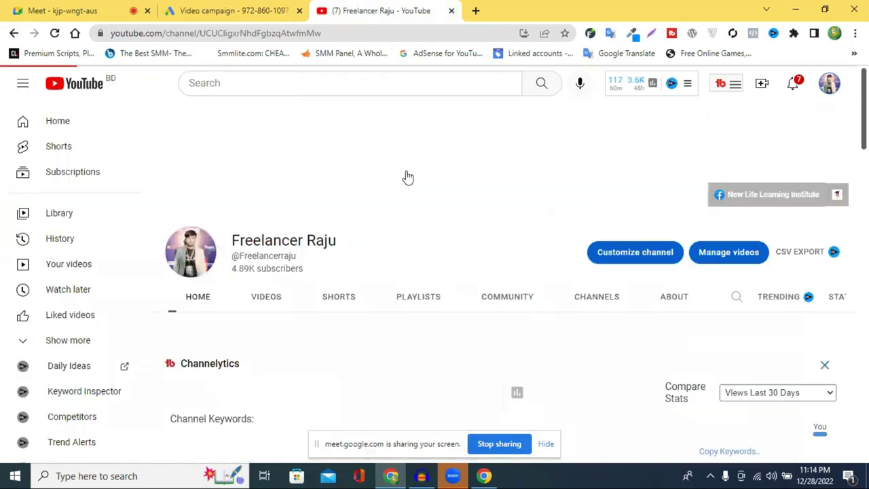
click(270, 299)
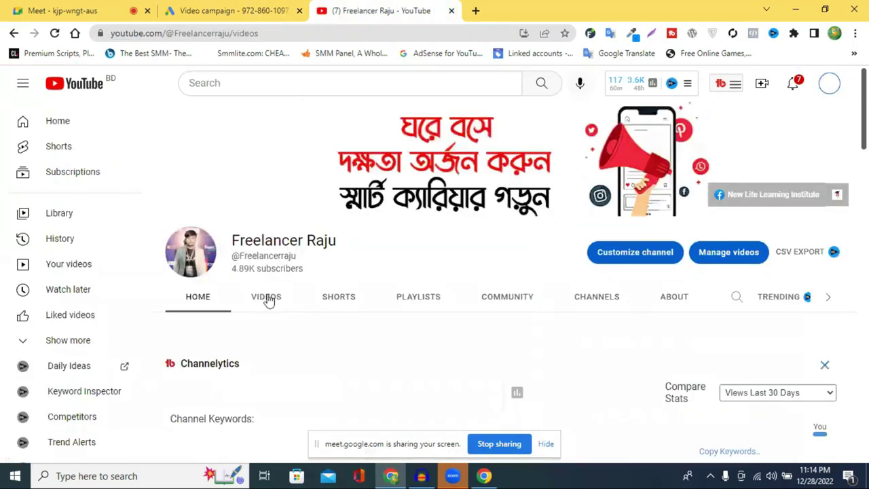
click(228, 34)
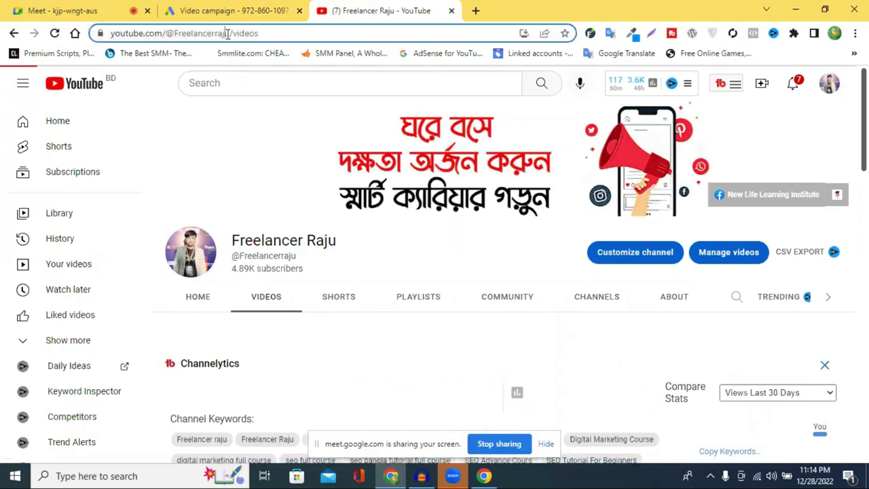
click(246, 33)
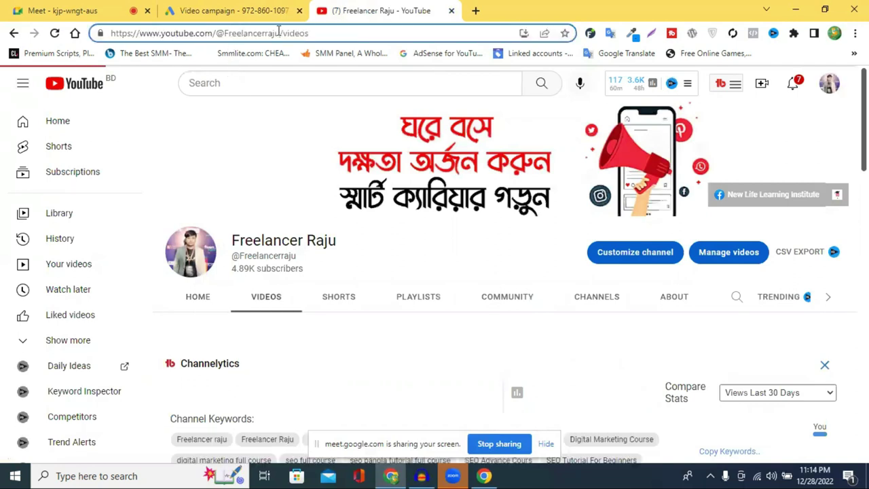
drag(279, 33, 108, 34)
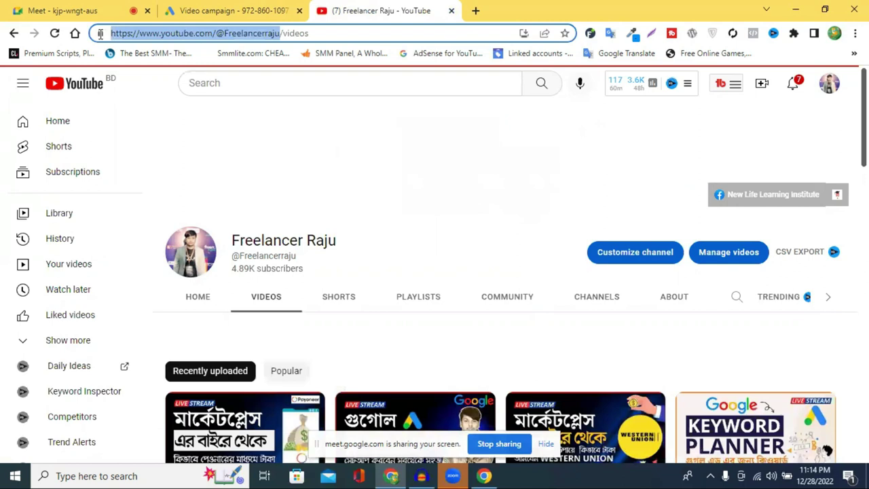
double_click(178, 33)
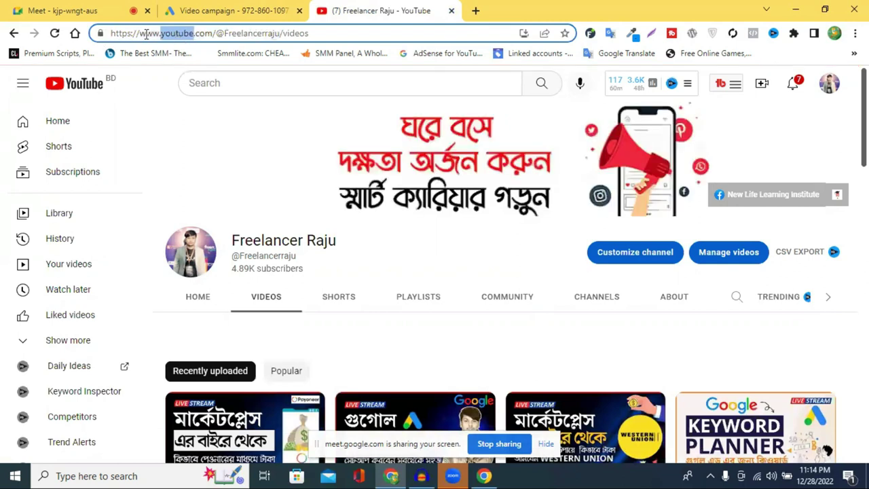
drag(140, 33, 280, 34)
right_click(280, 34)
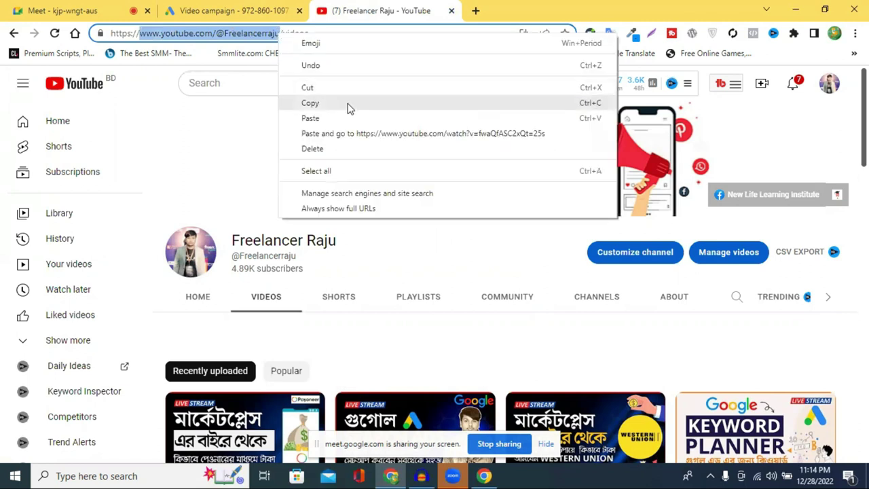
click(347, 104)
Switch back to Google Ads and paste the copied channel address as both the ad's final URL and display URL
click(234, 10)
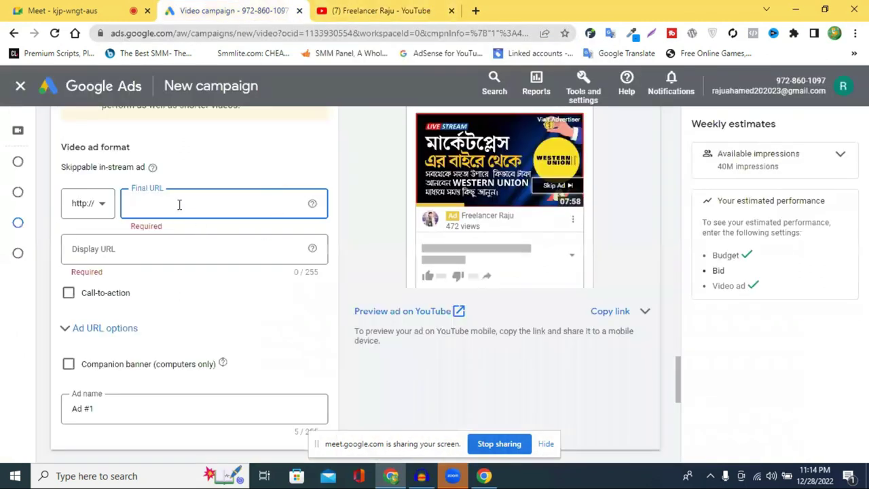
right_click(180, 205)
click(225, 306)
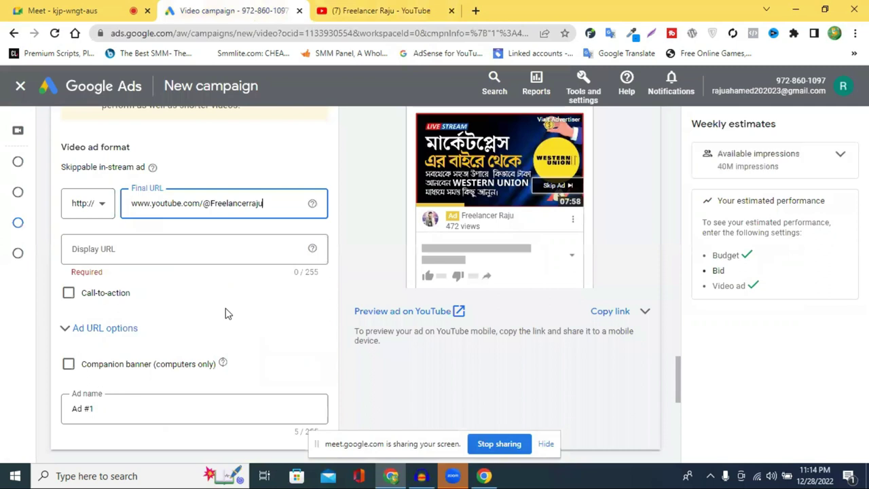
click(138, 248)
key(ctrl+v)
click(138, 248)
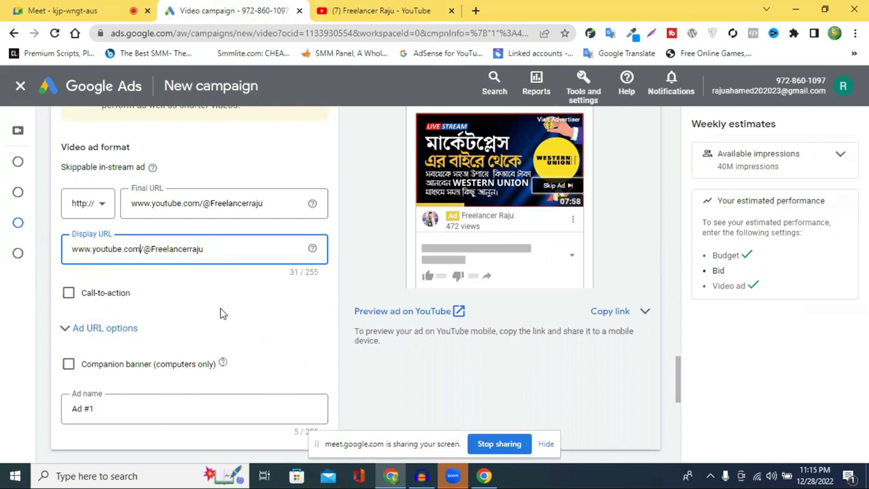
Examine the ad URL options, the ad name and the target CPM bid settings for the first ad
scroll(150, 335, down, 1)
scroll(159, 335, down, 1)
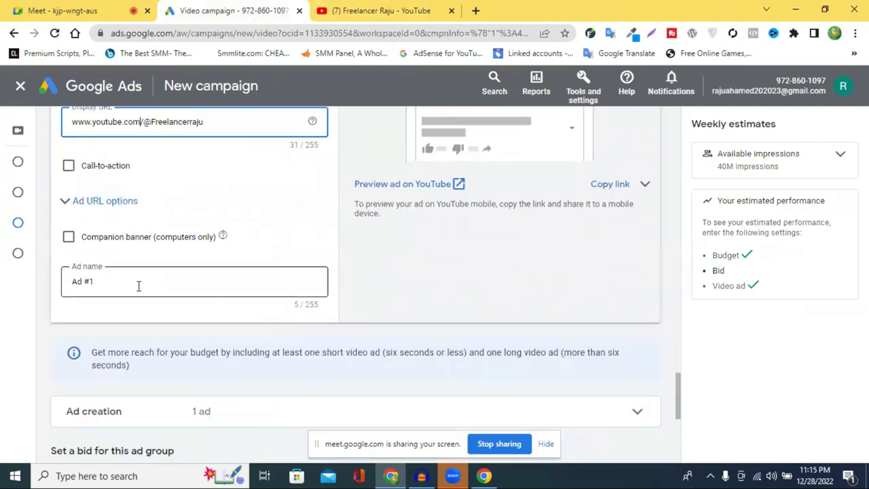
scroll(163, 294, down, 1)
scroll(190, 355, up, 1)
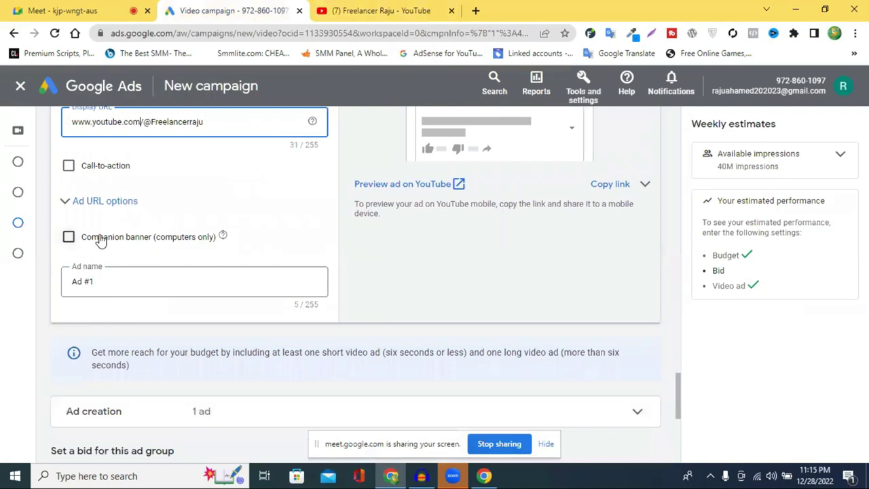
click(66, 201)
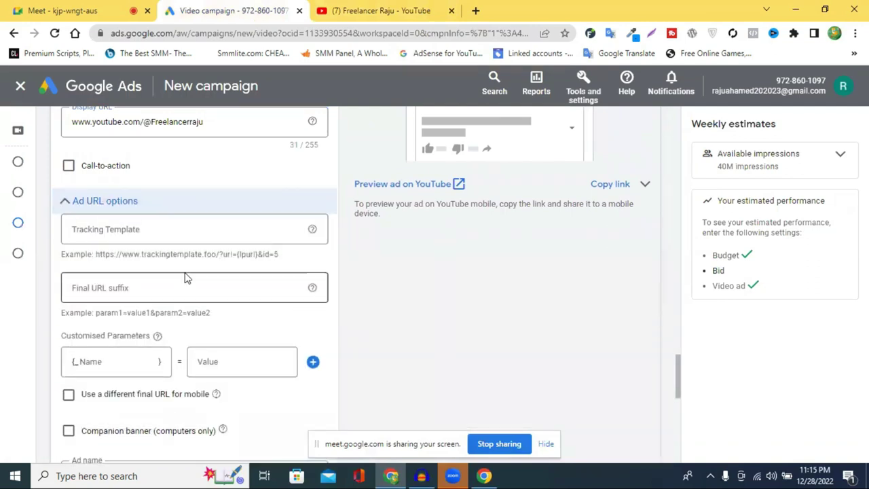
click(100, 201)
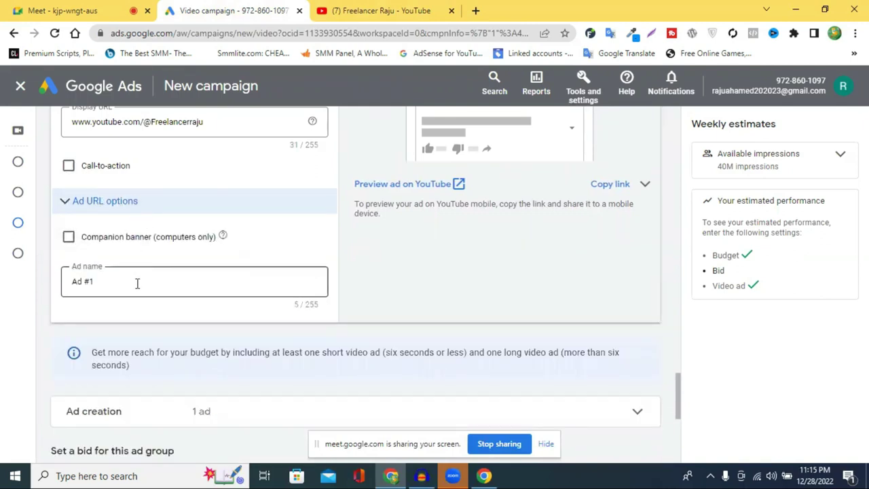
click(114, 279)
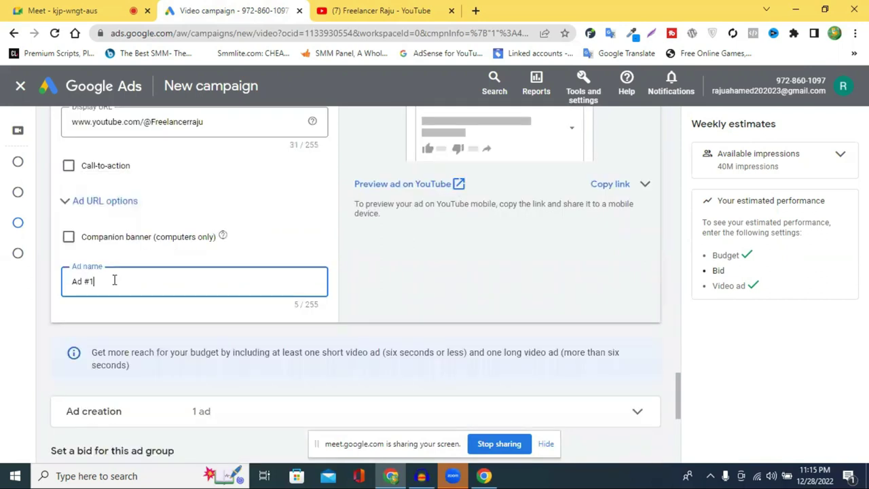
scroll(144, 277, up, 1)
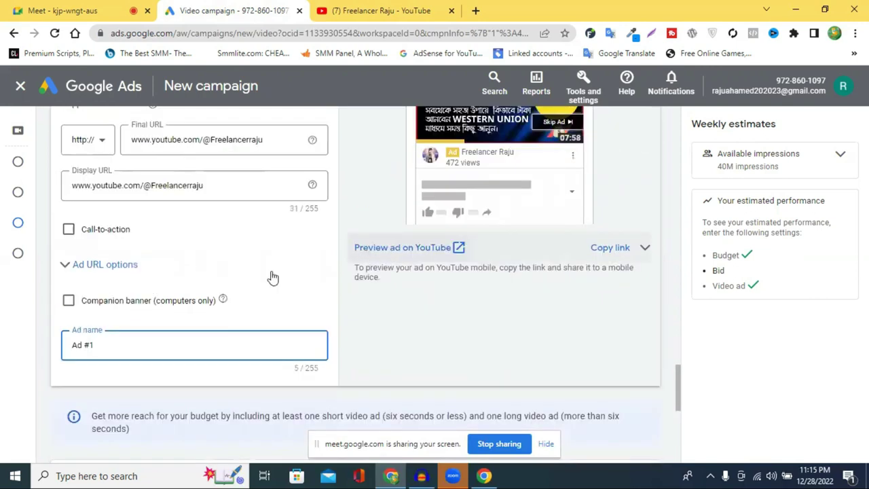
scroll(271, 278, down, 3)
scroll(296, 304, down, 2)
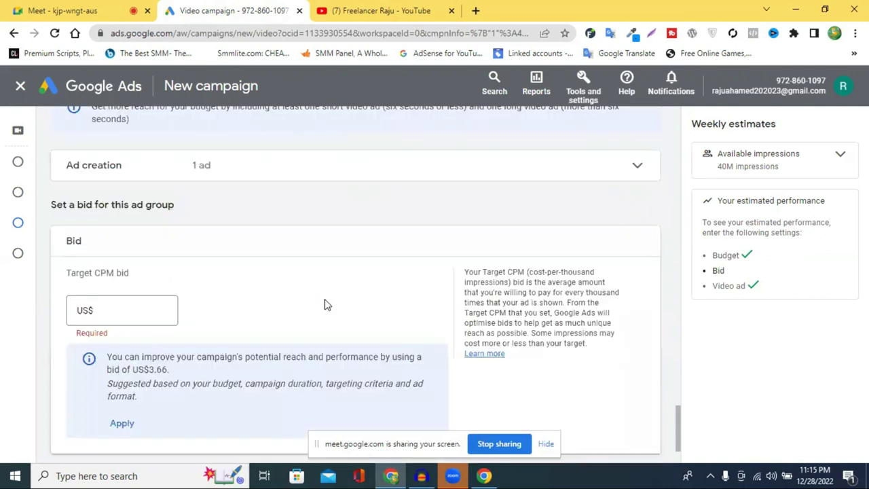
scroll(324, 305, up, 5)
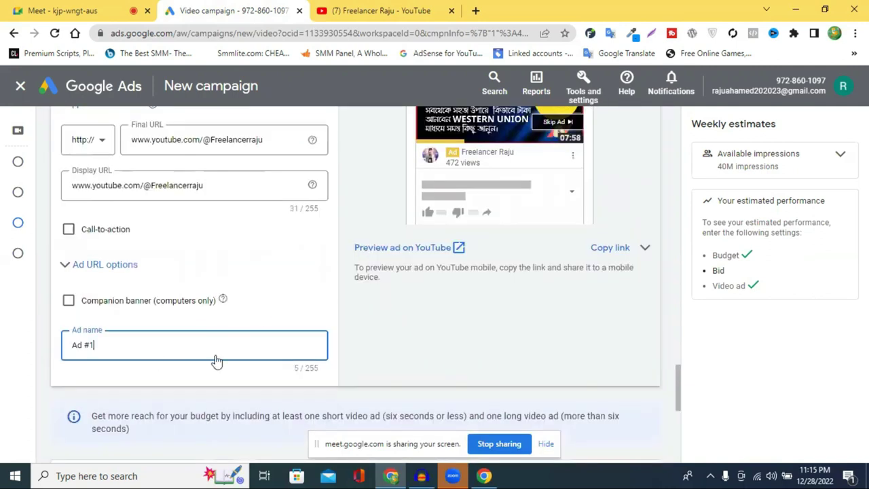
Expand the ad creation section and add a second, new video ad to the ad group
scroll(231, 360, down, 2)
click(312, 334)
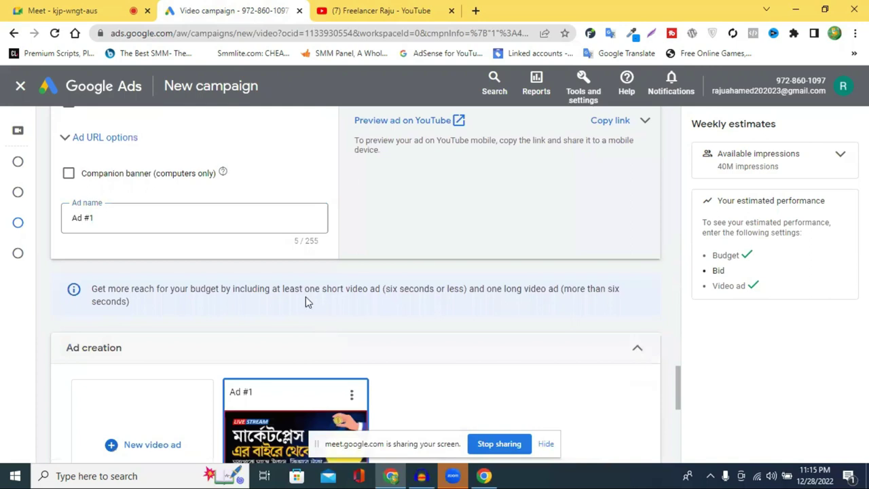
scroll(139, 302, down, 3)
click(133, 246)
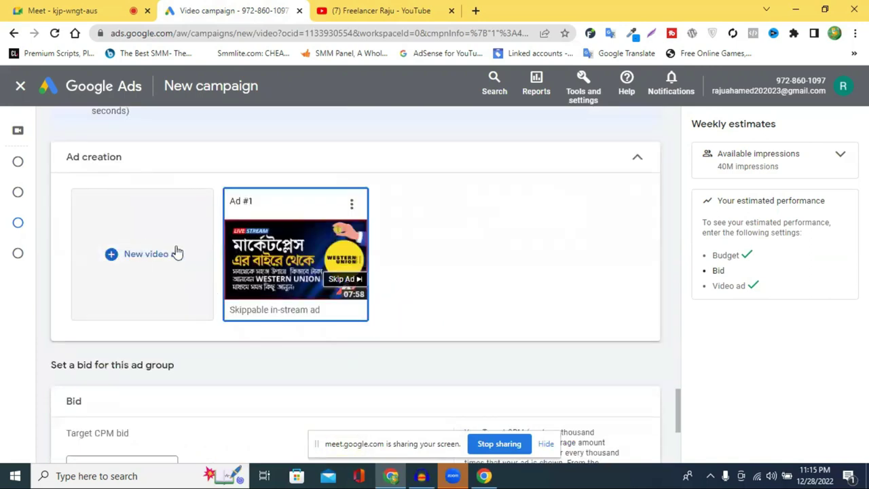
click(139, 246)
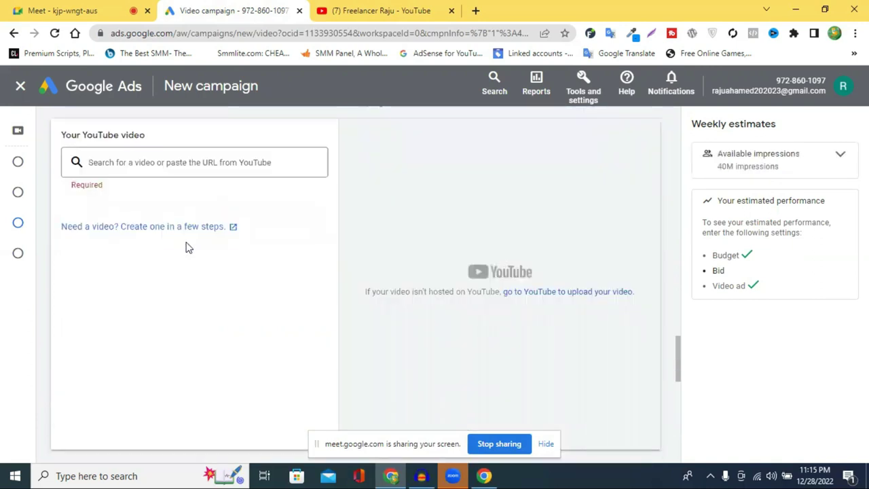
Review the ad group's demographics and content targeting, and choose to create an ad instead of skipping ad creation
scroll(189, 247, up, 5)
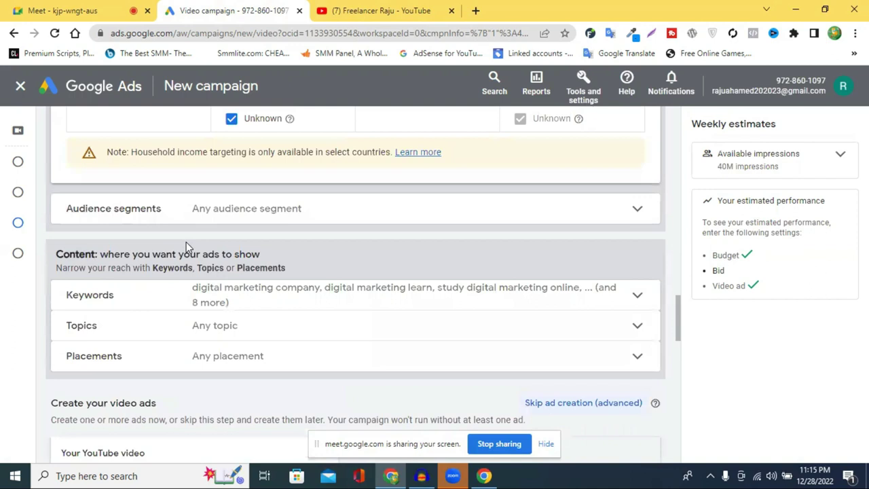
scroll(186, 242, down, 4)
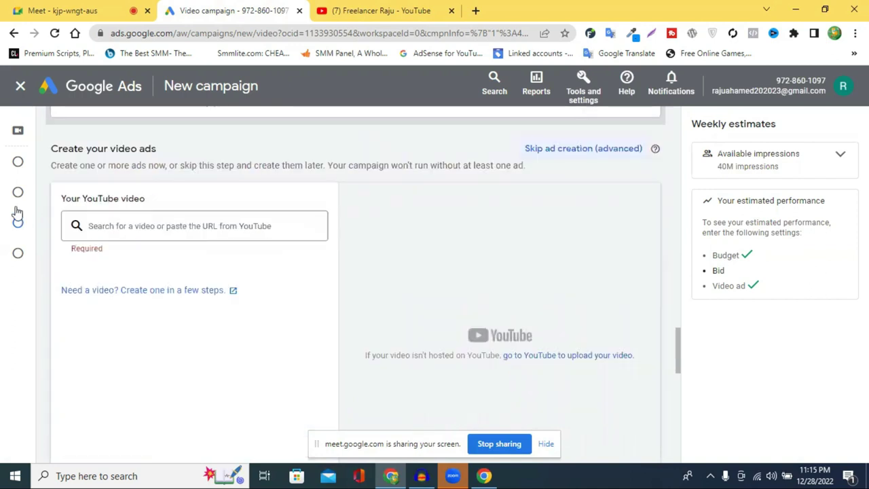
mouse_move(13, 226)
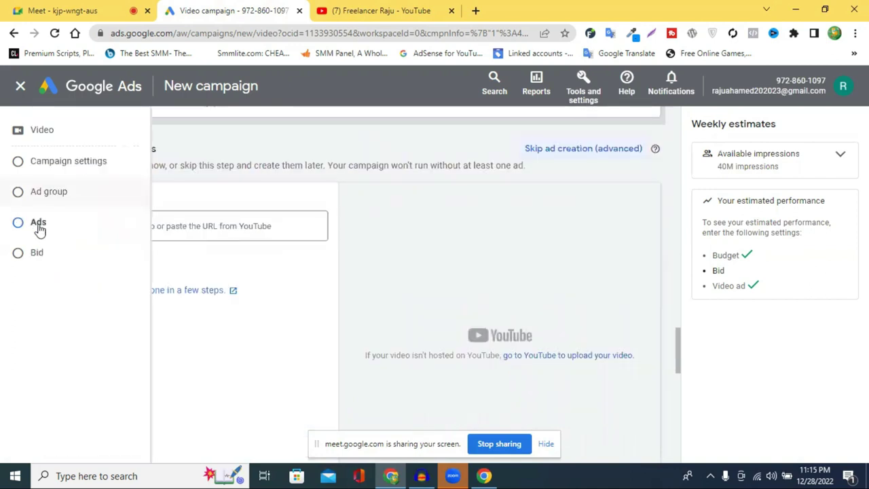
click(49, 193)
scroll(303, 249, up, 2)
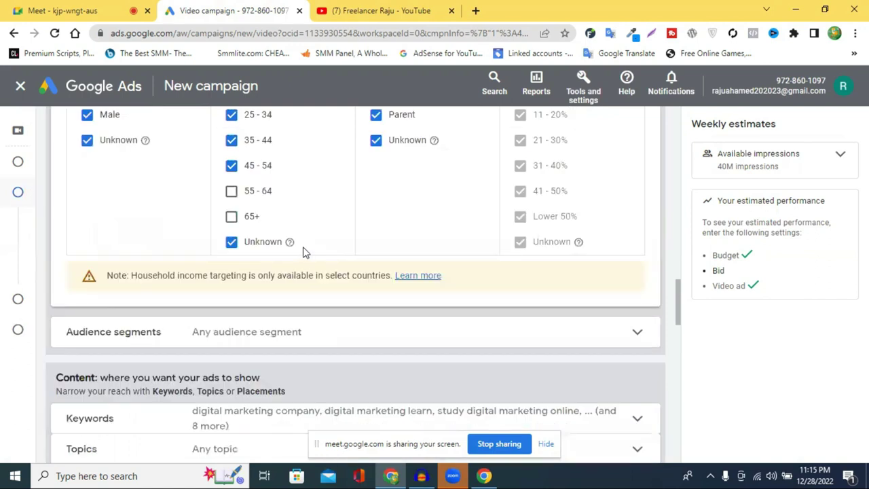
scroll(303, 251, down, 10)
scroll(546, 212, up, 4)
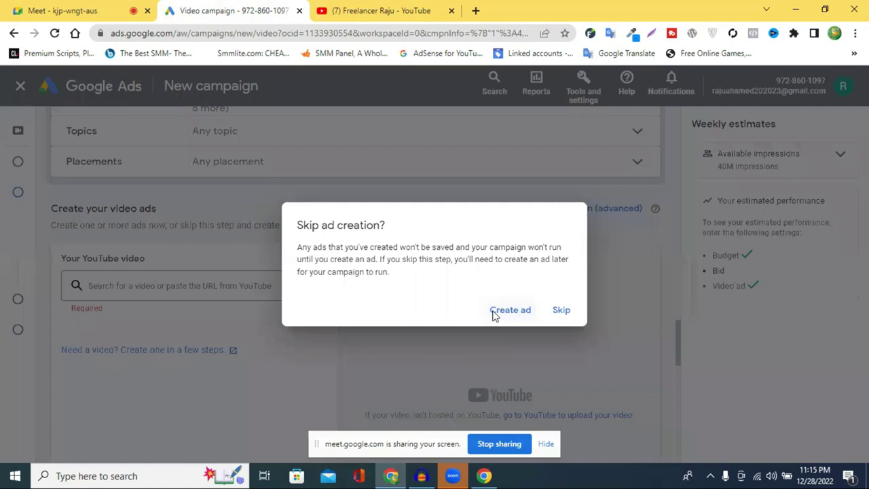
click(496, 315)
scroll(154, 164, down, 2)
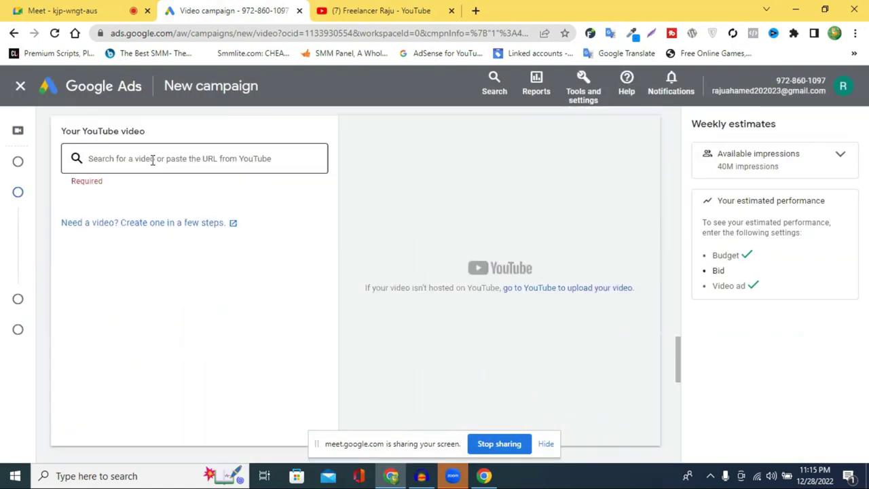
right_click(152, 161)
click(106, 229)
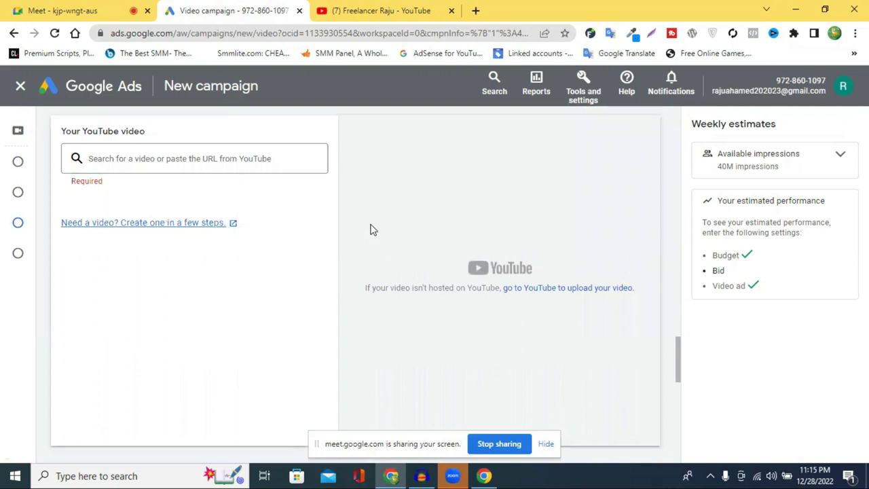
click(425, 13)
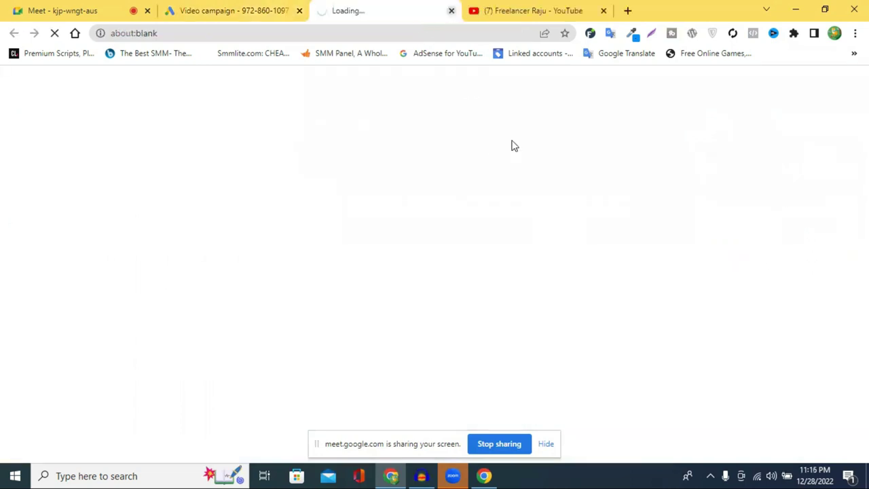
Reopen the first video ad for editing and review its video, final URL, display URL and ad name
scroll(548, 218, down, 4)
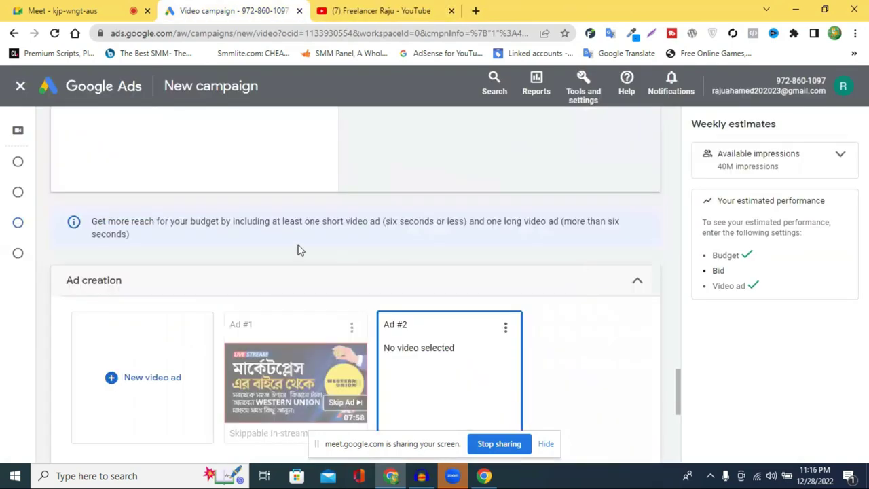
scroll(299, 206, down, 3)
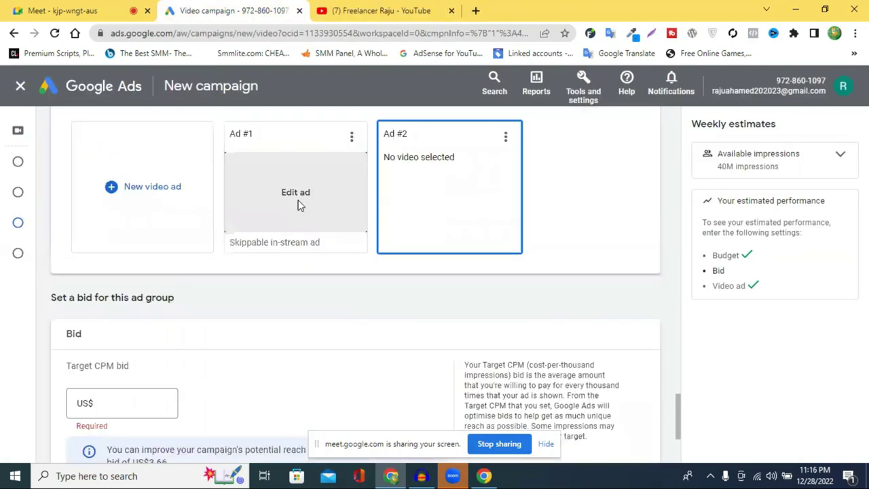
click(300, 205)
scroll(336, 252, up, 2)
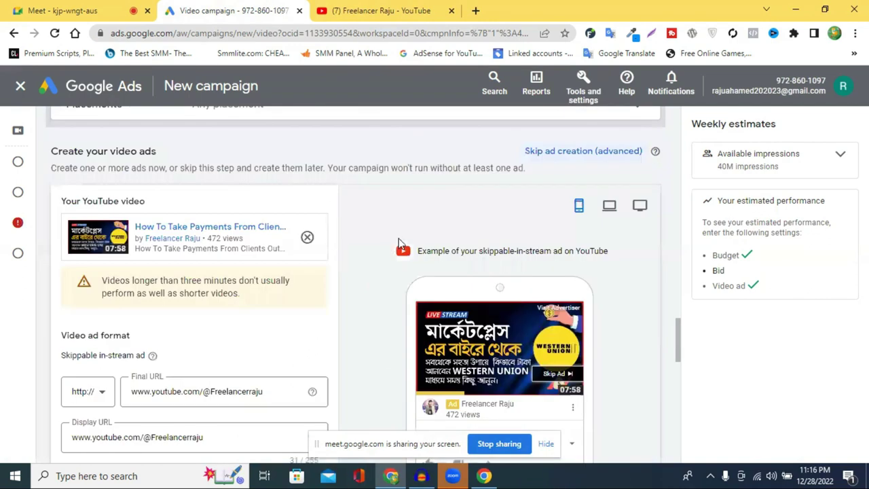
scroll(394, 243, down, 2)
scroll(152, 228, up, 1)
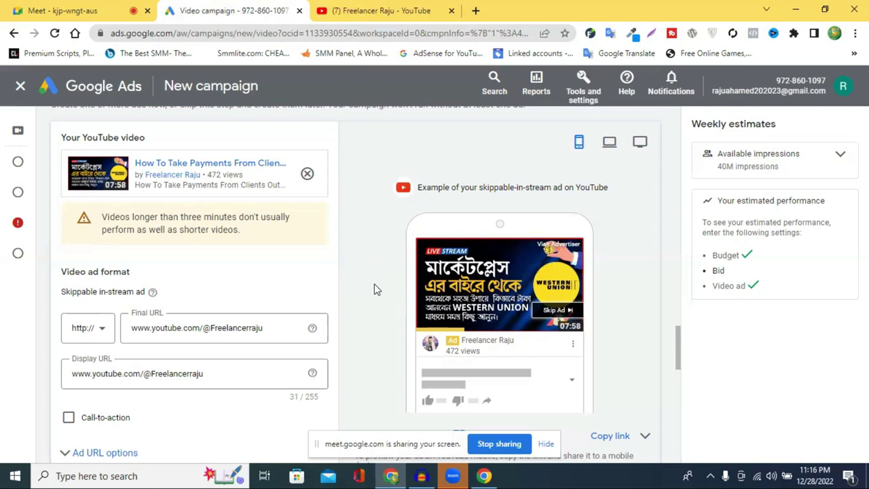
scroll(374, 290, down, 2)
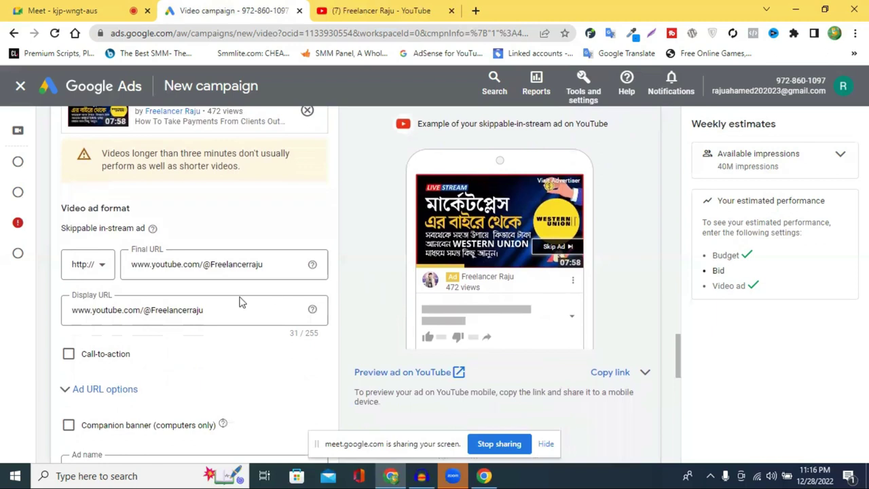
scroll(154, 366, down, 2)
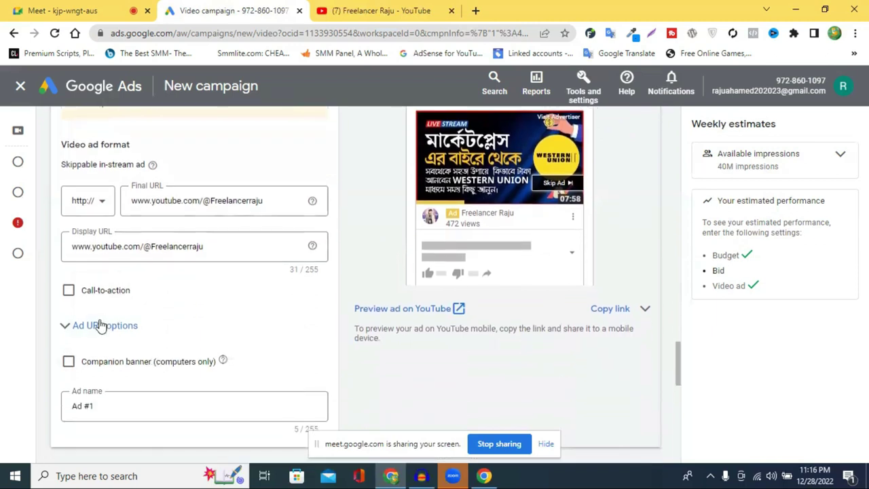
Discard the empty second video ad from the ad group
scroll(154, 324, down, 5)
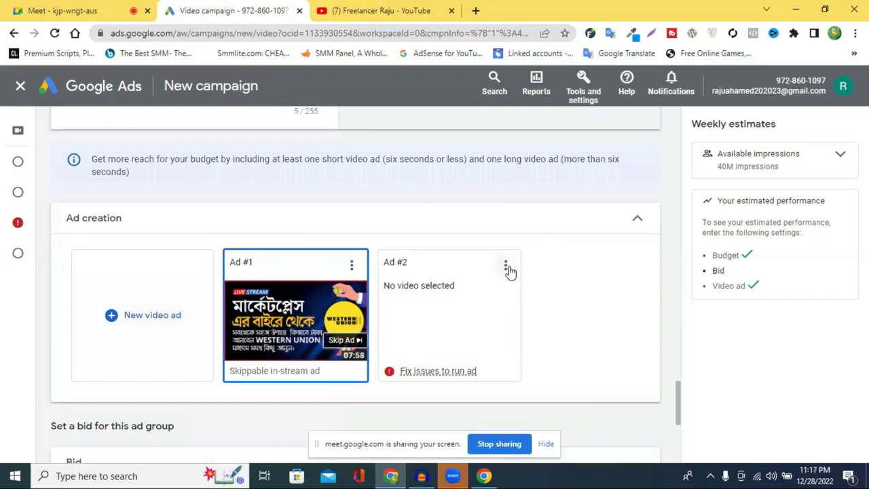
click(506, 265)
click(486, 343)
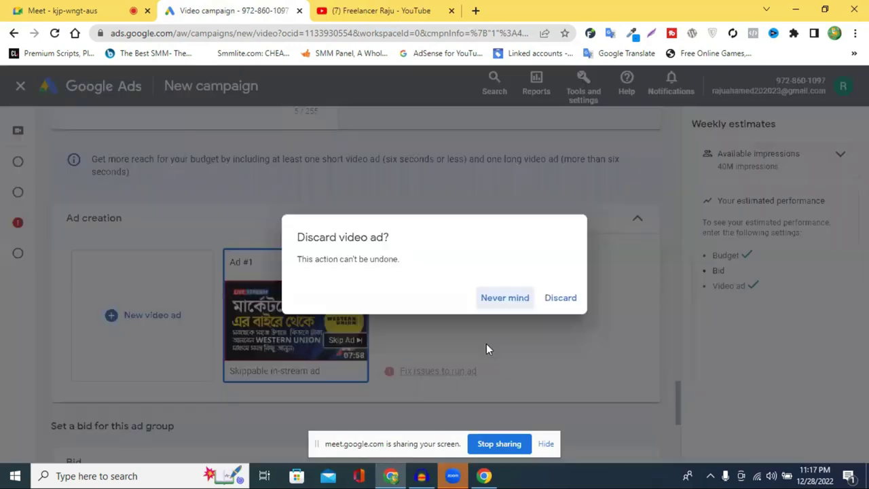
click(507, 305)
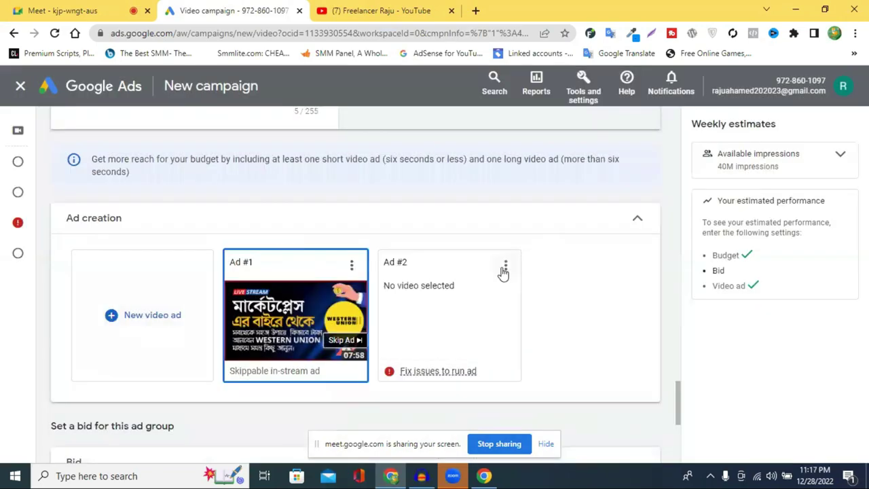
click(505, 265)
click(487, 343)
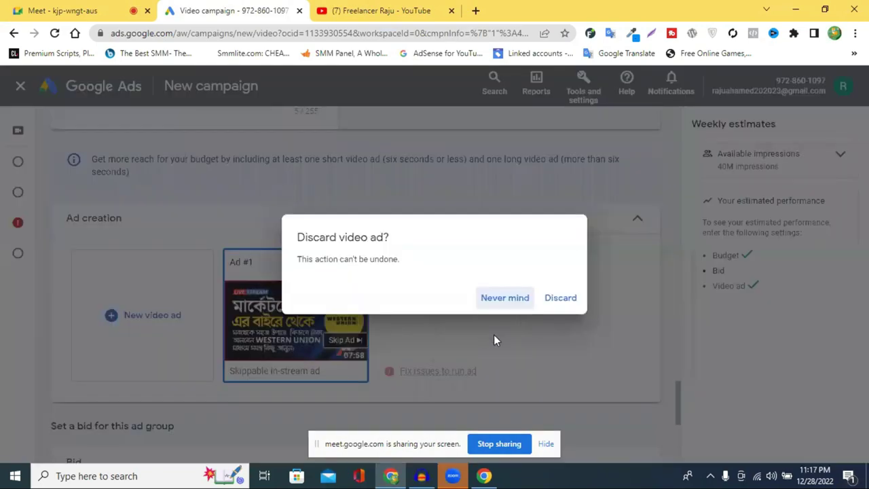
click(566, 302)
Set the ad group's target CPM bid to US$0.20
scroll(328, 310, down, 4)
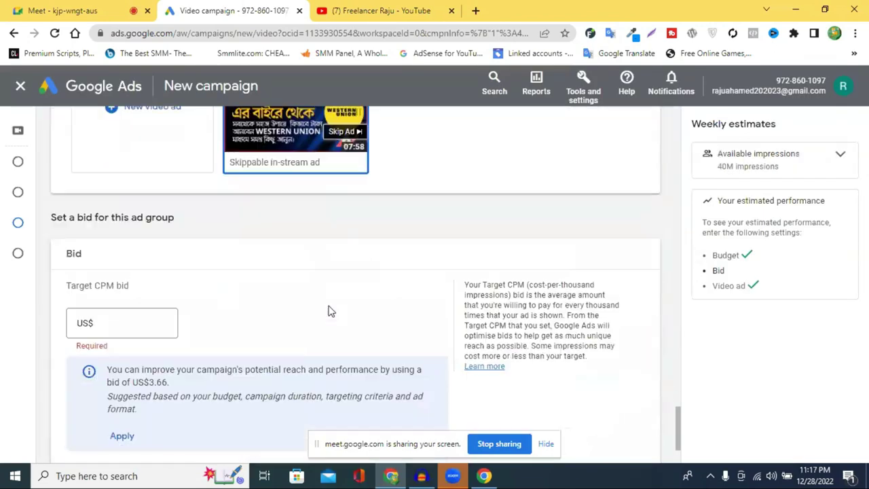
click(105, 278)
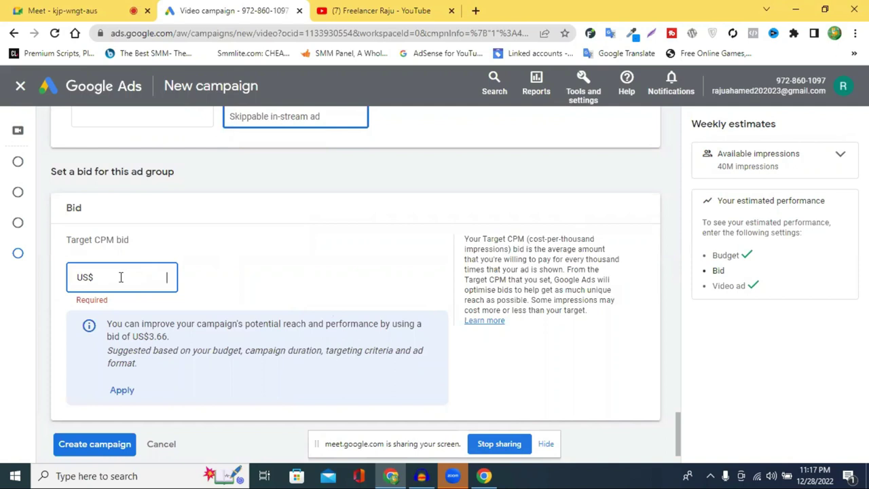
drag(465, 239, 576, 246)
click(147, 278)
text(0.)
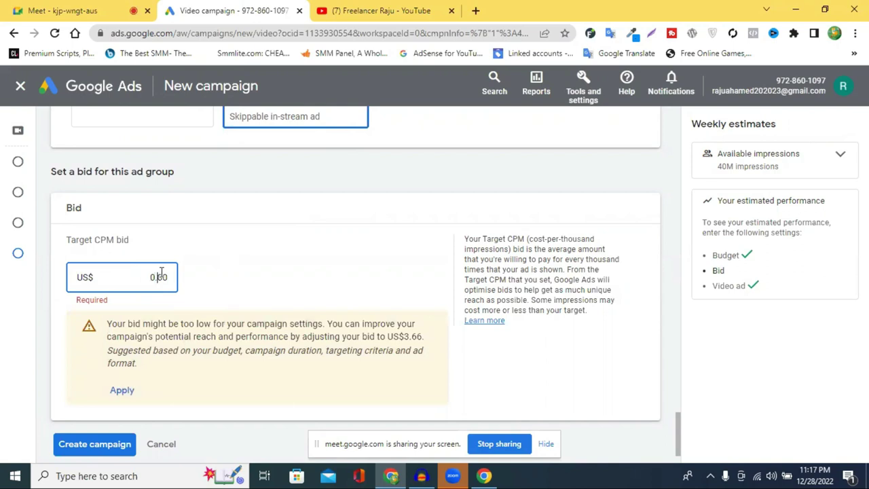
text(2)
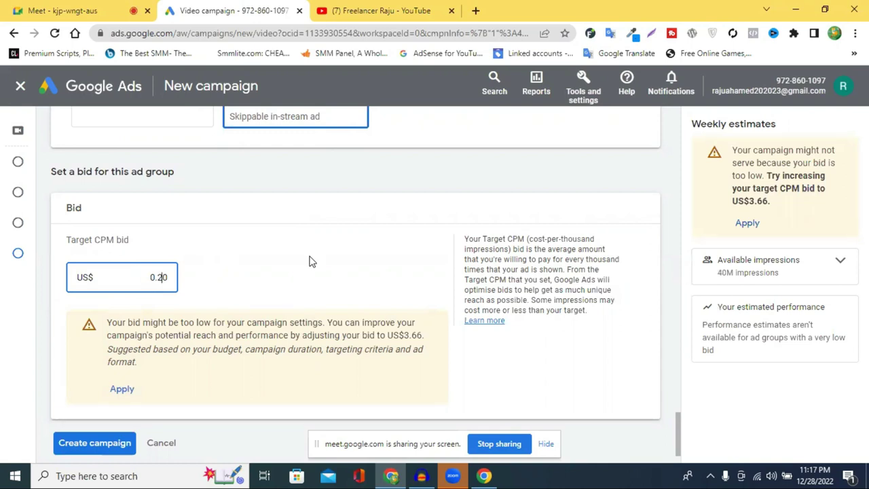
Apply the suggested target CPM bid of US$3.66 and examine the estimated impressions and average CPM
drag(743, 194, 797, 205)
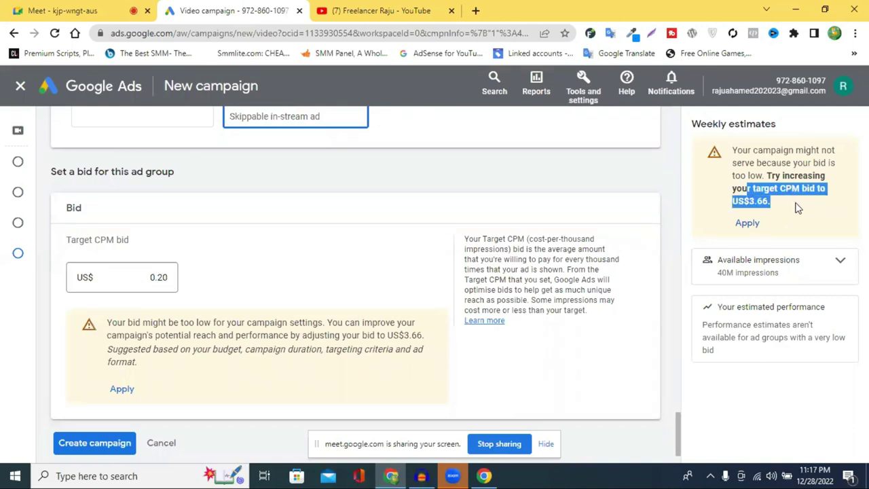
click(738, 224)
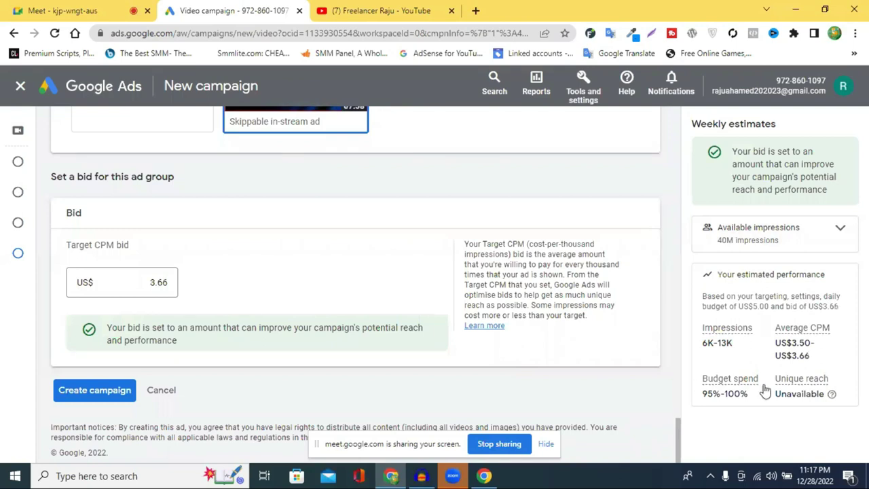
drag(723, 343, 714, 343)
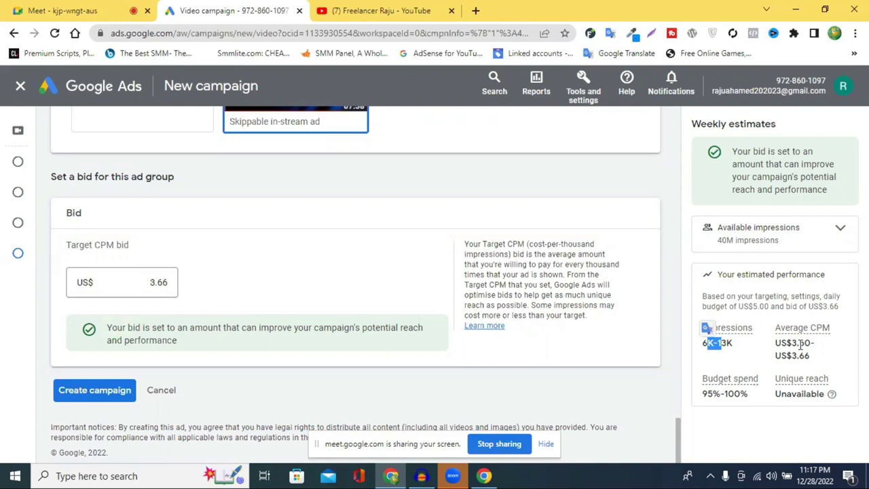
drag(801, 345, 771, 357)
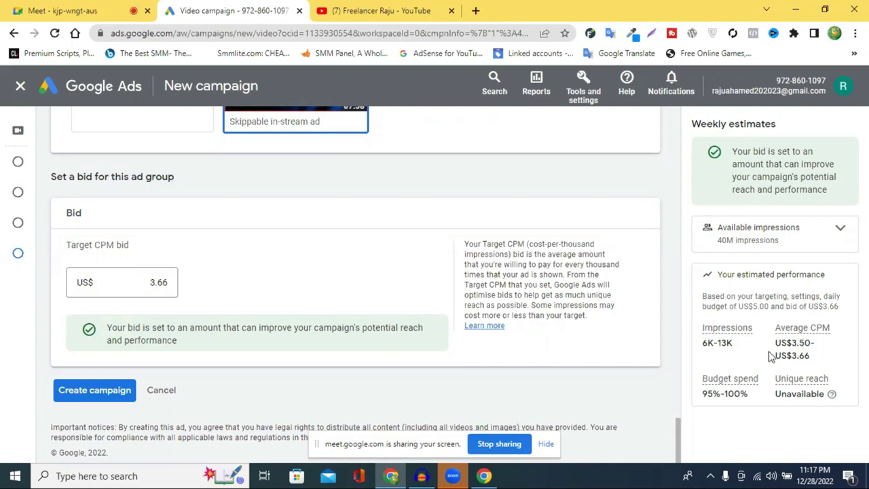
double_click(819, 327)
drag(819, 327, 815, 357)
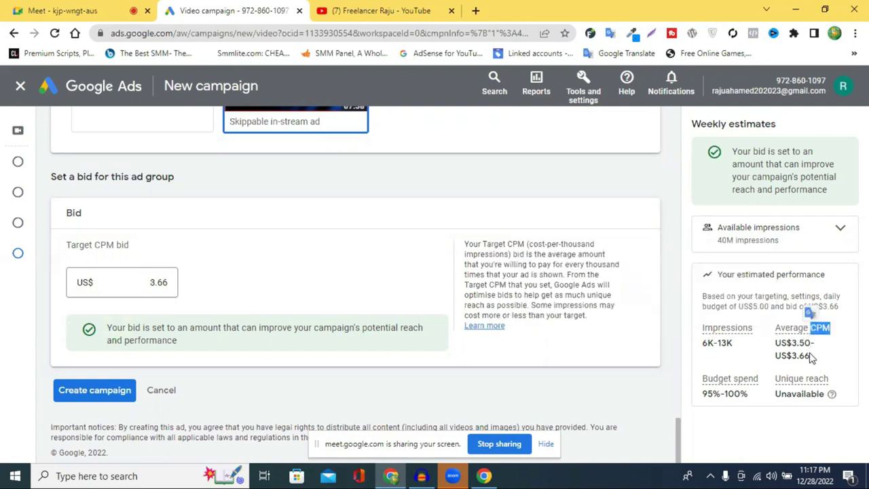
drag(706, 345, 732, 345)
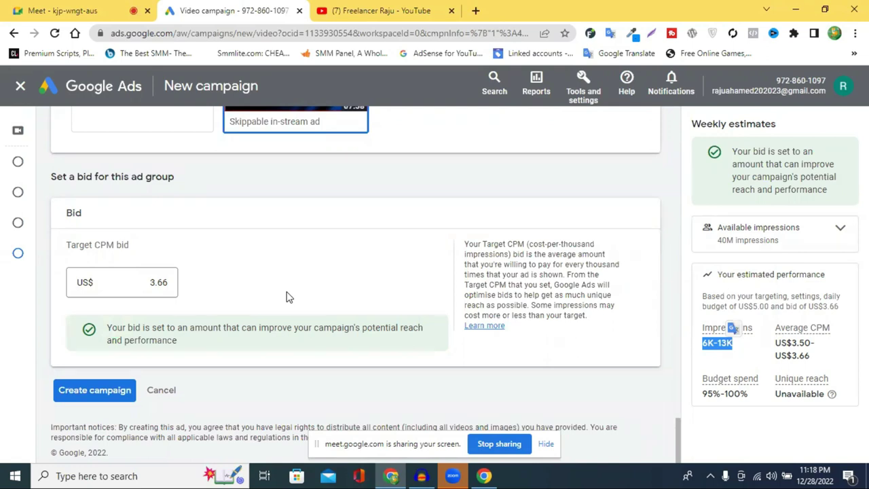
Clear all keywords from the ad group's content targeting and collapse the keyword section
scroll(285, 297, up, 20)
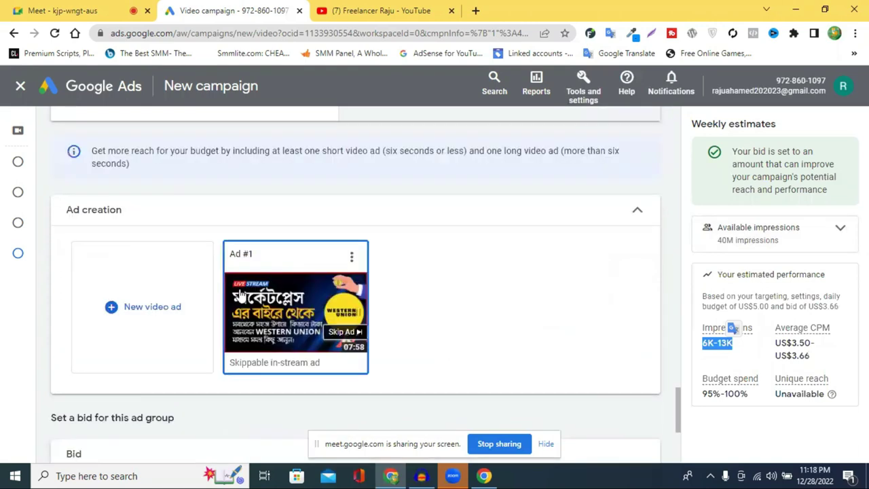
scroll(241, 295, up, 20)
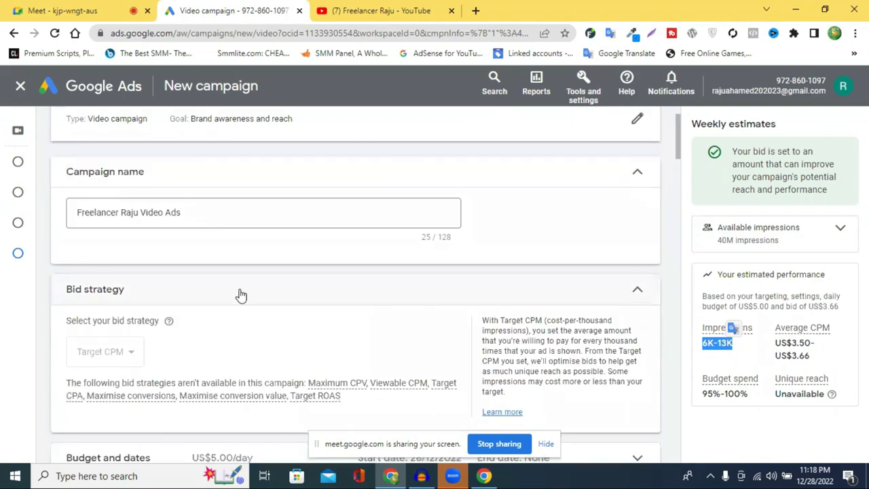
scroll(241, 295, down, 20)
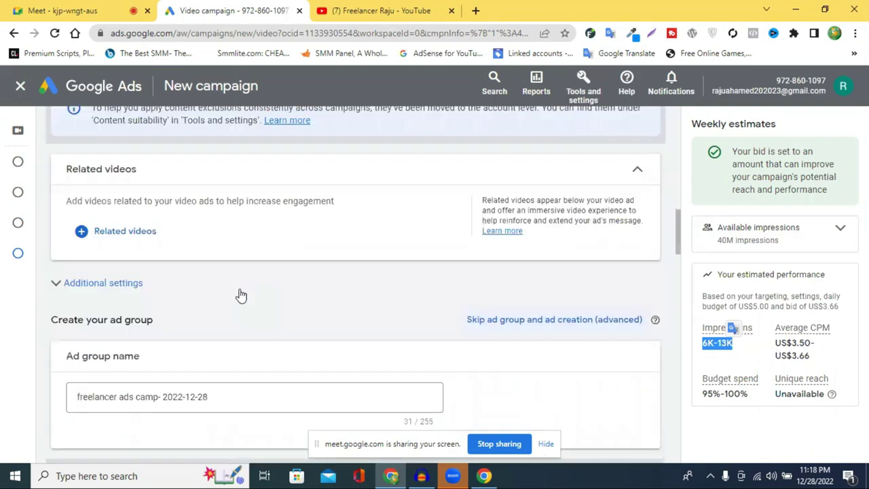
scroll(238, 302, down, 6)
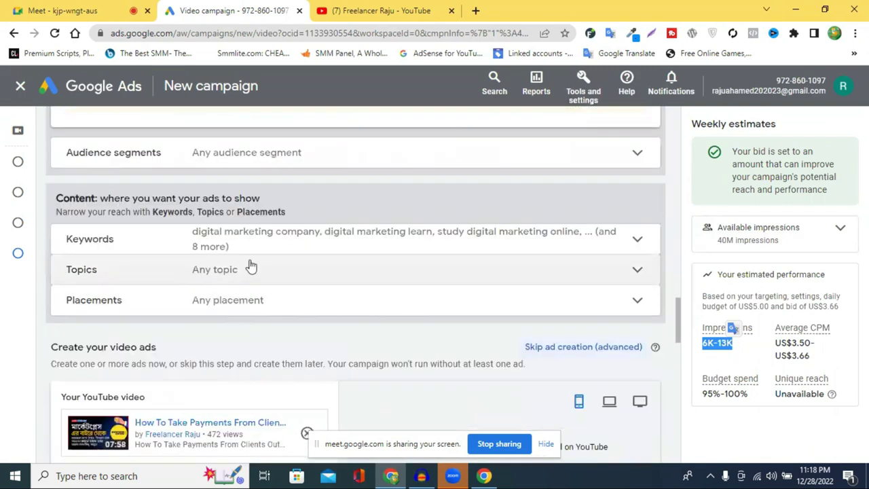
click(270, 247)
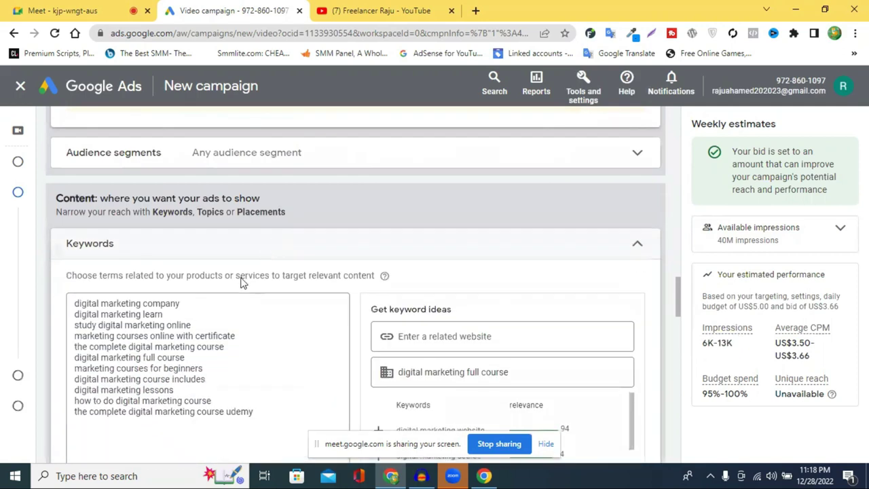
drag(254, 413, 74, 307)
key(BackSpace)
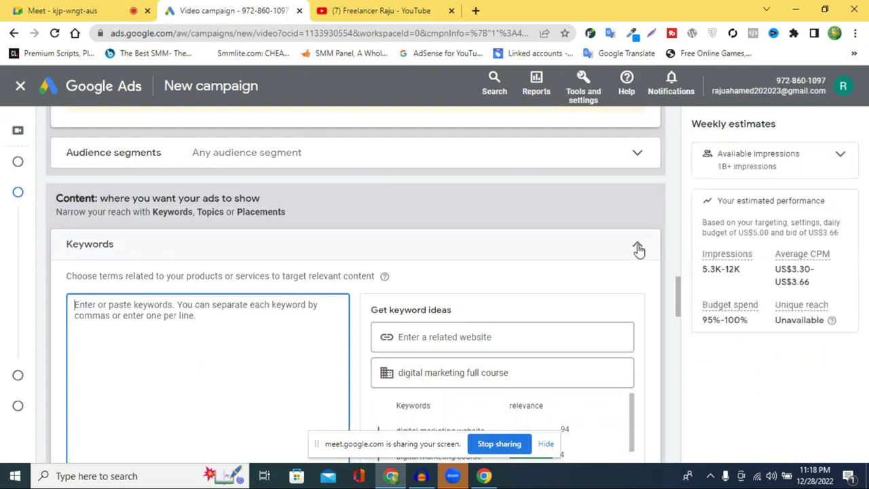
click(638, 248)
Lower the target CPM bid to US$0.66 and US$0.00, and apply the suggested bid of US$3.63 instead
scroll(193, 316, down, 10)
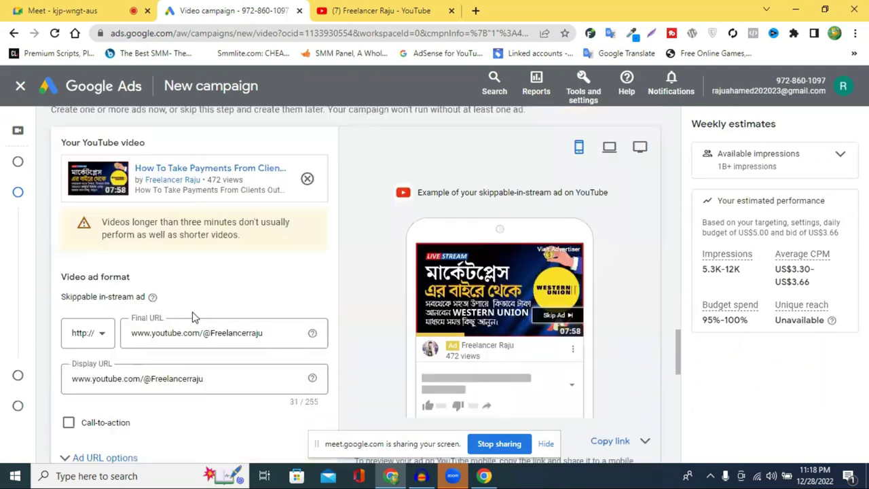
scroll(195, 314, down, 4)
click(152, 282)
key(BackSpace)
text(0.66)
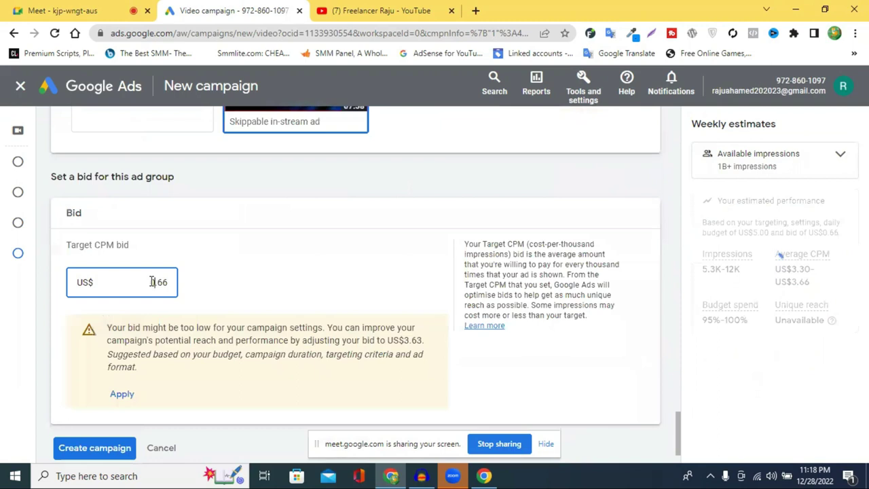
drag(158, 283, 178, 283)
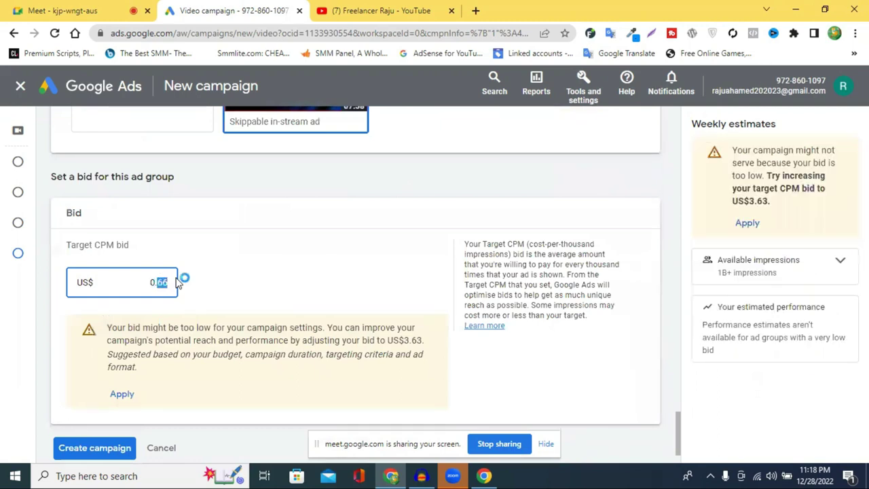
text(00)
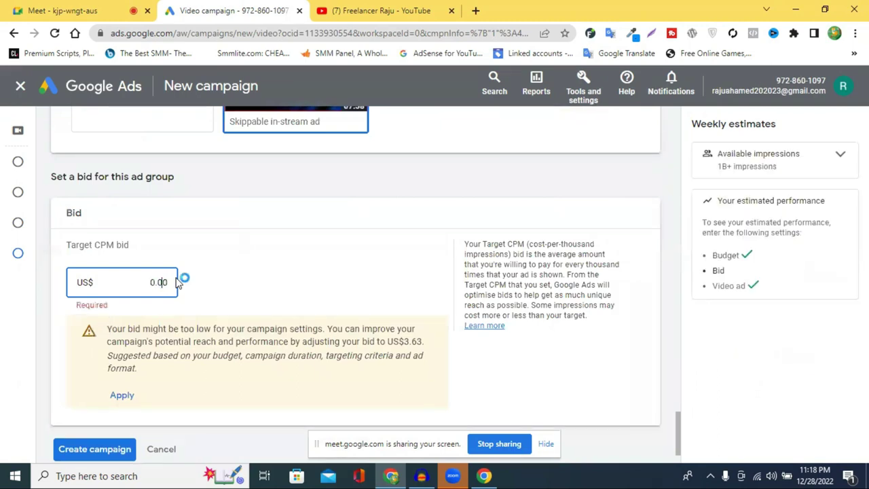
click(121, 395)
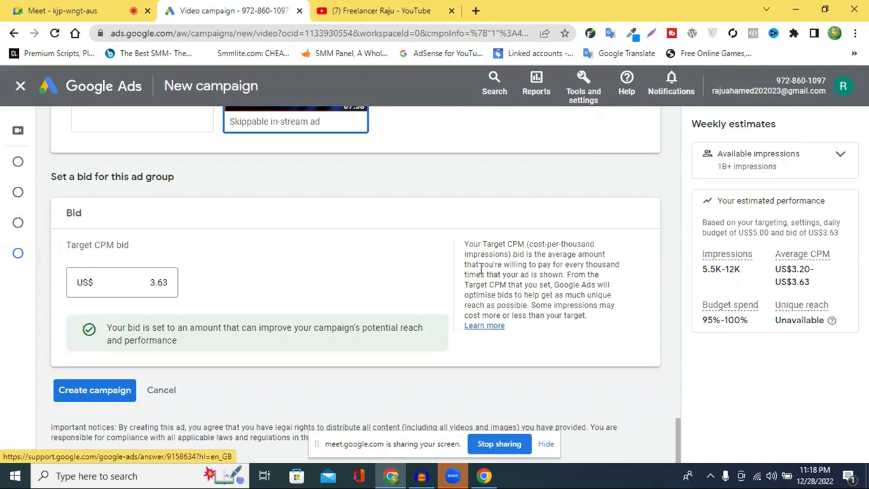
Review the campaign name, bid strategy, budget, locations, languages, ad group and content targeting settings
scroll(393, 260, up, 5)
scroll(392, 262, up, 20)
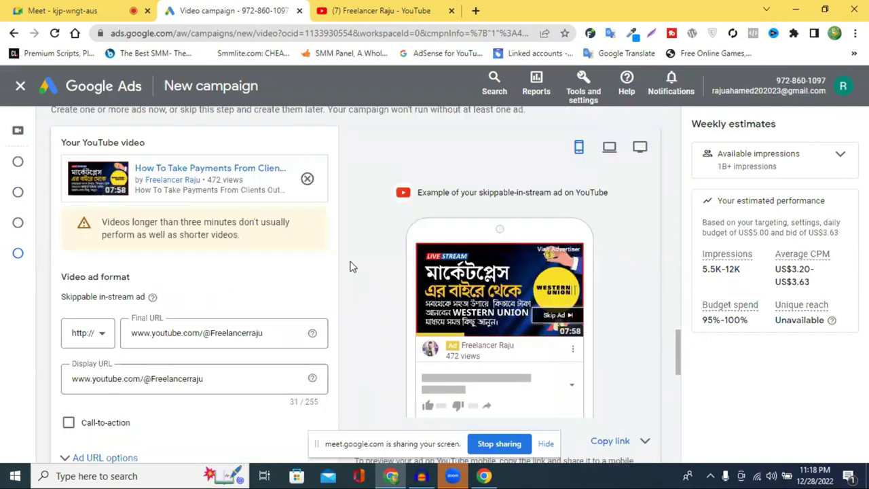
scroll(223, 292, up, 8)
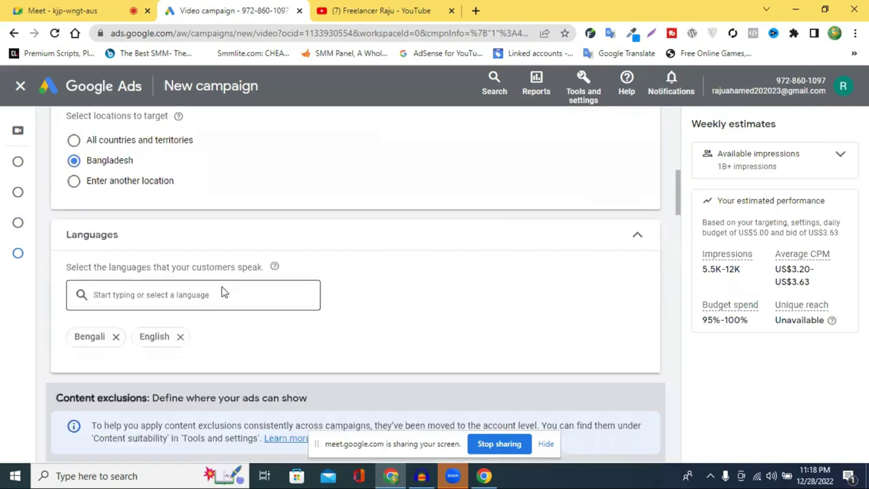
scroll(219, 290, up, 2)
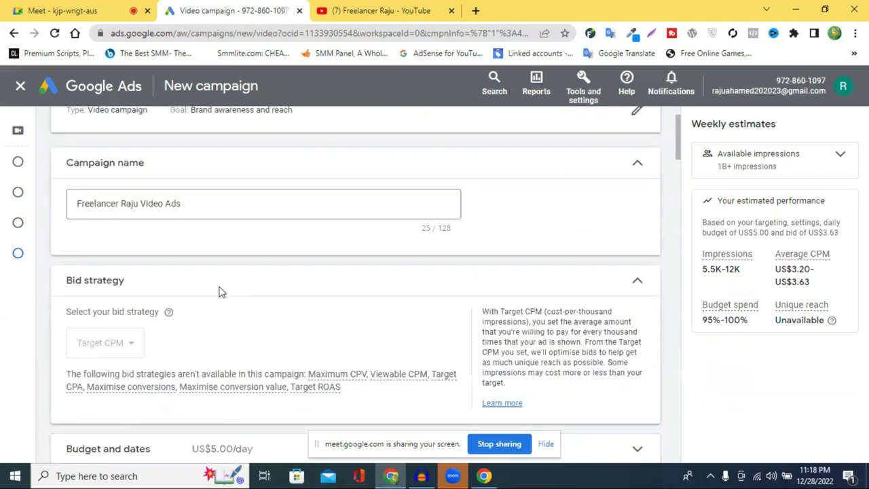
scroll(219, 289, down, 5)
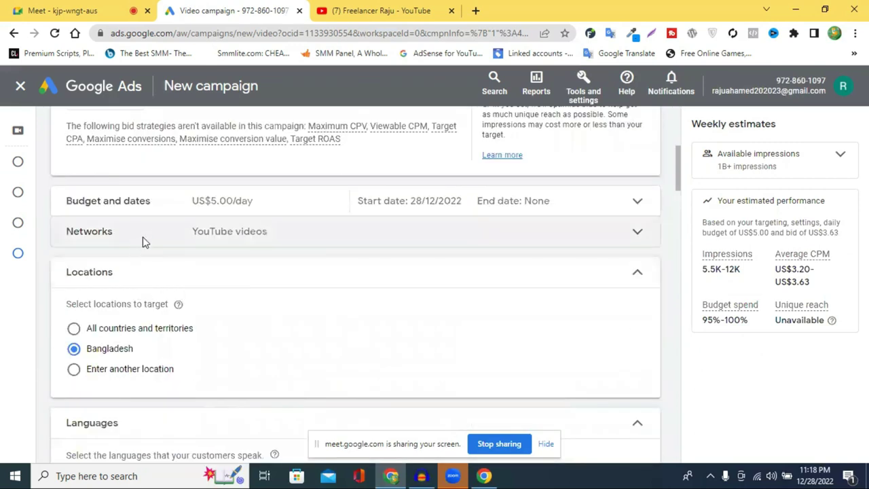
scroll(142, 245, down, 7)
scroll(148, 293, down, 8)
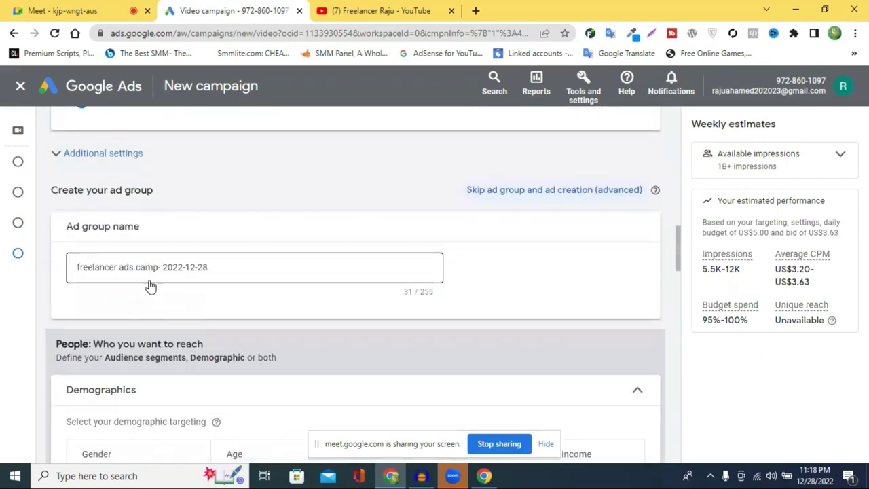
scroll(142, 290, down, 2)
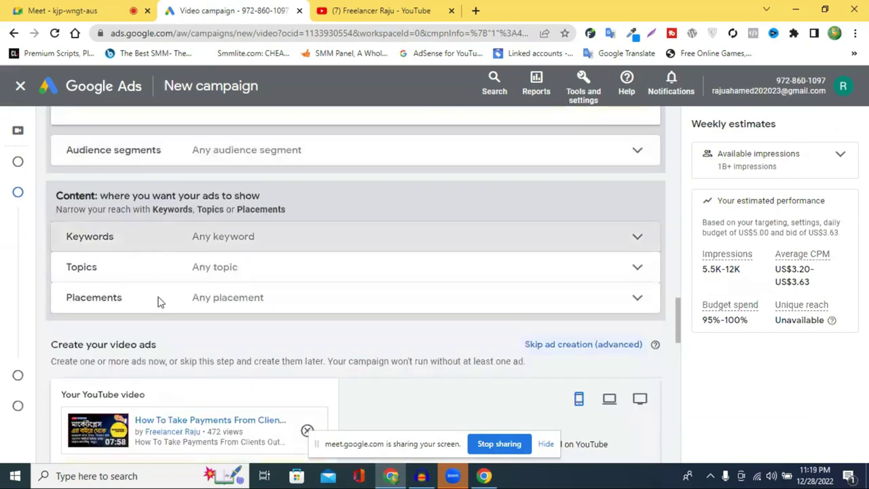
right_click(123, 309)
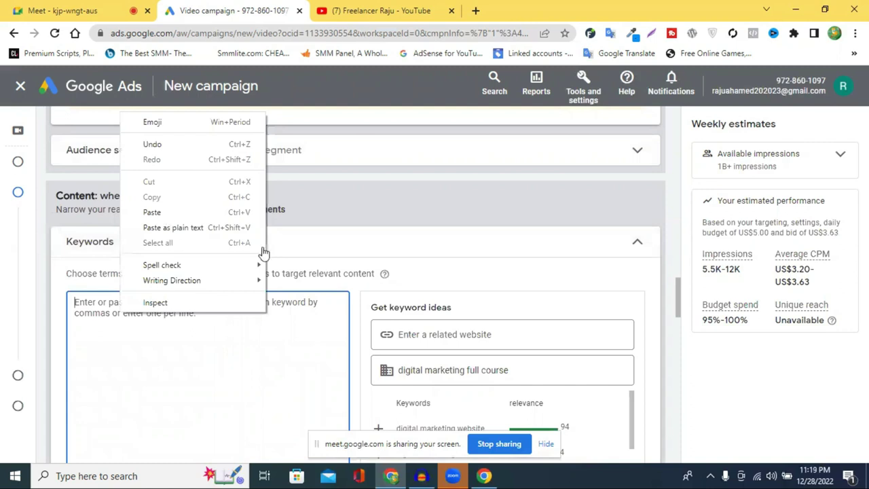
click(136, 212)
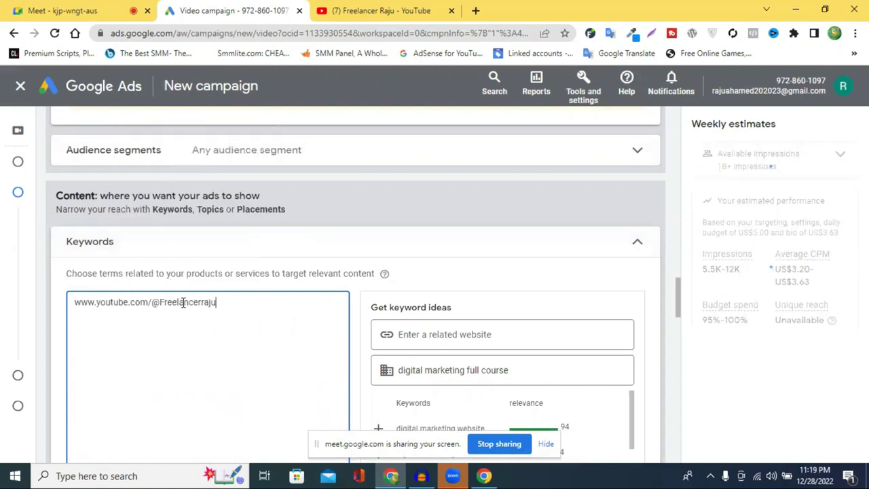
key(ctrl+a)
key(BackSpace)
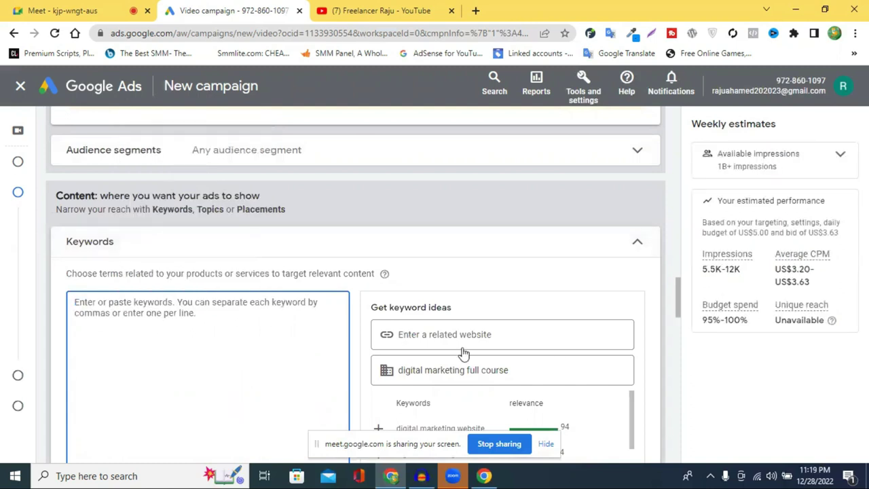
Add the suggested keywords digital marketing website, marketing training courses, digital marketing, digital marketing short course and performance marketing course to the ad group
scroll(464, 351, down, 2)
click(378, 352)
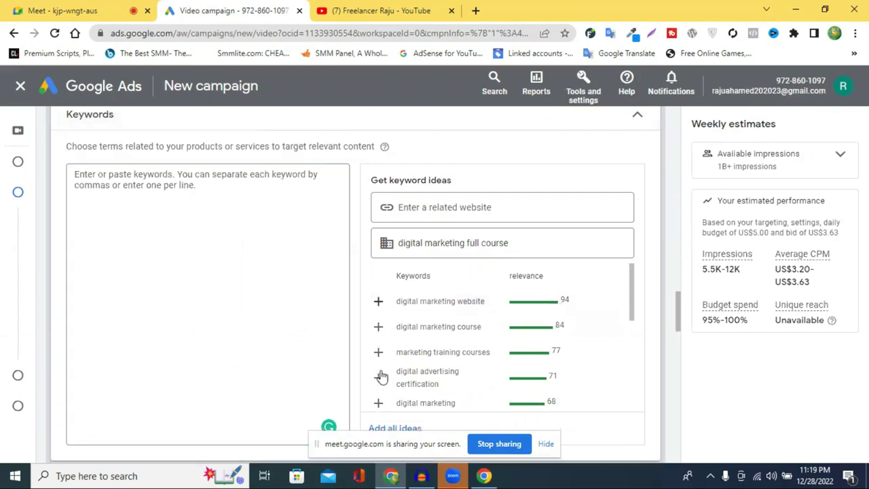
click(377, 408)
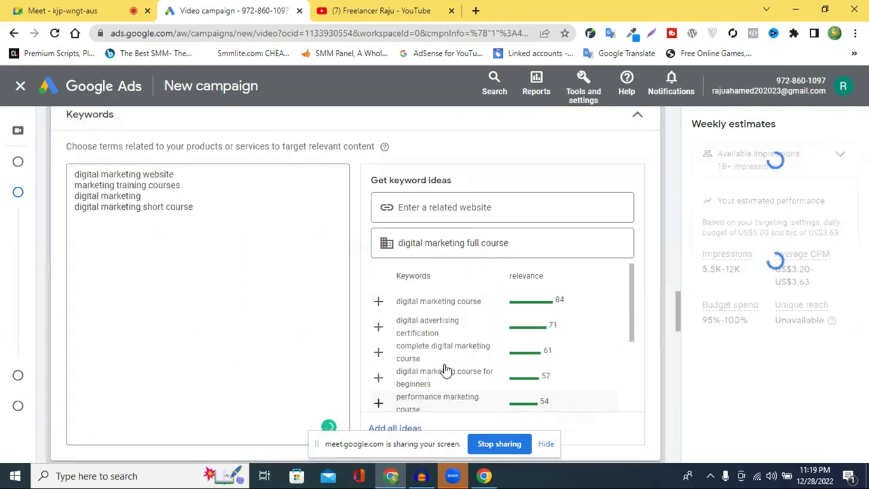
click(381, 400)
Add the suggested keywords digital marketing curriculum, online marketing courses for beginners, digital marketing course for beginners, digital marketing class, study digital marketing and digital advertising certification
scroll(387, 381, down, 3)
click(379, 373)
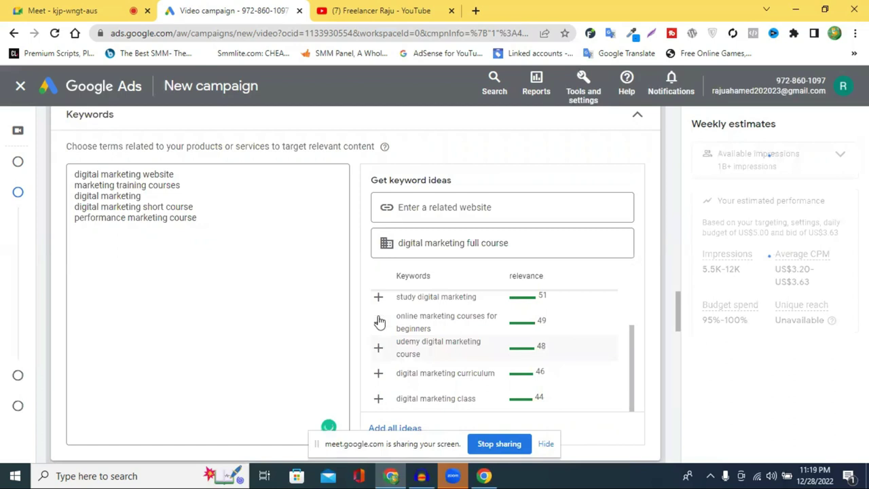
click(382, 336)
click(382, 337)
scroll(382, 336, down, 1)
click(382, 334)
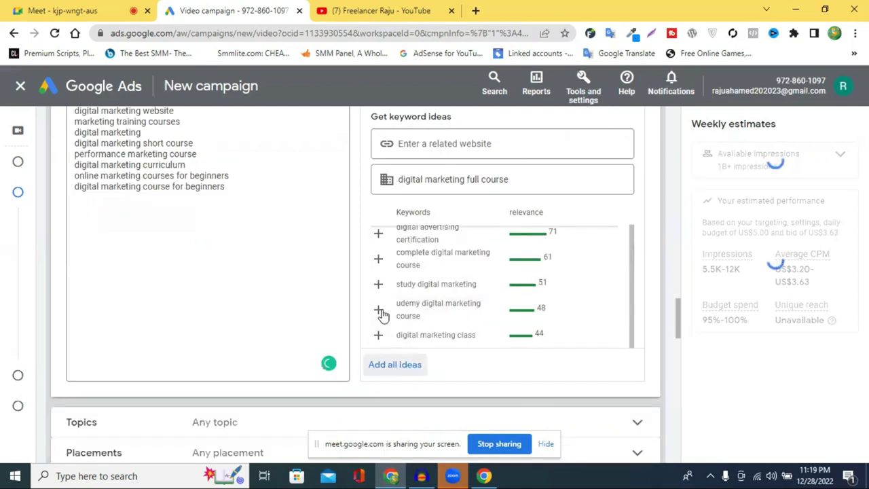
click(438, 314)
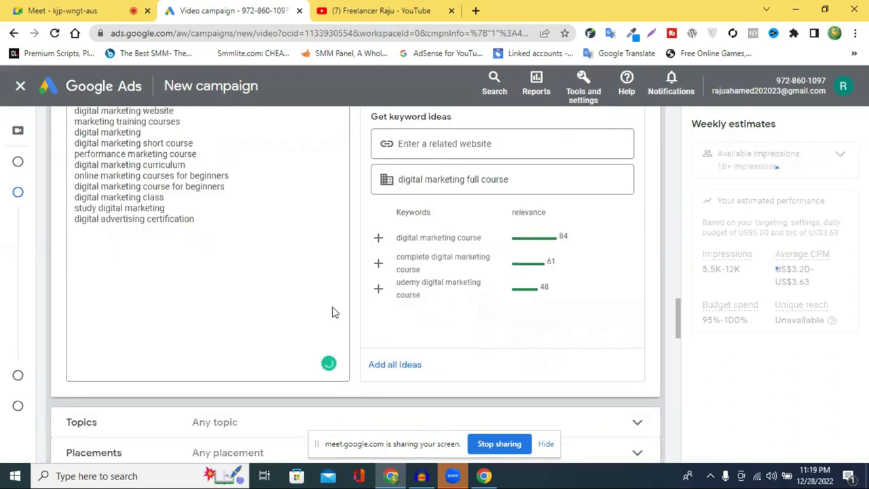
Apply the suggested target CPM bid of US$3.85 to the ad group and check the estimated performance
scroll(342, 305, down, 3)
scroll(342, 312, down, 10)
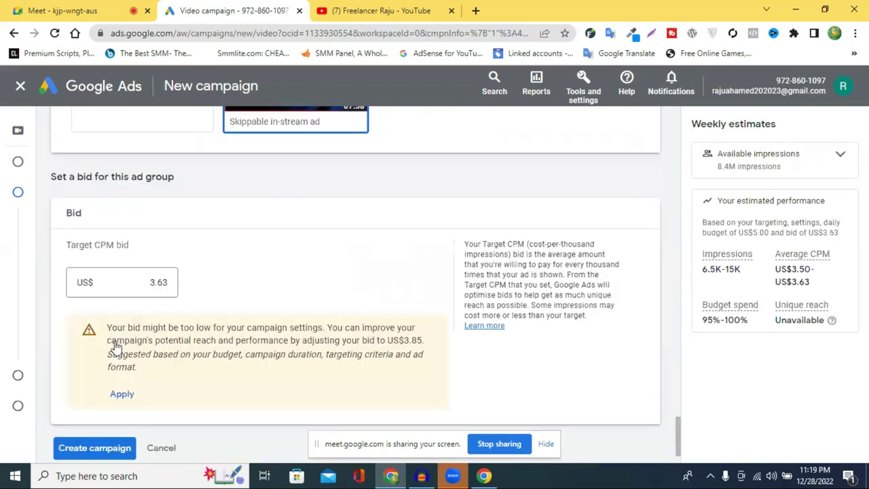
scroll(116, 348, down, 1)
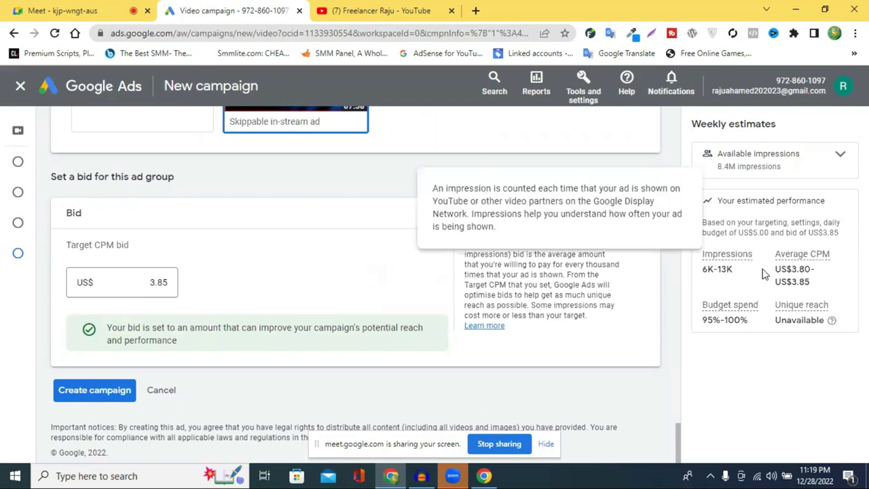
Review the ad, general settings, ad group, related videos and bid strategy sections of the new campaign
scroll(102, 286, up, 4)
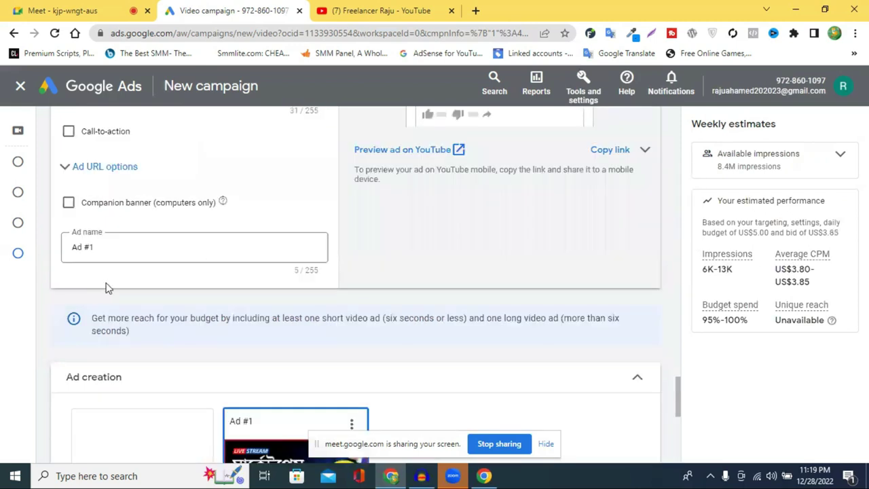
scroll(109, 289, up, 5)
scroll(114, 292, up, 15)
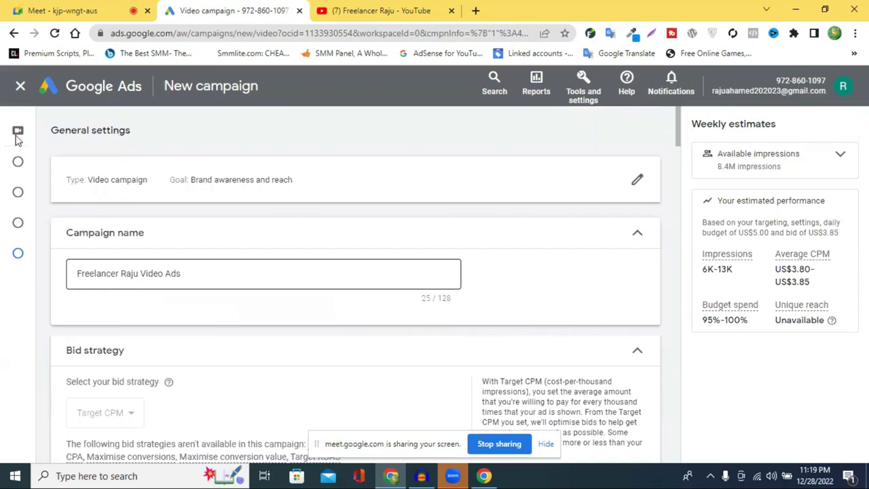
mouse_move(19, 168)
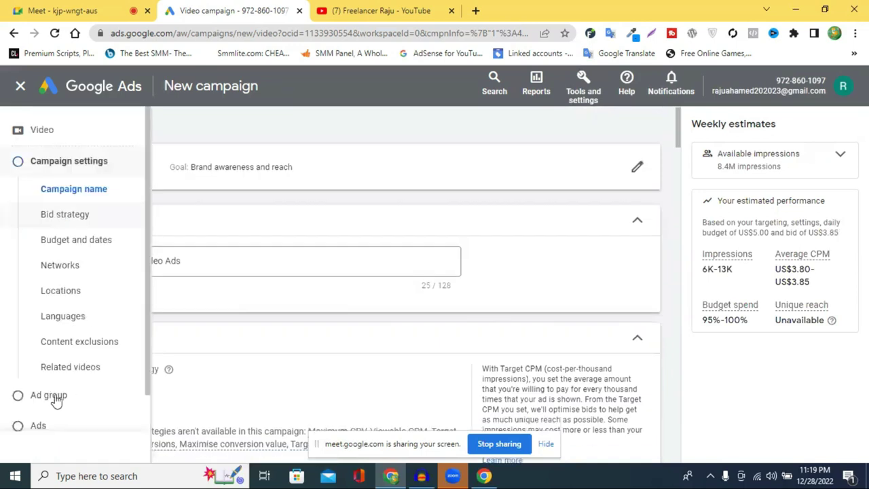
click(49, 395)
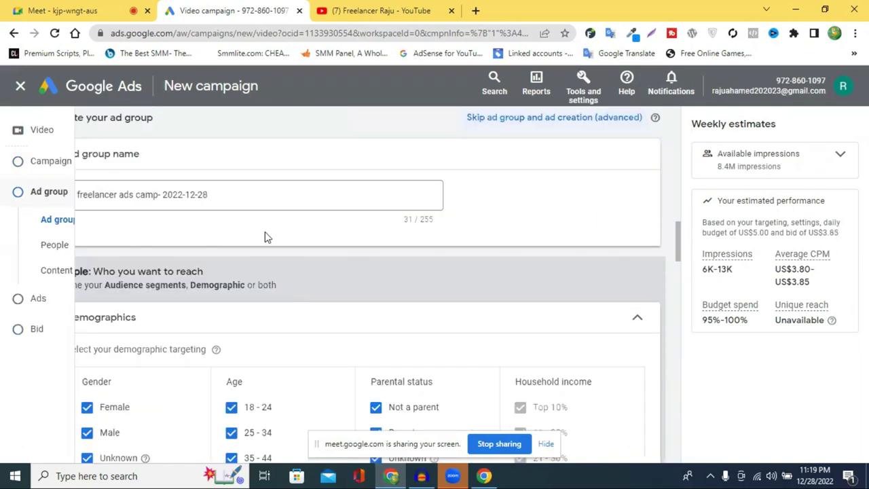
scroll(268, 242, up, 4)
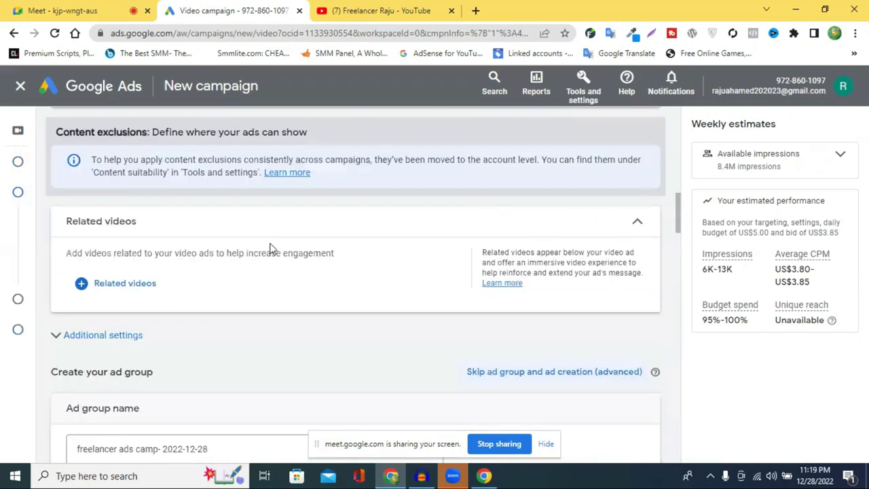
scroll(270, 248, up, 4)
scroll(271, 249, up, 5)
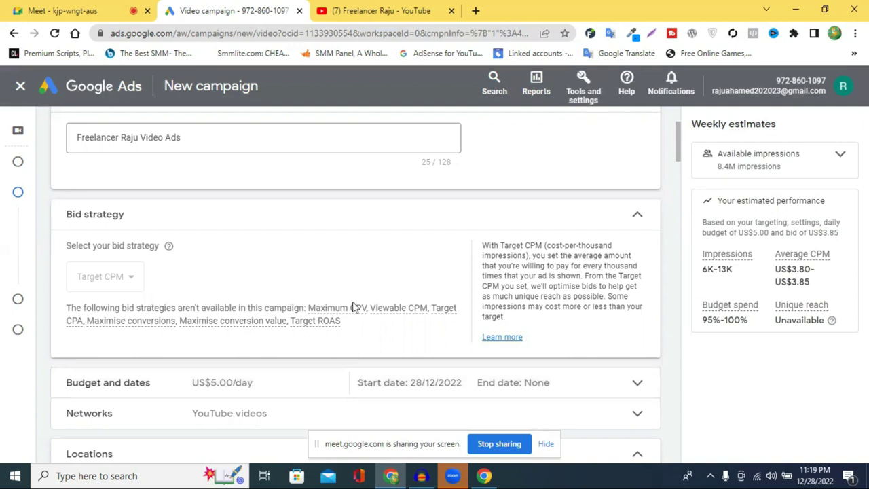
scroll(246, 303, up, 2)
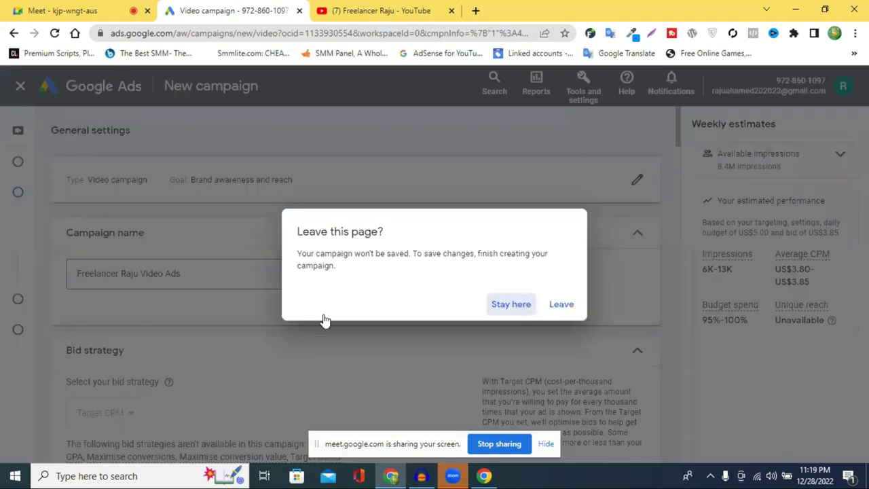
Stay on the campaign setup page and examine the ad group's bid, estimated impressions and average CPM
click(324, 319)
scroll(326, 315, down, 10)
scroll(323, 328, down, 5)
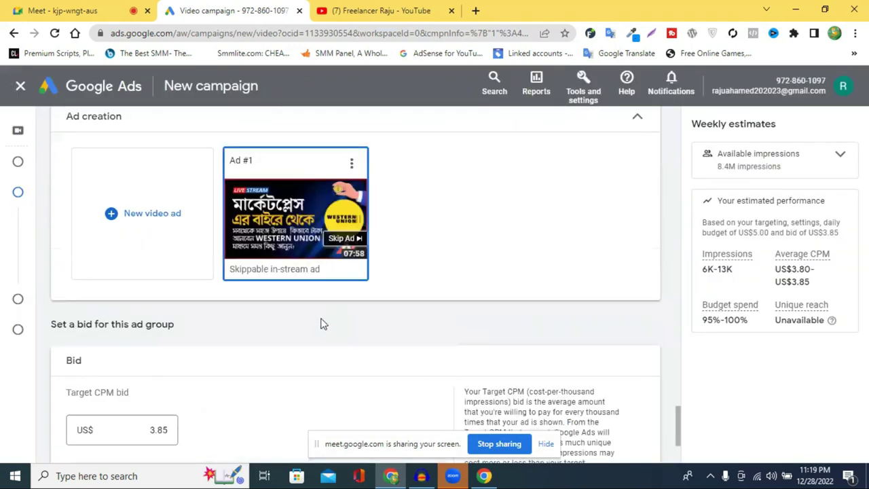
scroll(324, 324, down, 2)
mouse_move(101, 326)
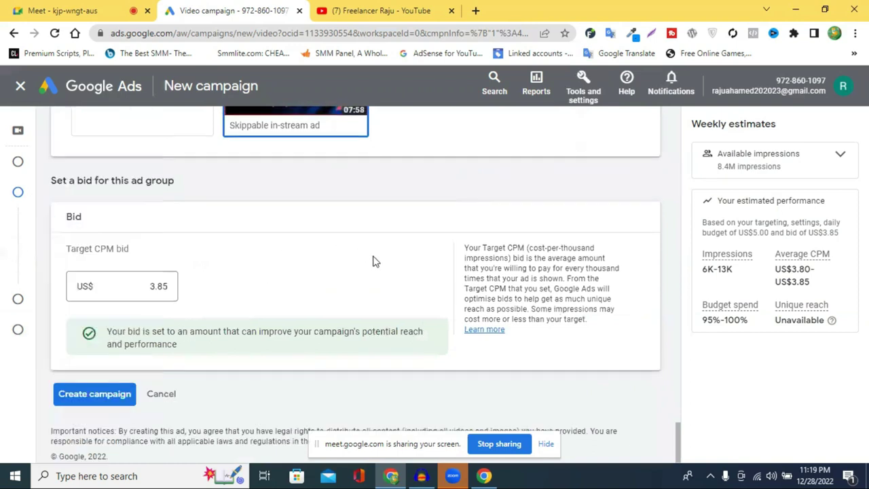
scroll(272, 285, up, 3)
scroll(152, 277, down, 3)
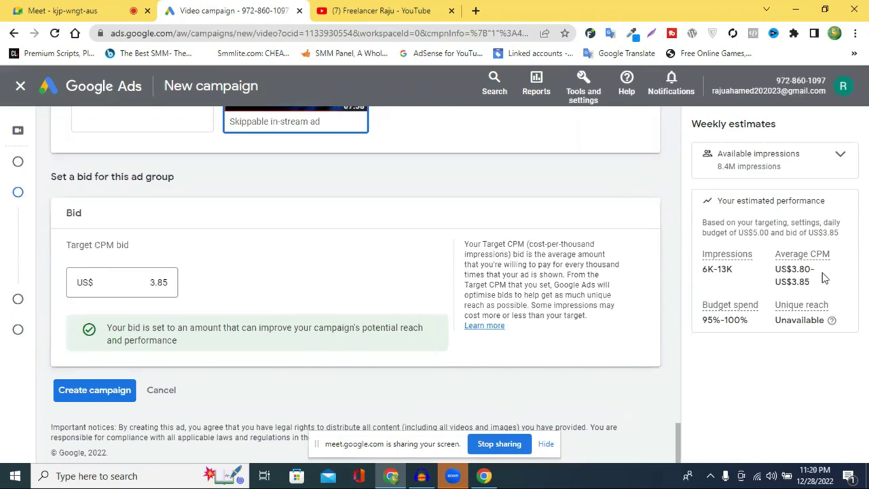
drag(824, 277, 828, 307)
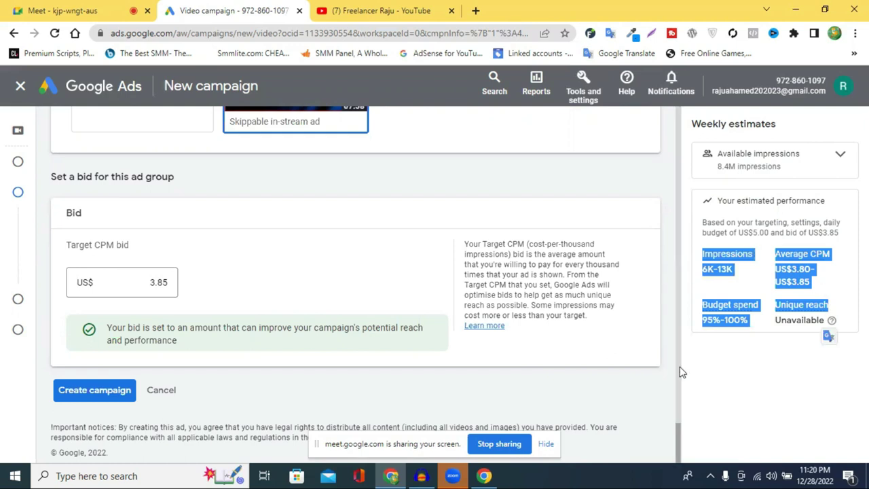
Create the campaign and expand the ad group details in its settings summary
scroll(683, 372, up, 4)
scroll(409, 324, down, 4)
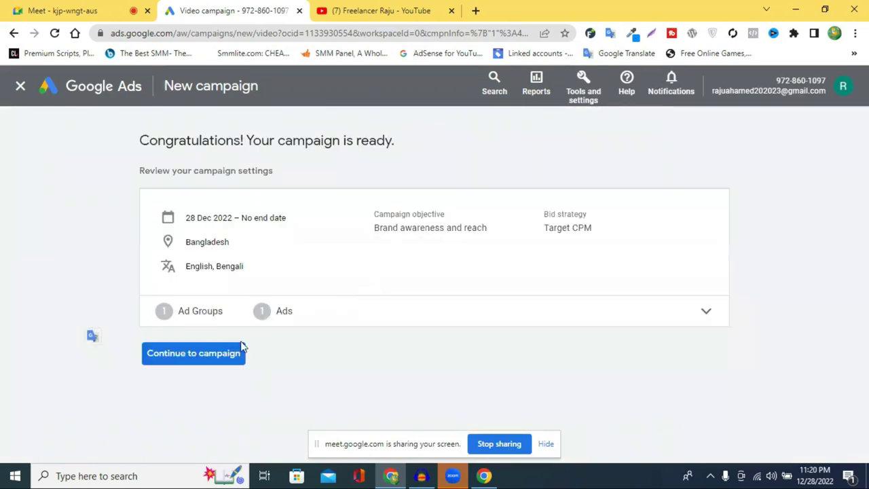
click(658, 315)
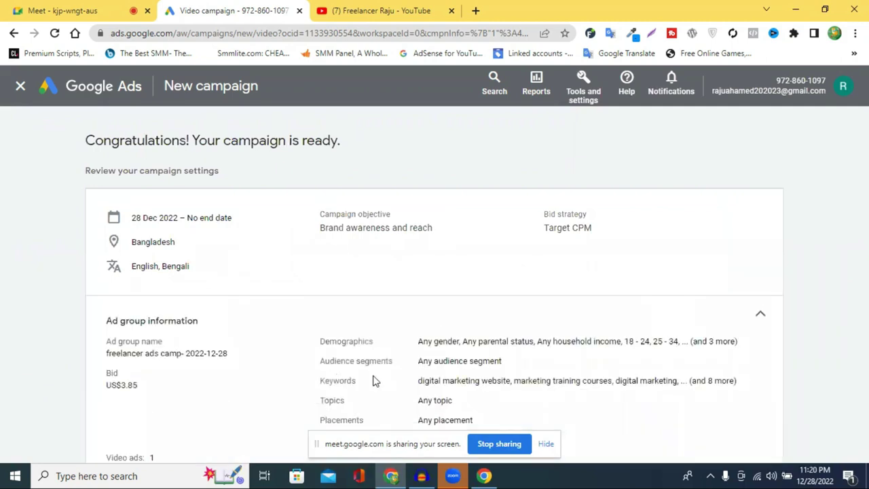